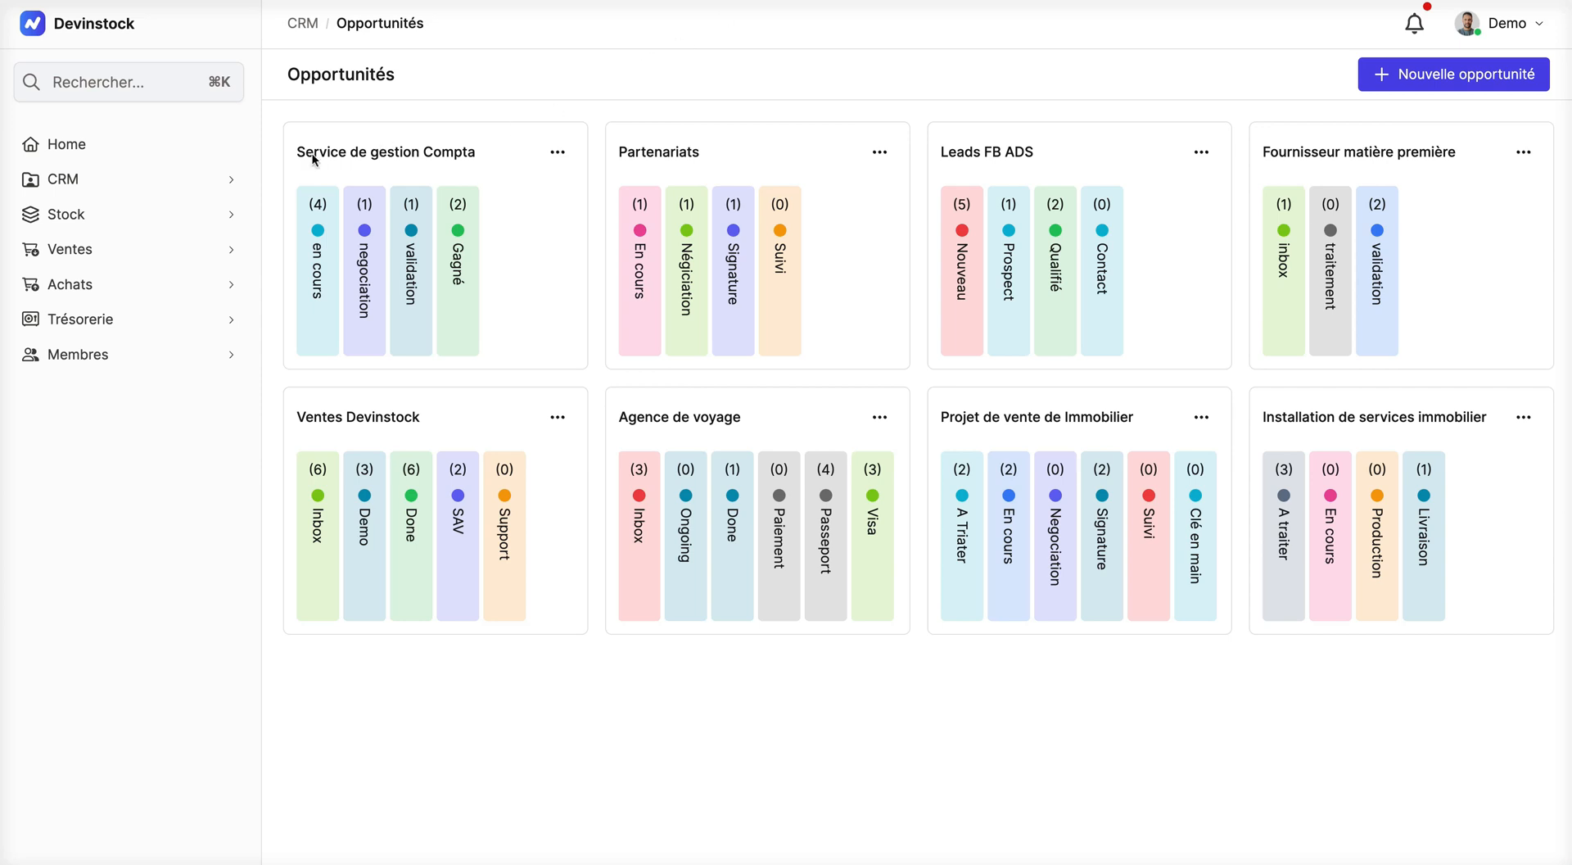
Step: Expand the CRM section and review the stages of the opportunity boards, including all stages of Agence de voyage
click(133, 193)
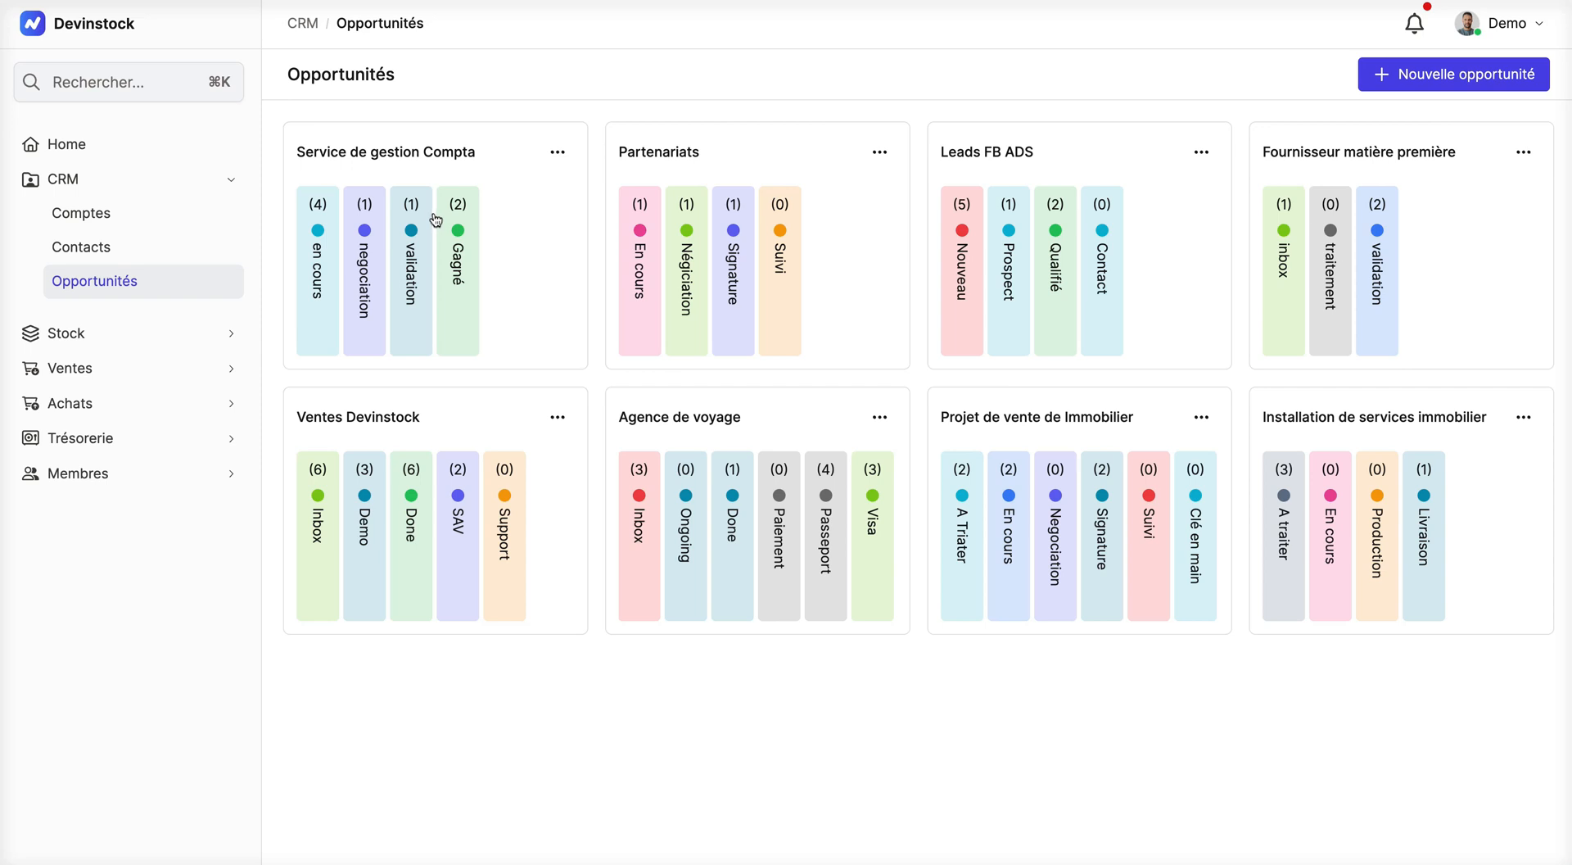
scroll(754, 455, right, 2)
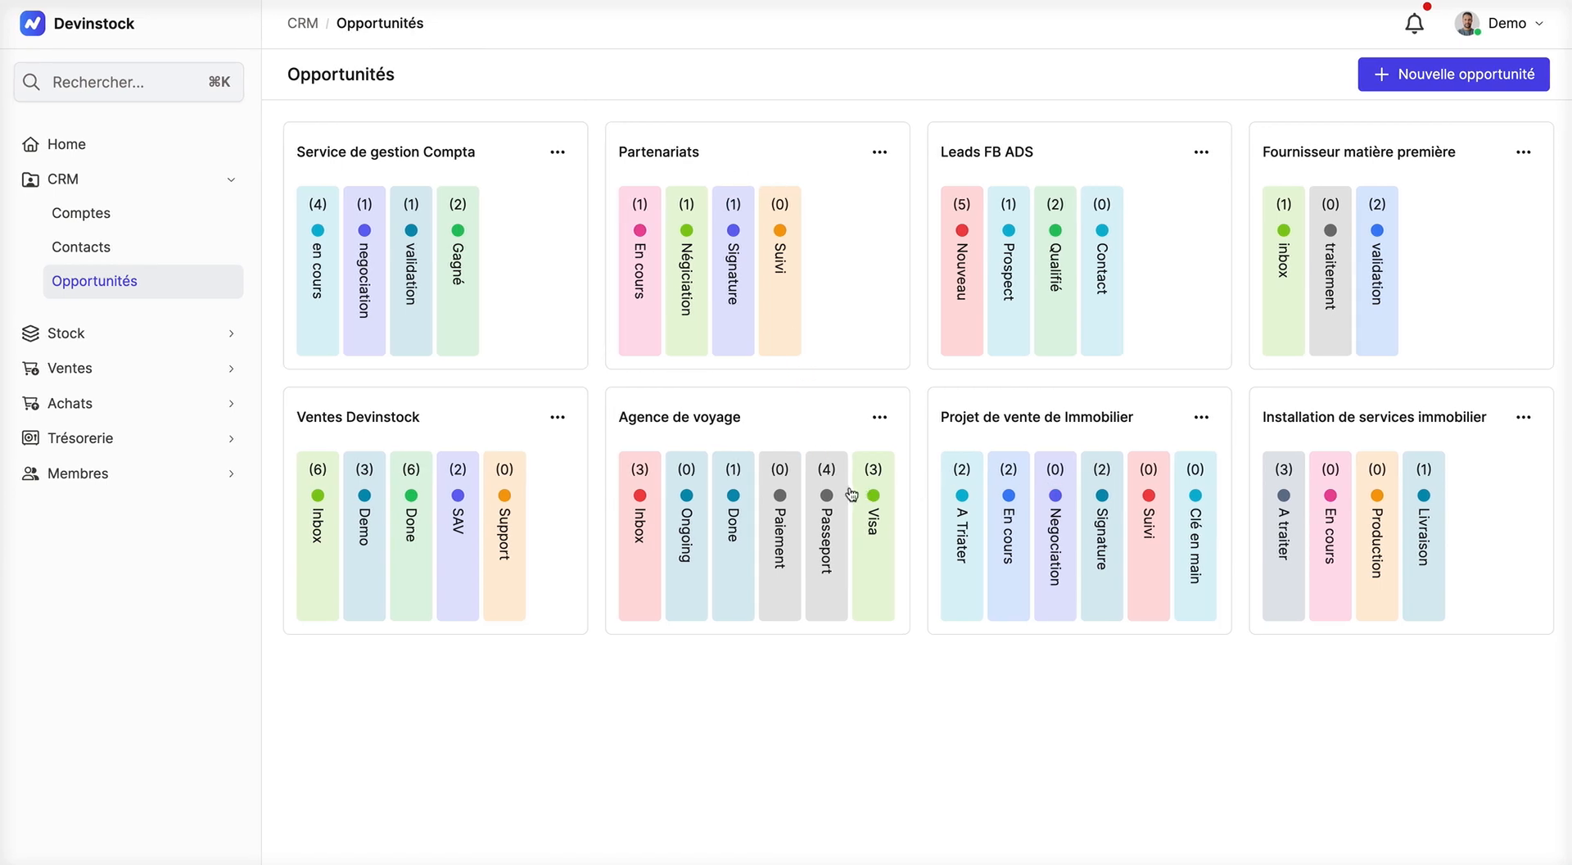
scroll(850, 493, right, 2)
scroll(850, 495, left, 1)
scroll(851, 494, right, 1)
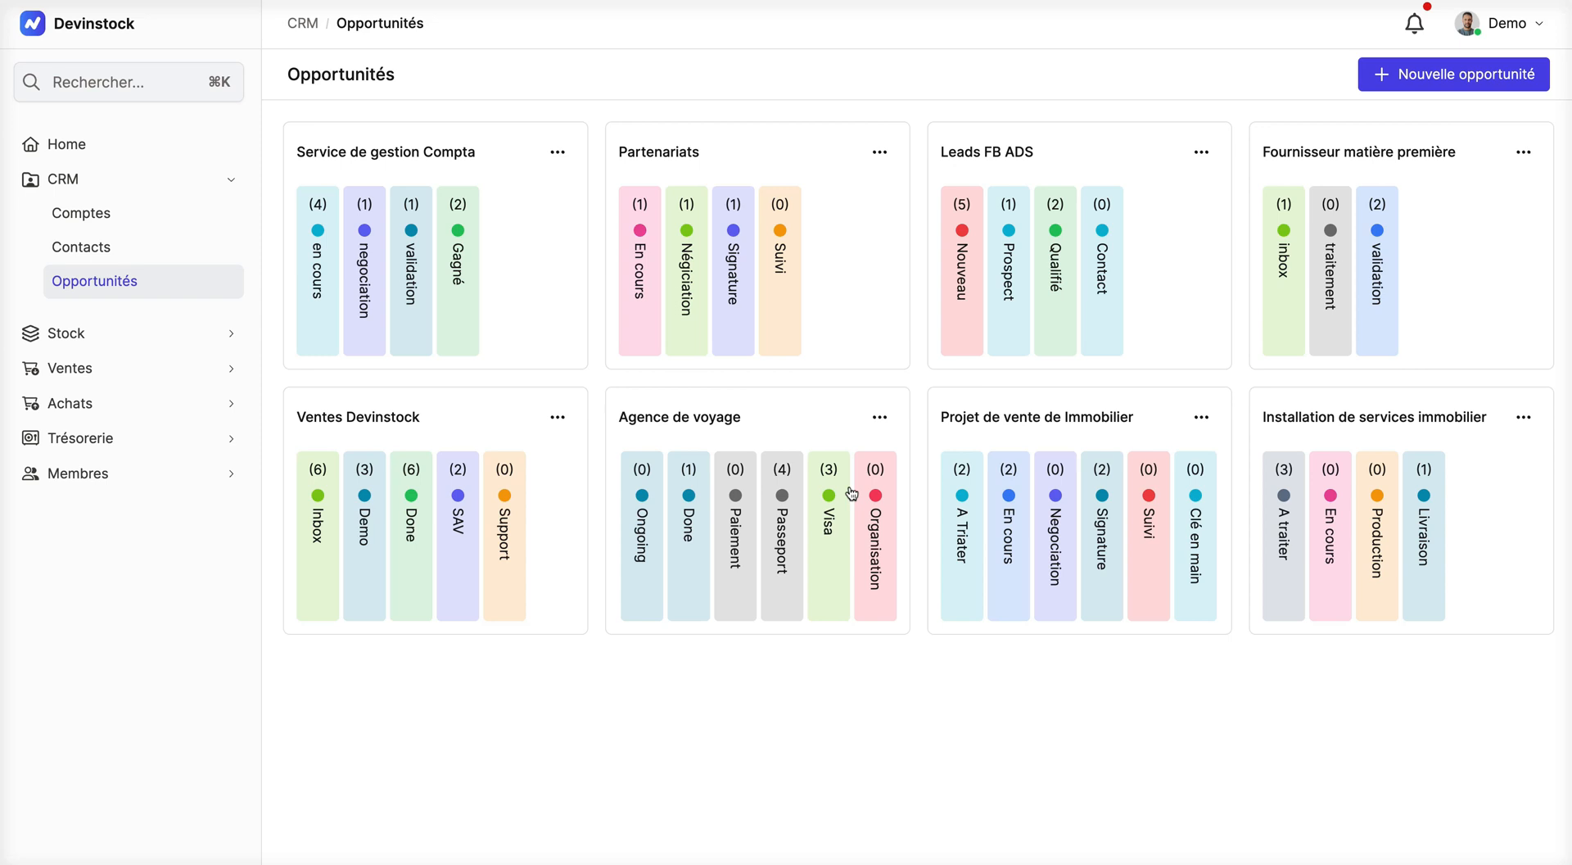
scroll(851, 494, left, 1)
scroll(851, 494, right, 1)
Step: Open the Projet de vente de Immobilier board and examine its opportunities across all status columns up to Clé en main
click(1002, 439)
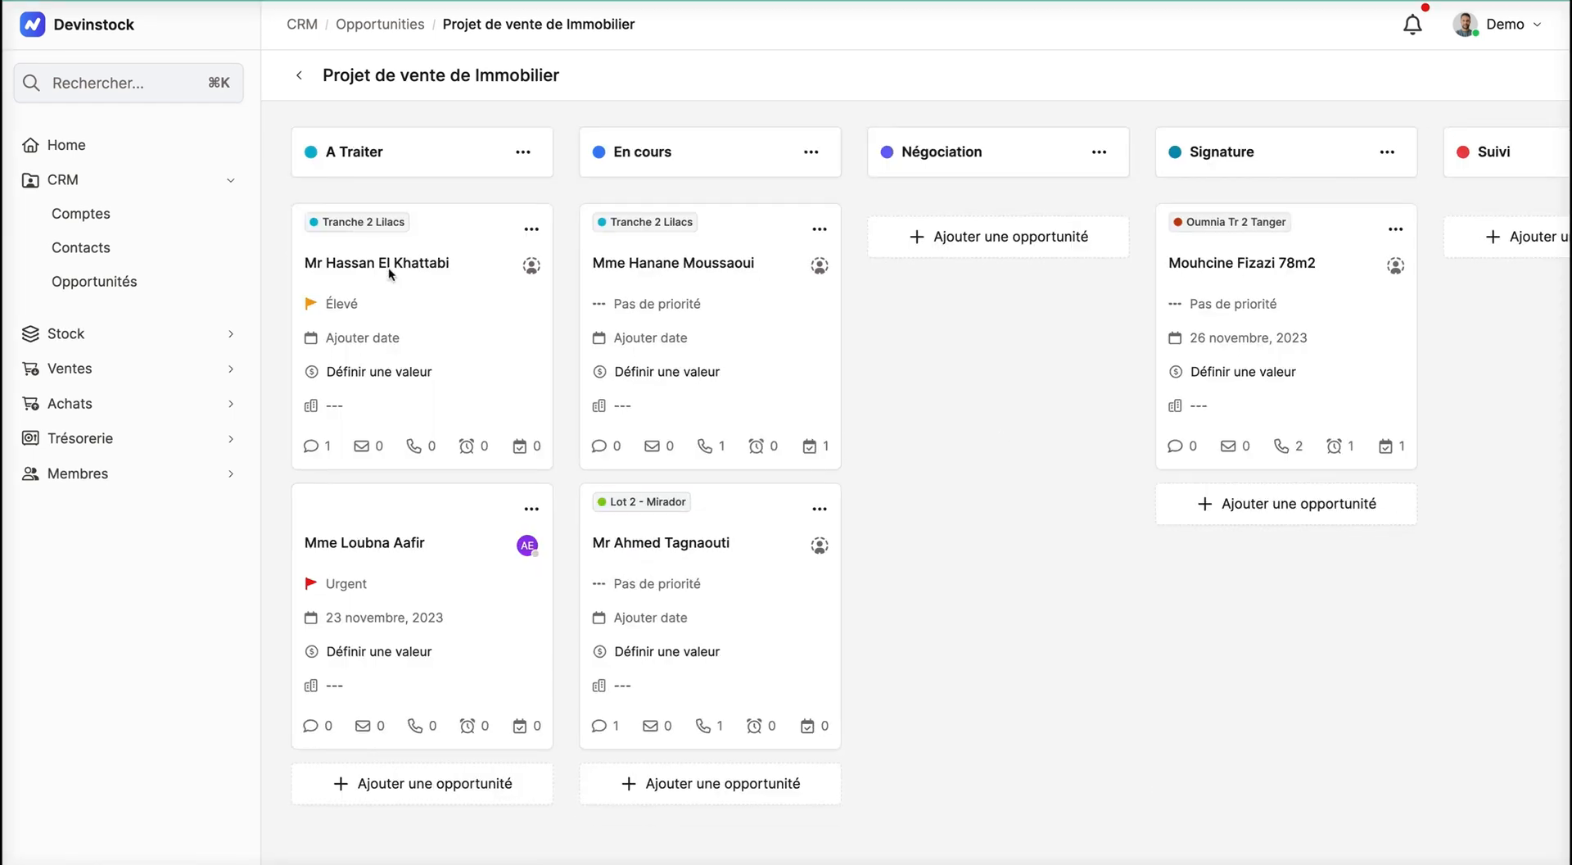
scroll(388, 273, down, 1)
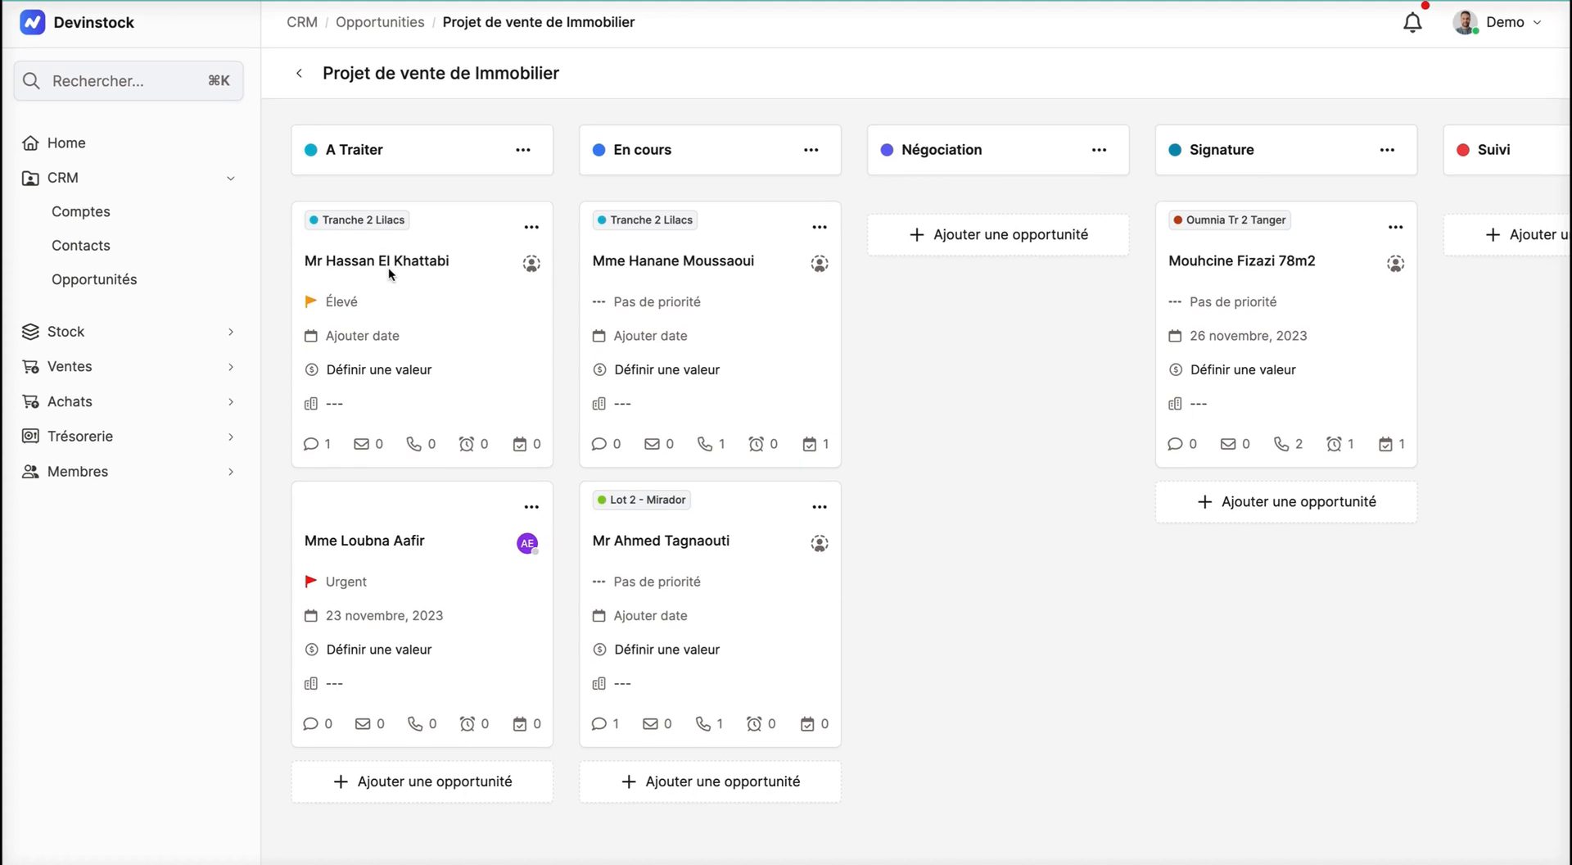
scroll(389, 273, up, 1)
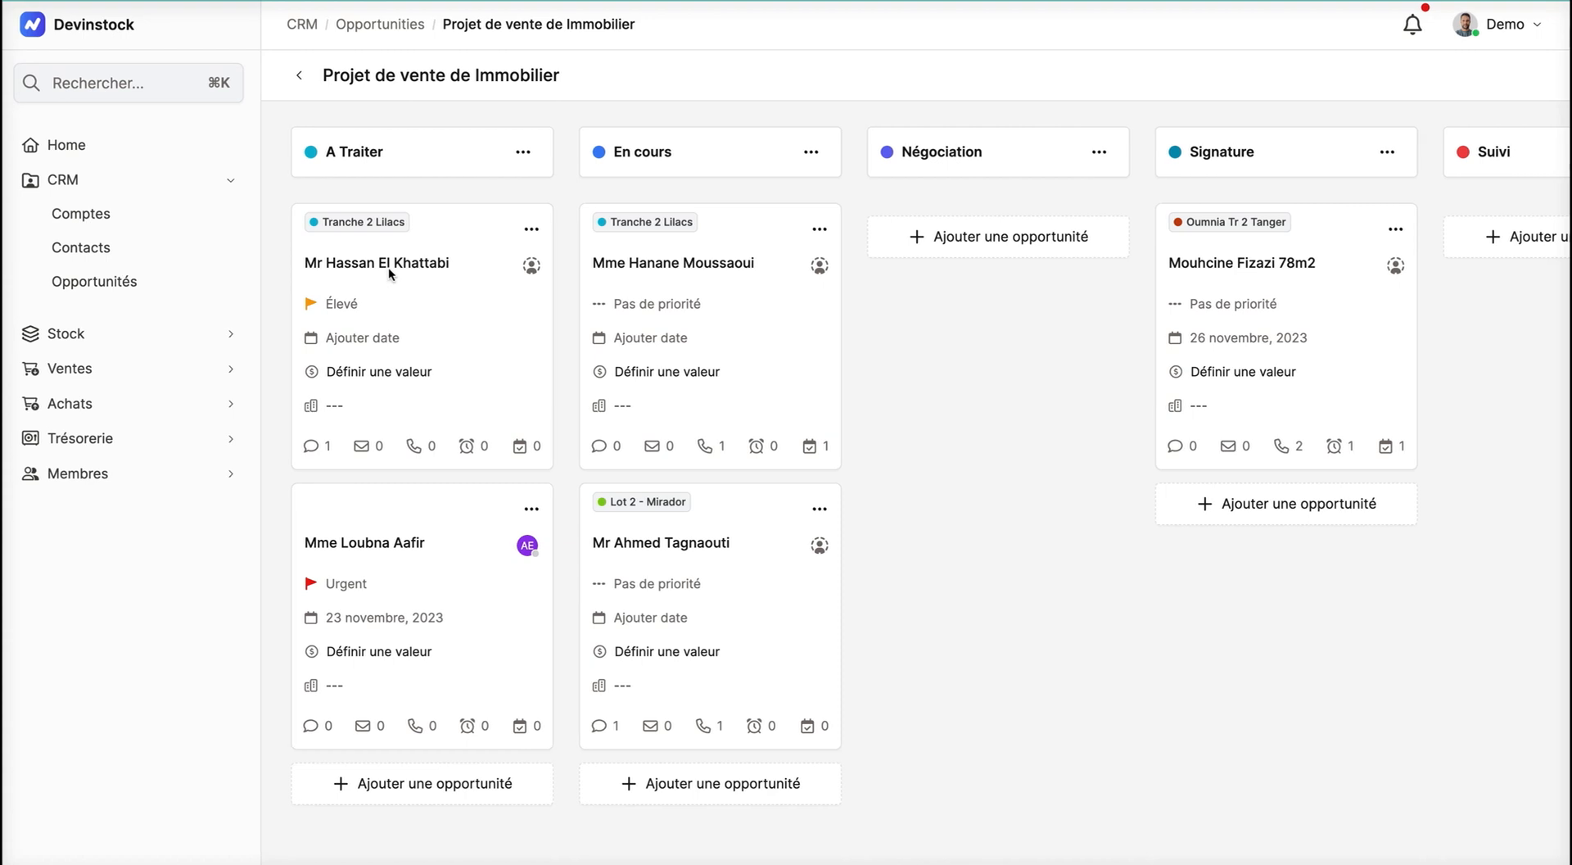
scroll(681, 288, right, 2)
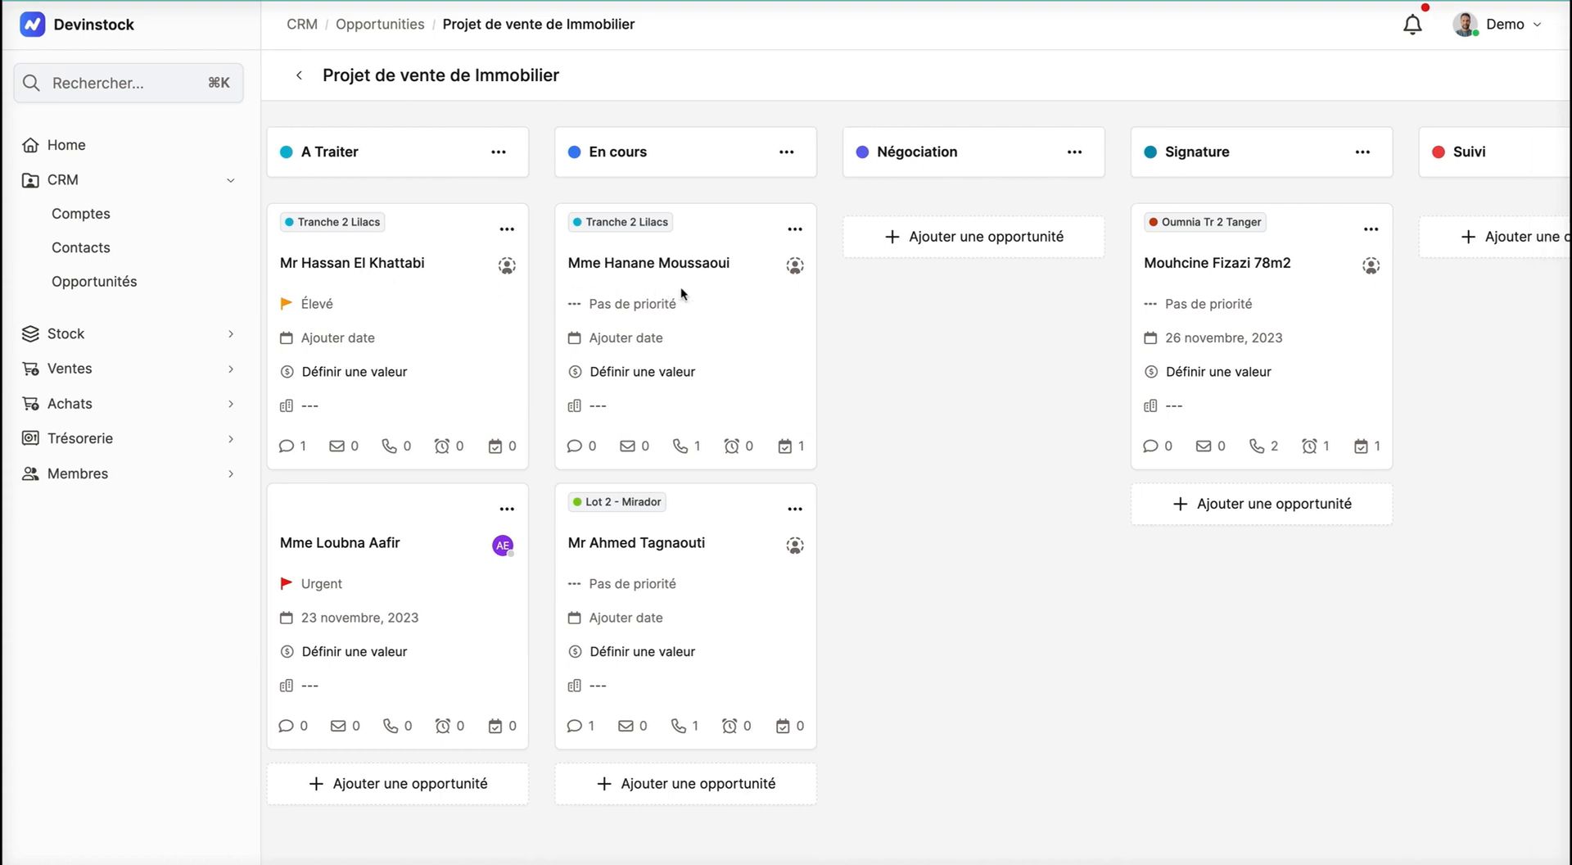
scroll(679, 292, right, 3)
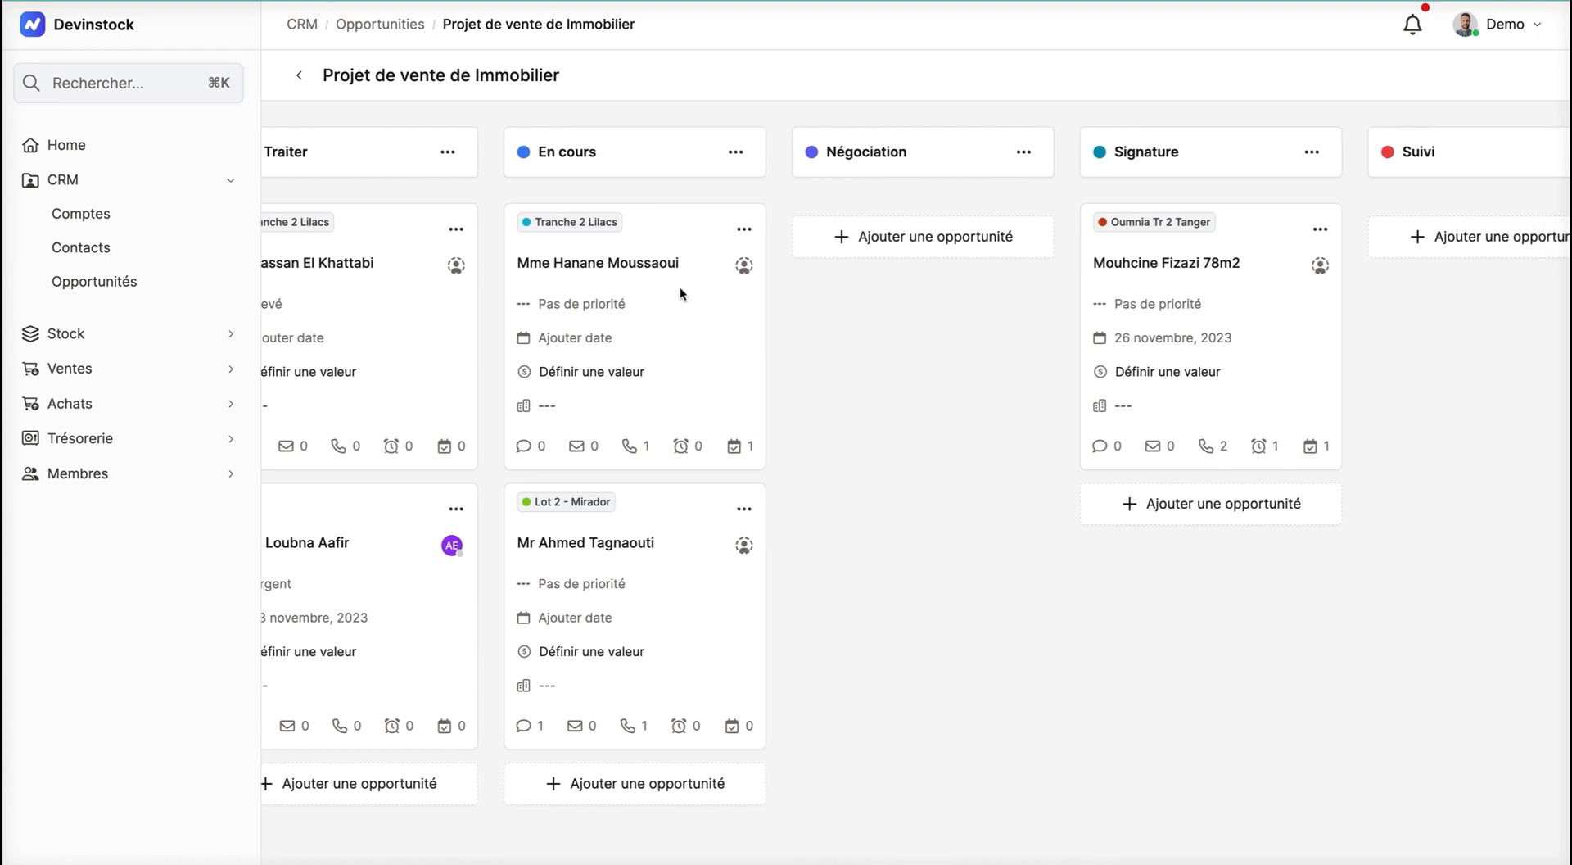
scroll(679, 293, right, 2)
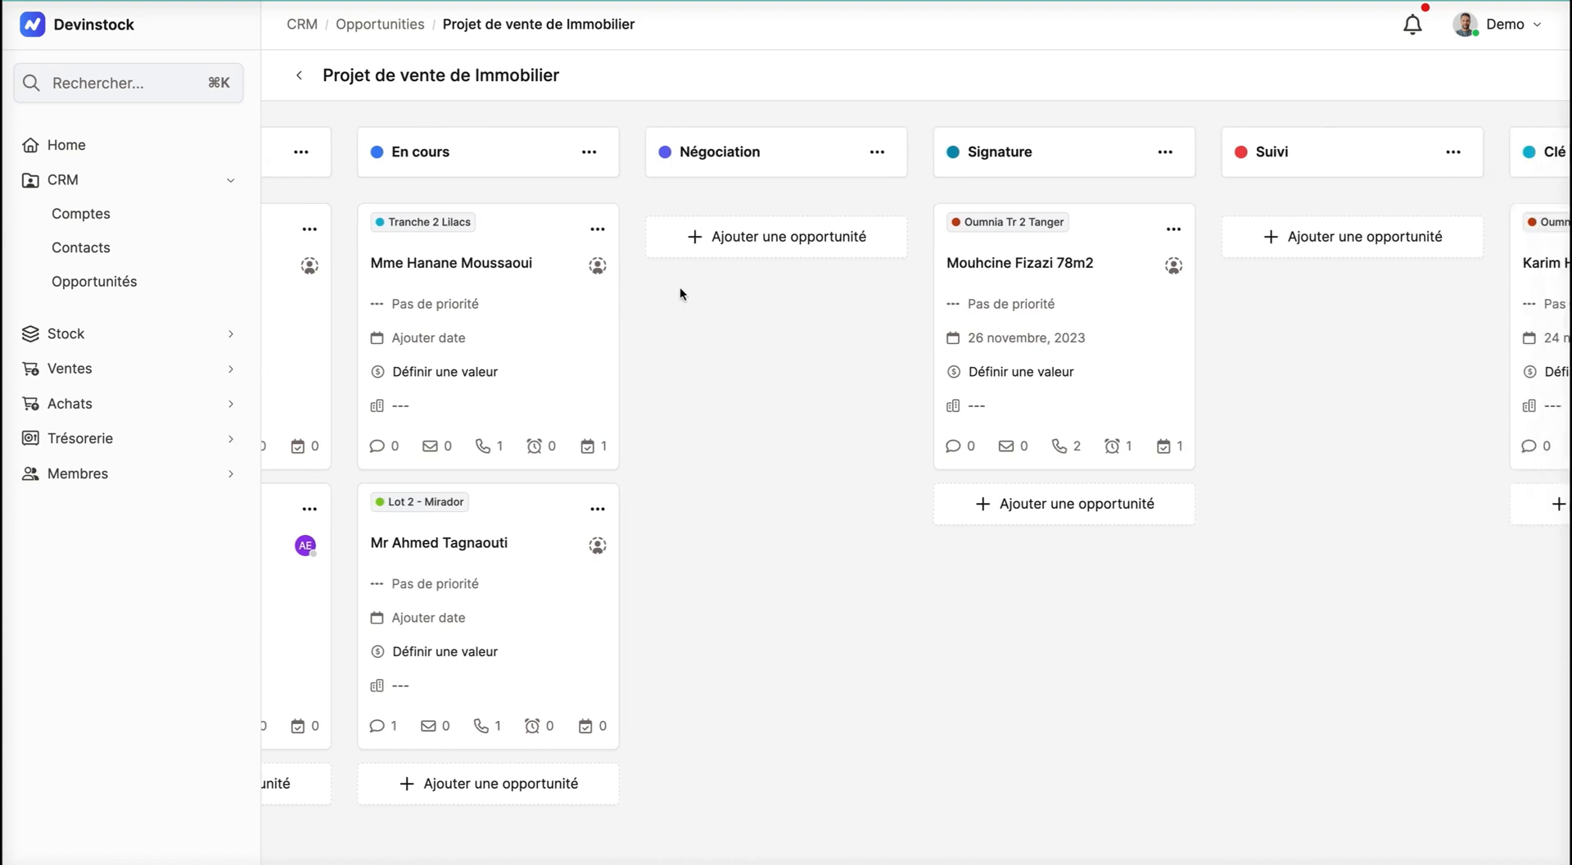
scroll(680, 291, right, 3)
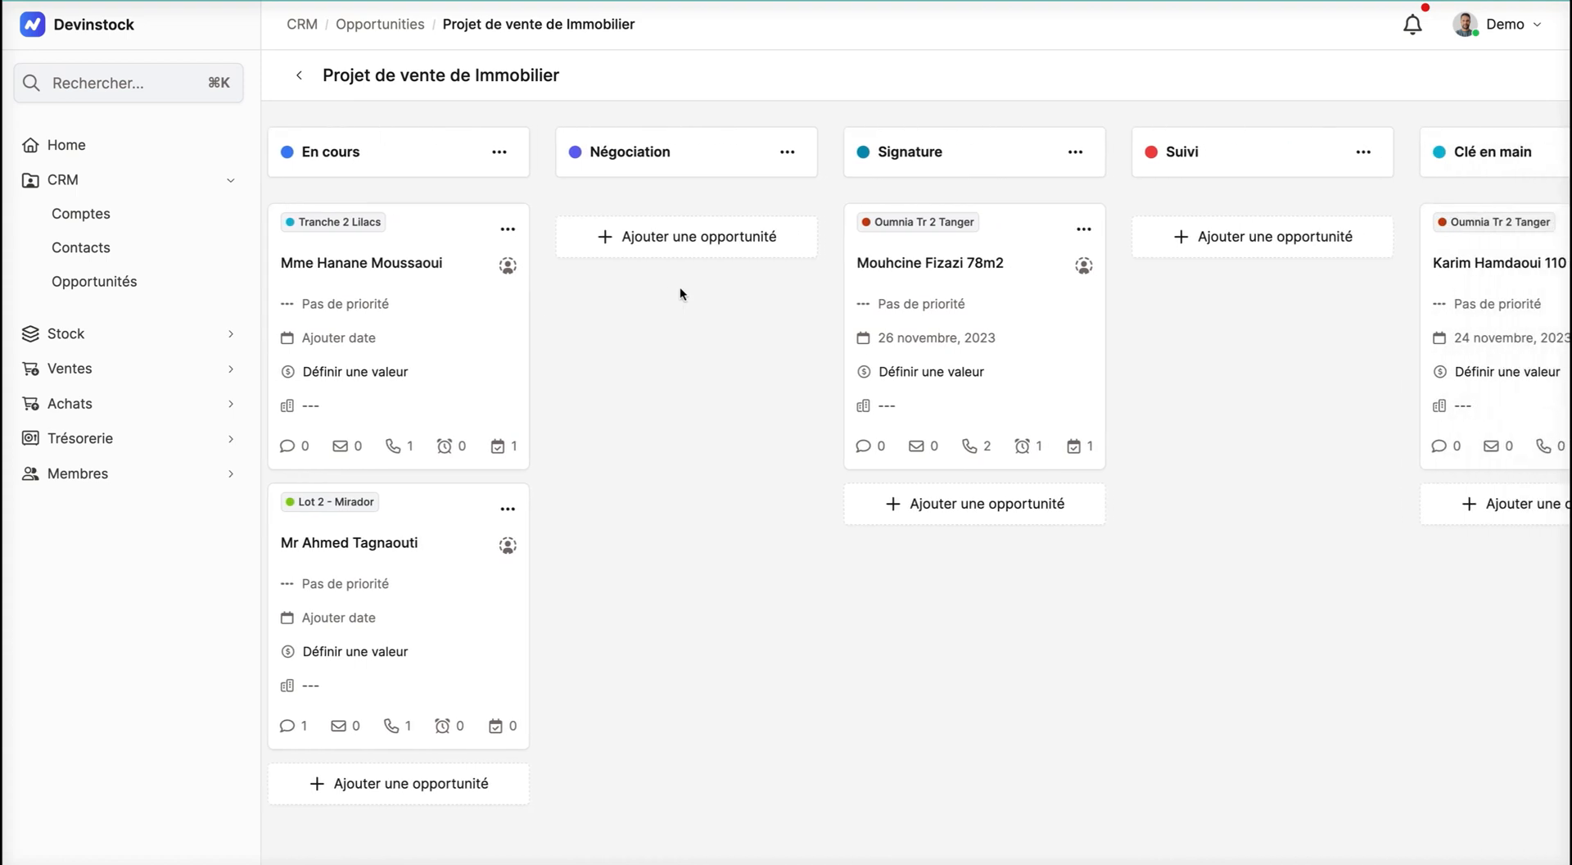
scroll(680, 293, right, 3)
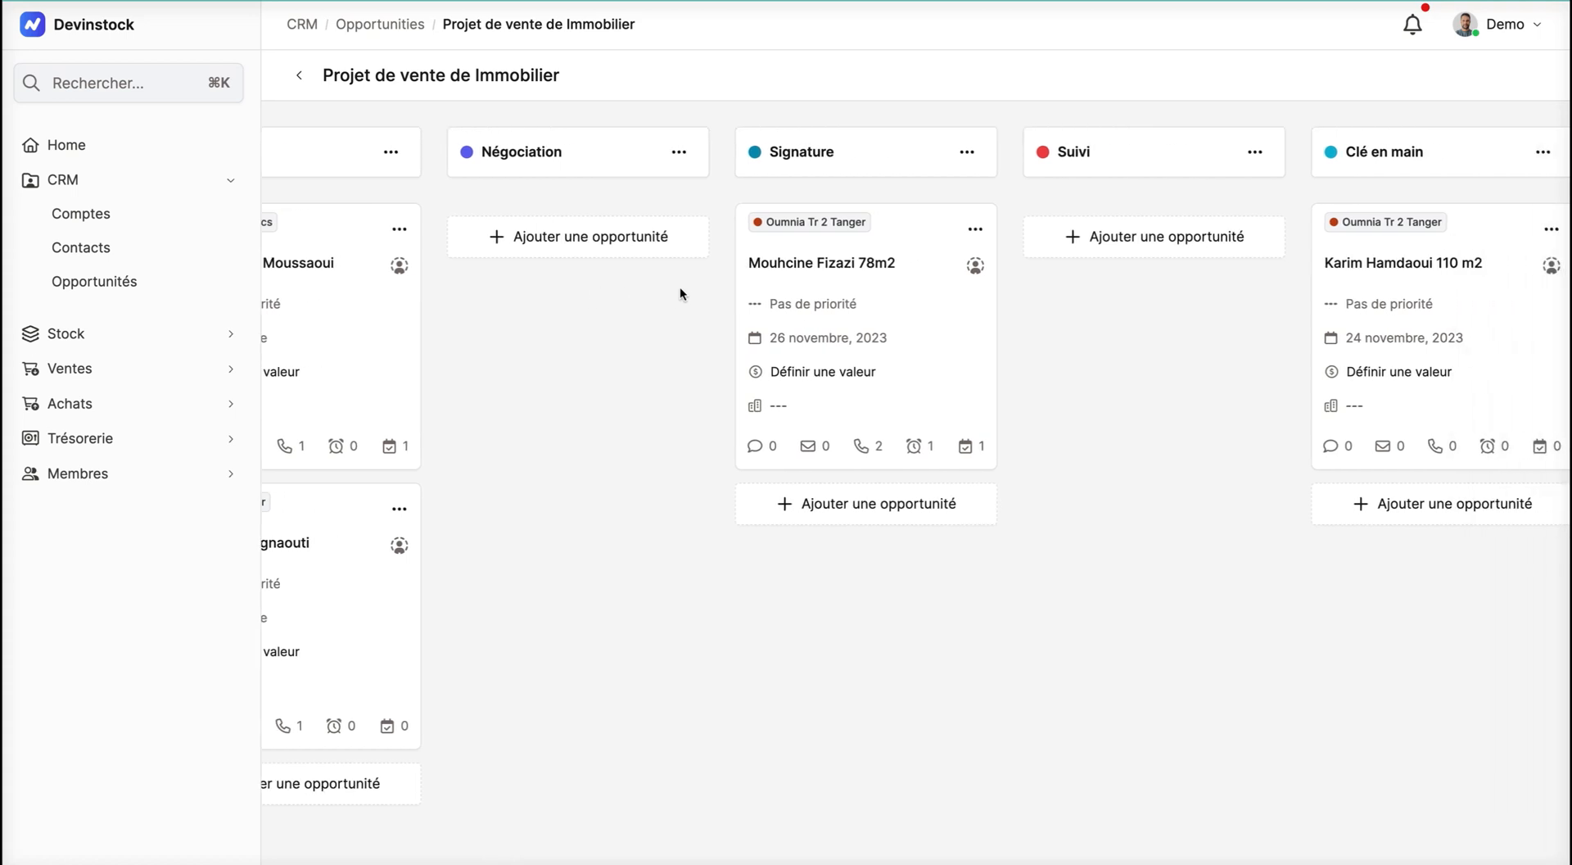
scroll(680, 292, right, 6)
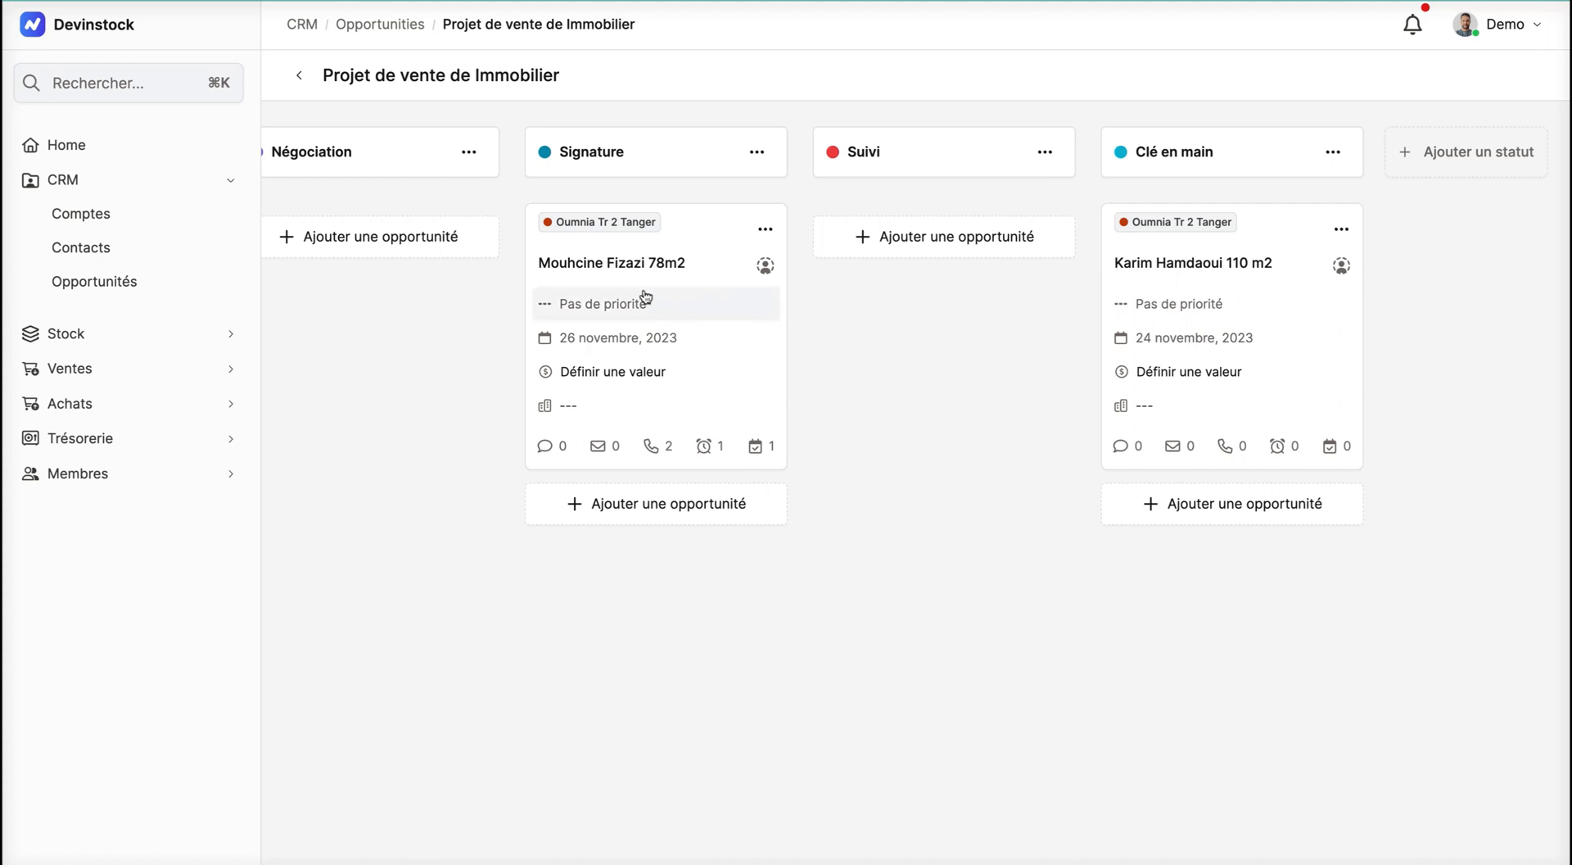
Step: Set the priority of the first opportunity in the En cours column to Urgent
scroll(601, 300, left, 8)
scroll(601, 300, left, 6)
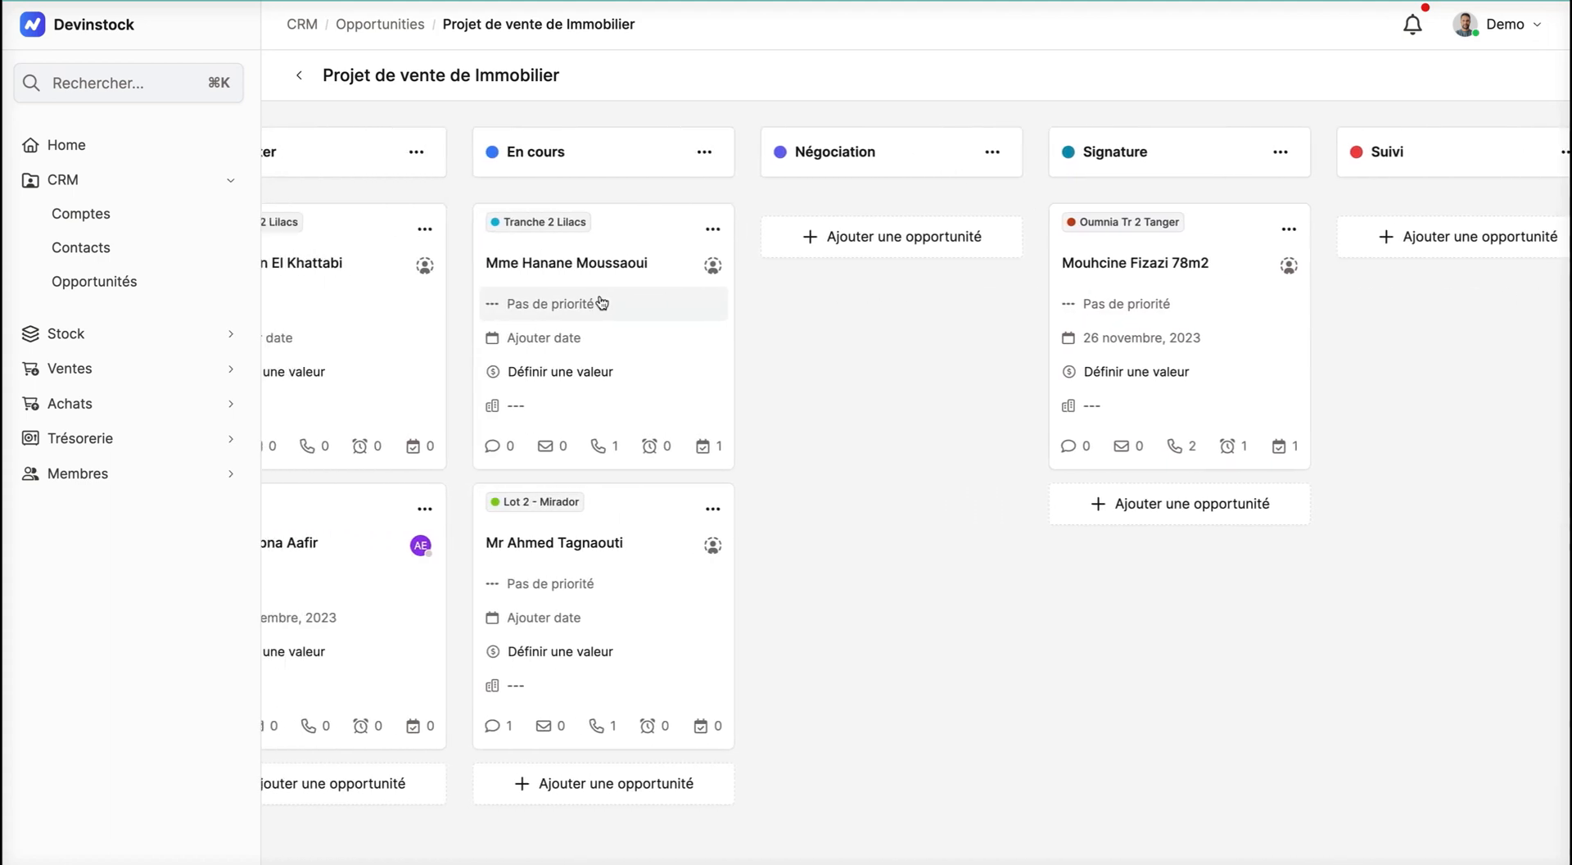
click(598, 303)
click(631, 384)
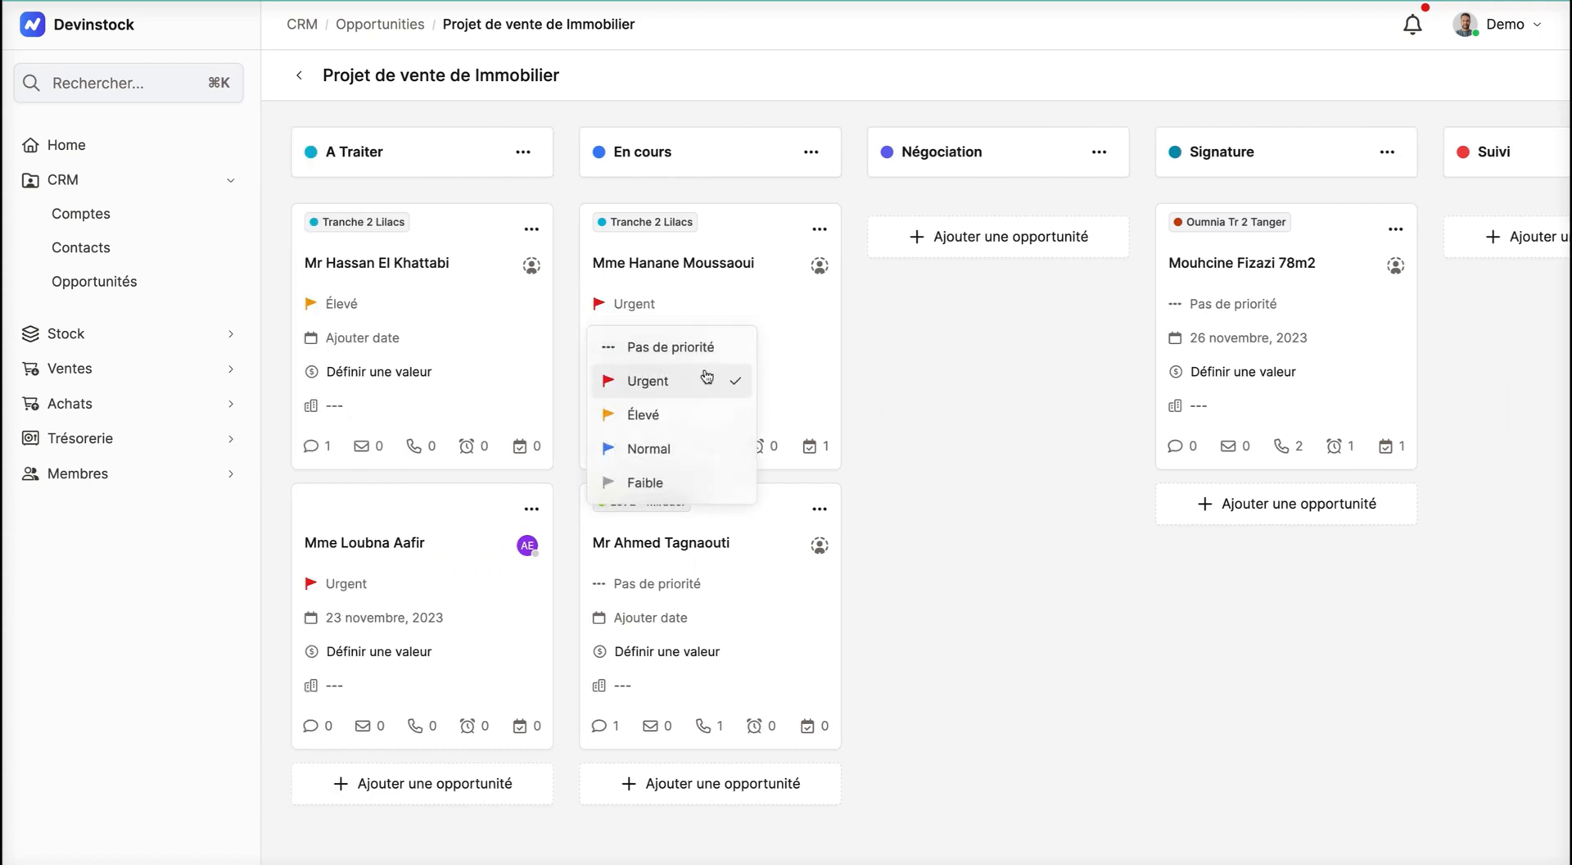
click(937, 350)
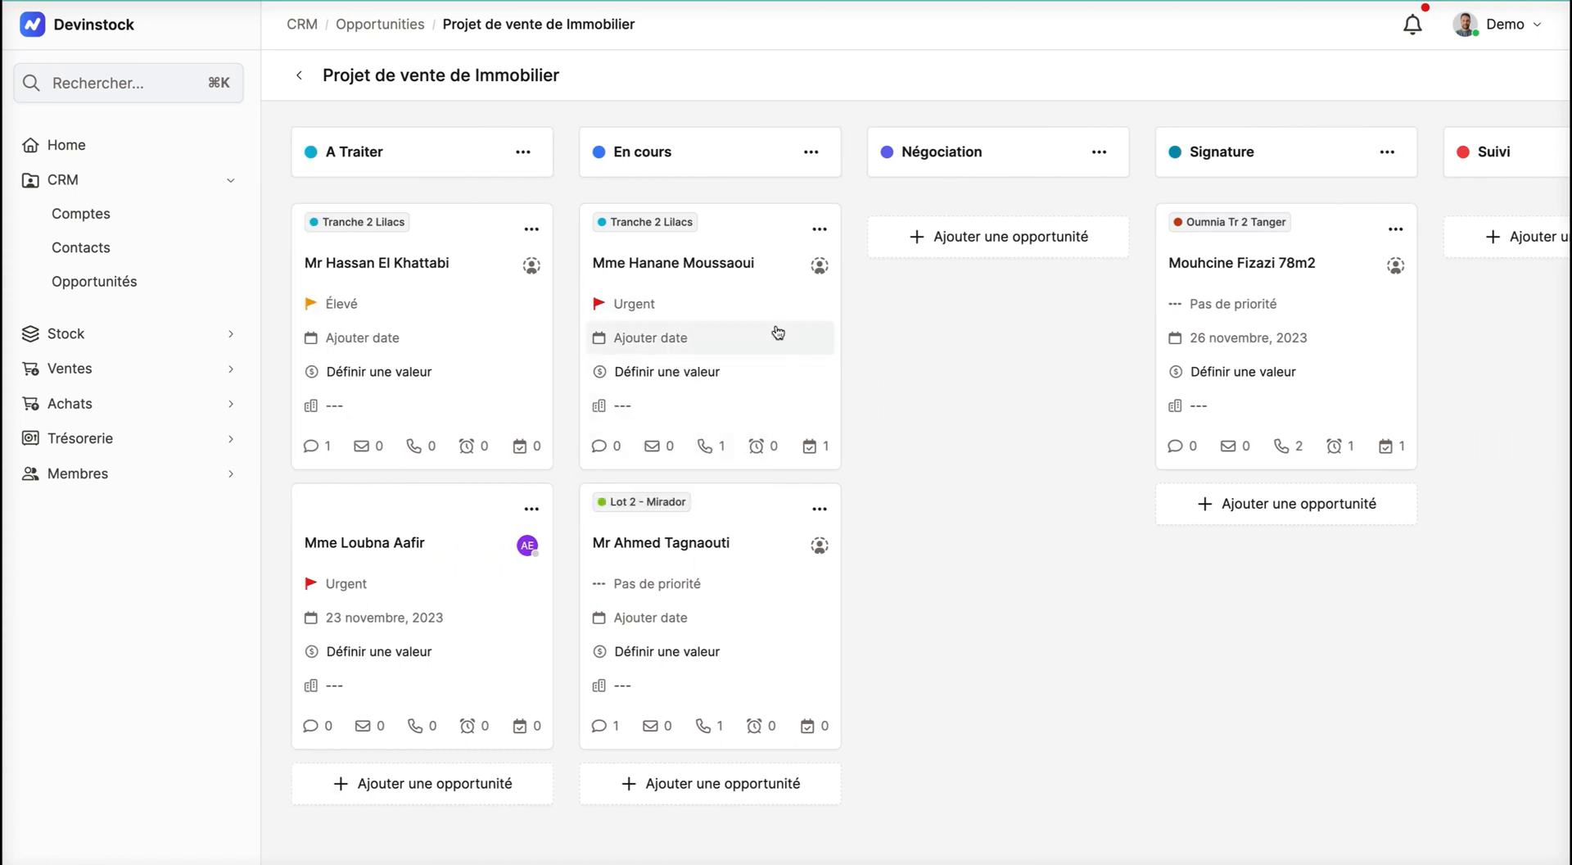
Step: Return to the opportunities overview and create a new opportunity board named "Projets de vitrage pour construction"
click(293, 80)
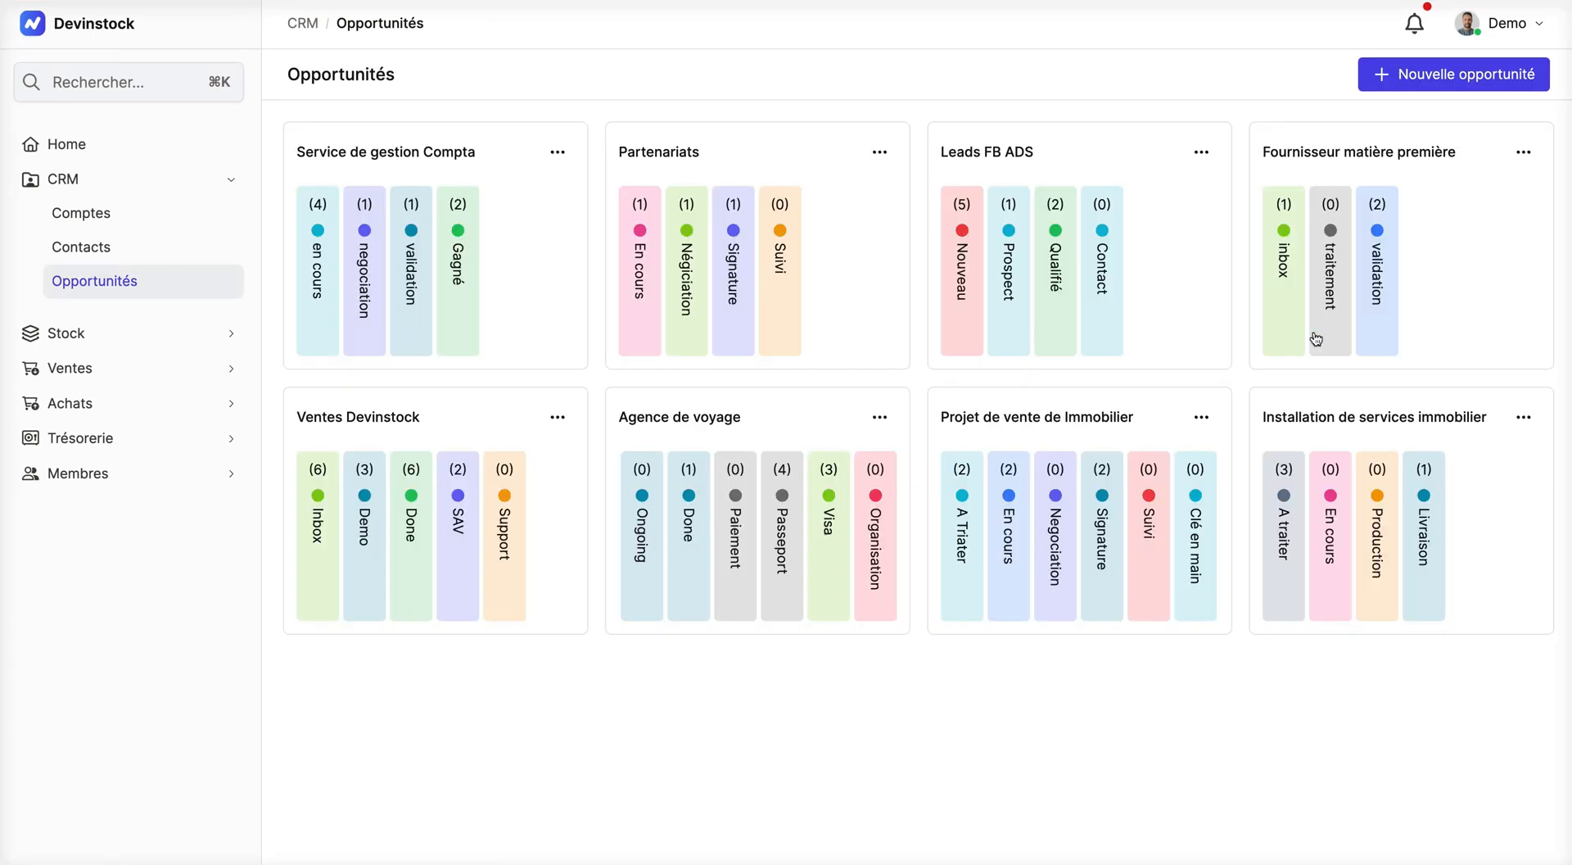
click(1402, 81)
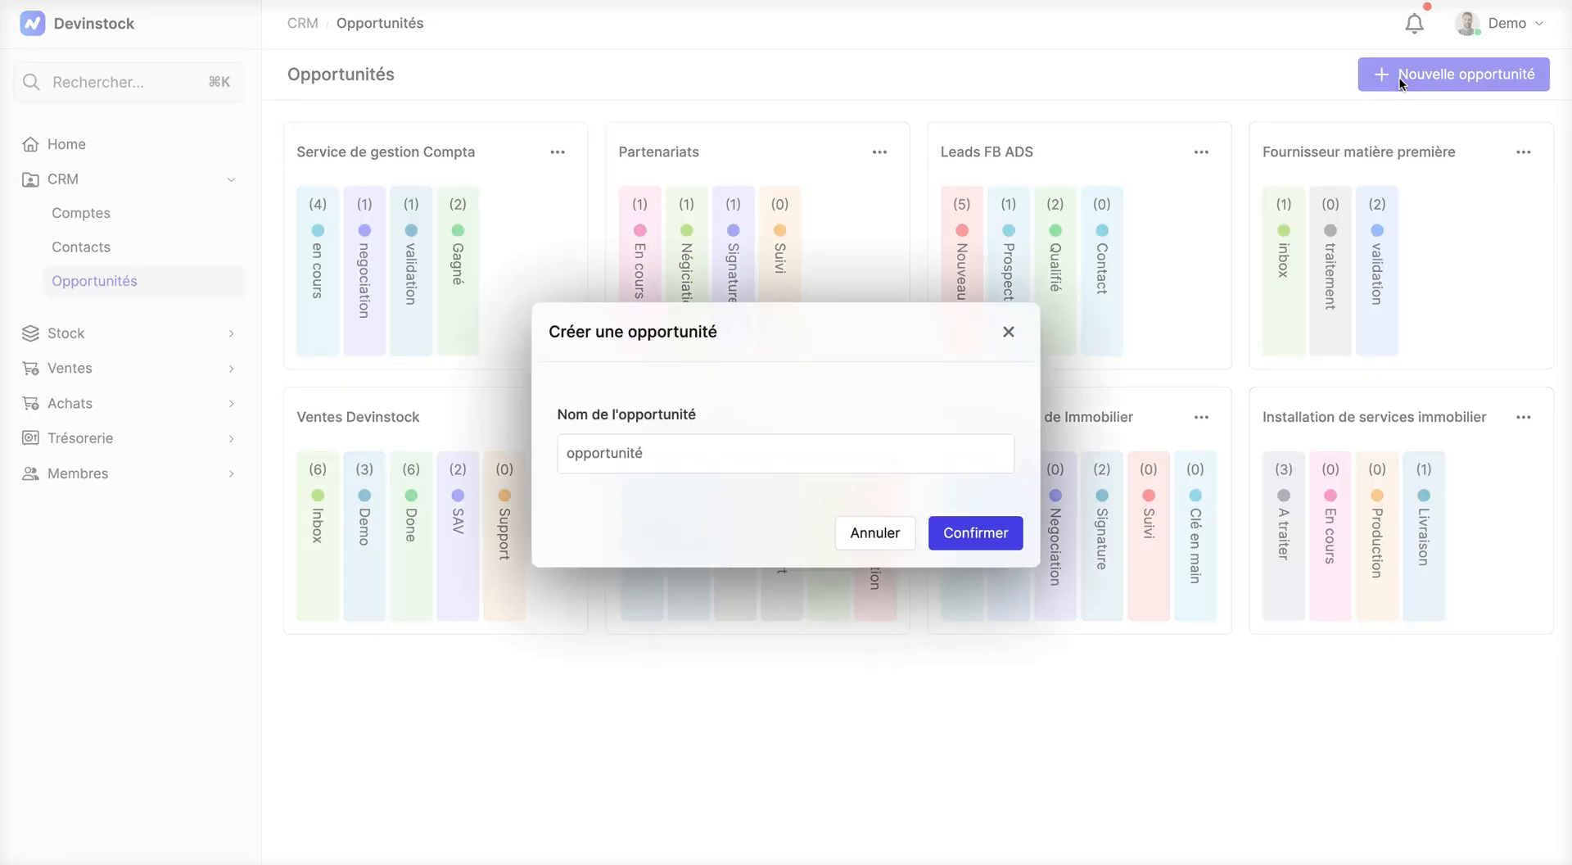
click(677, 463)
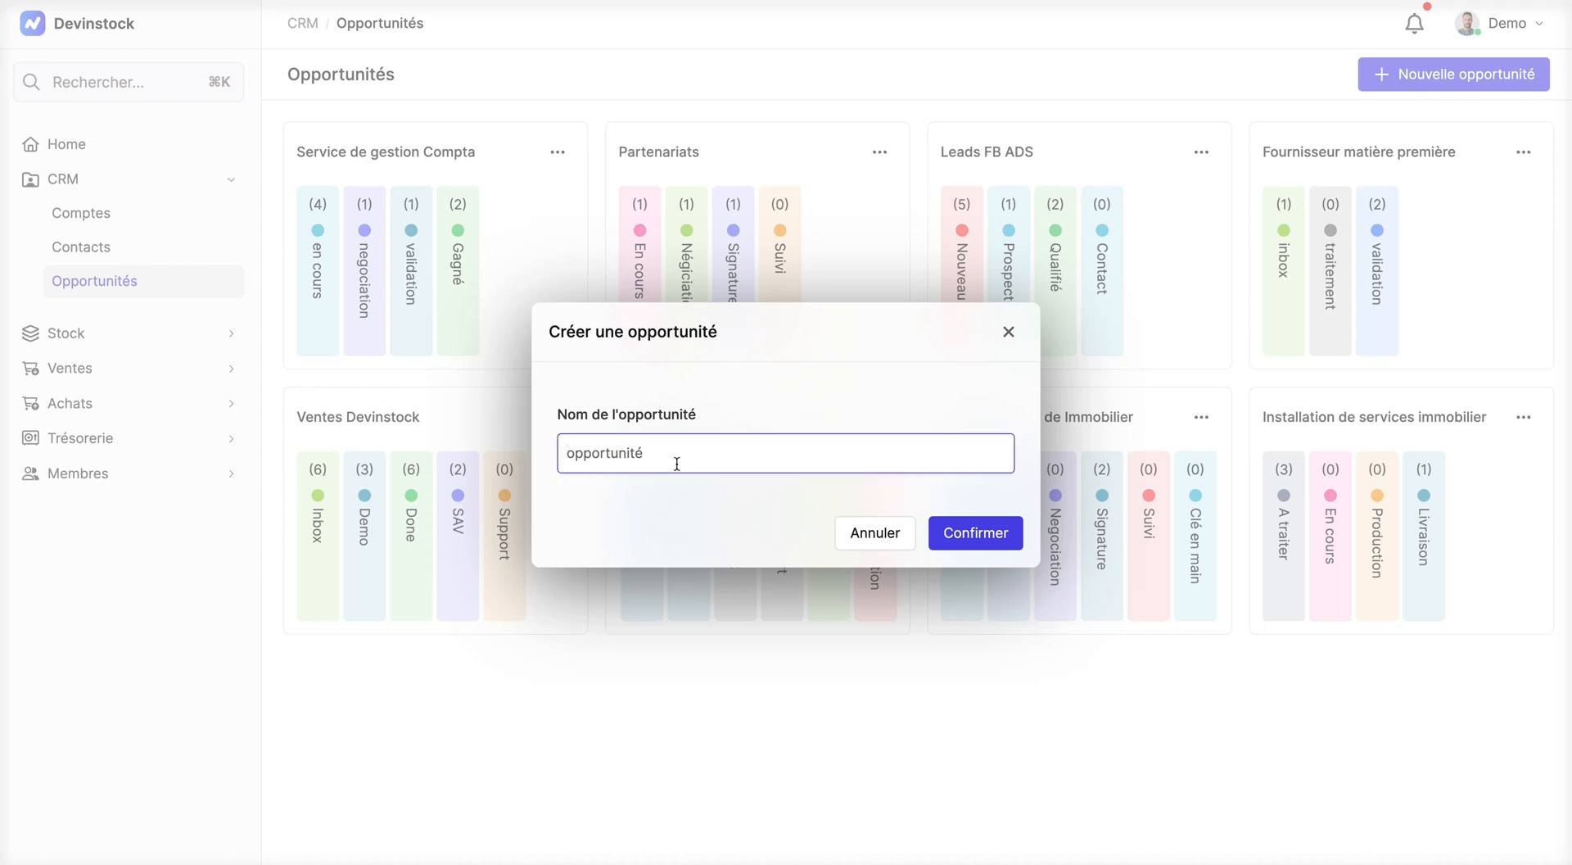
text(Projets de vitrage pour construct)
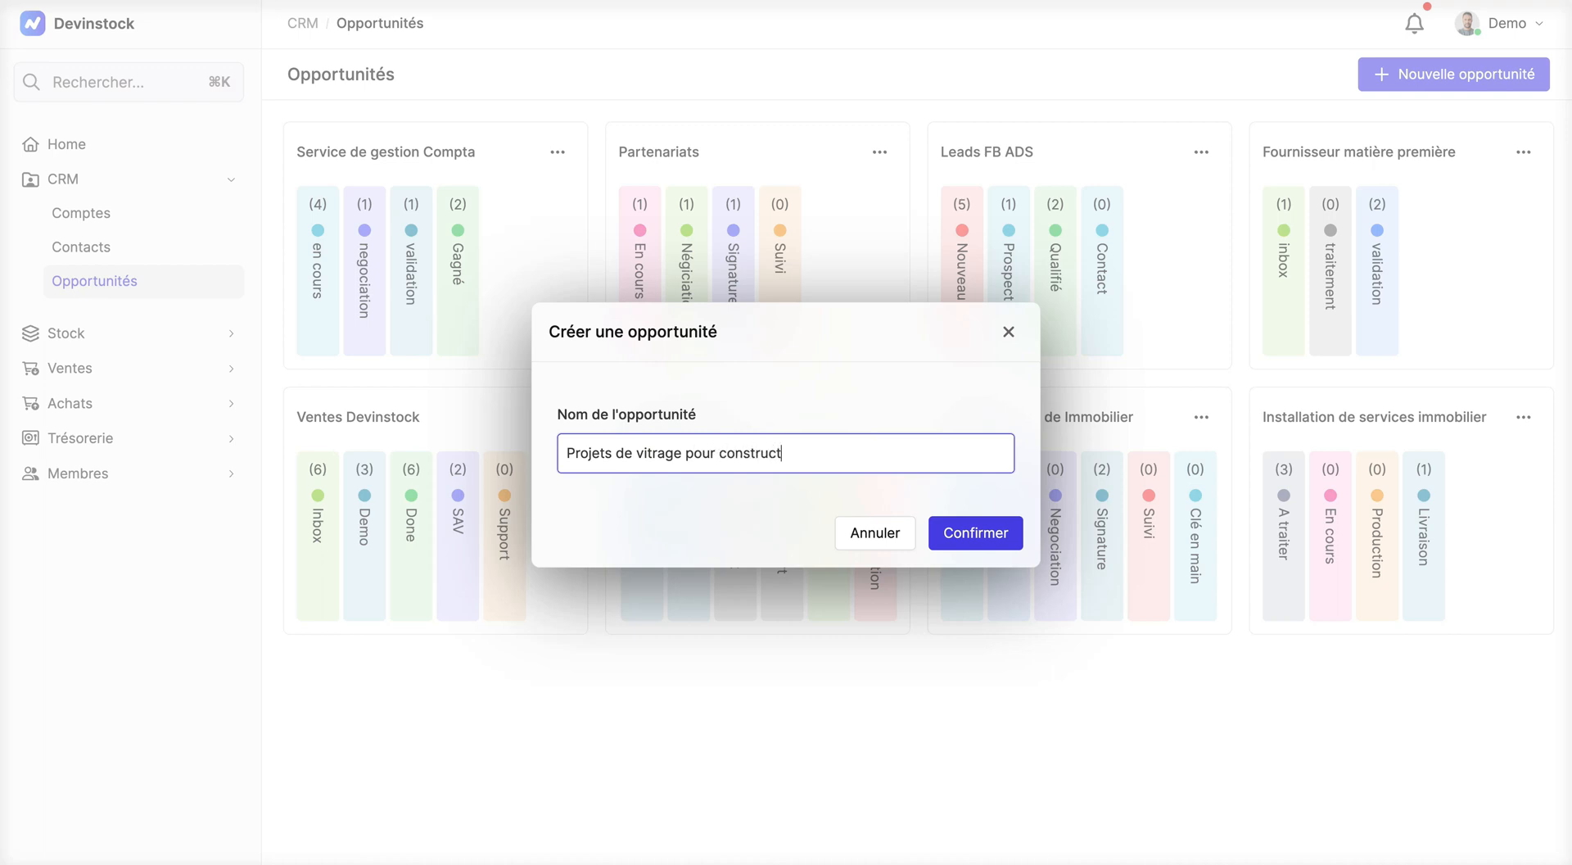
text(ion)
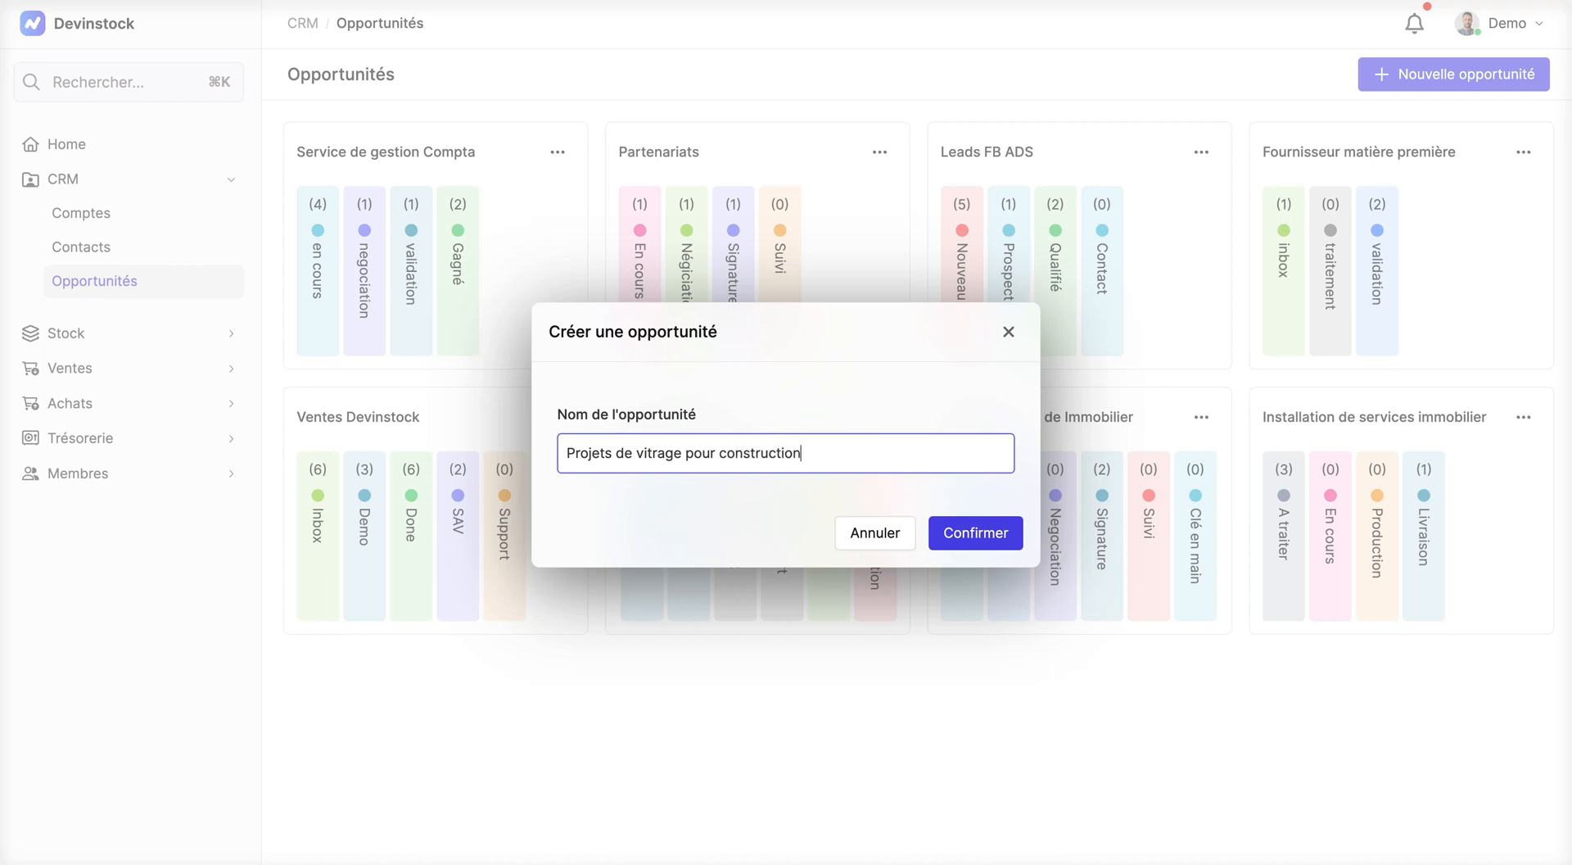
click(977, 534)
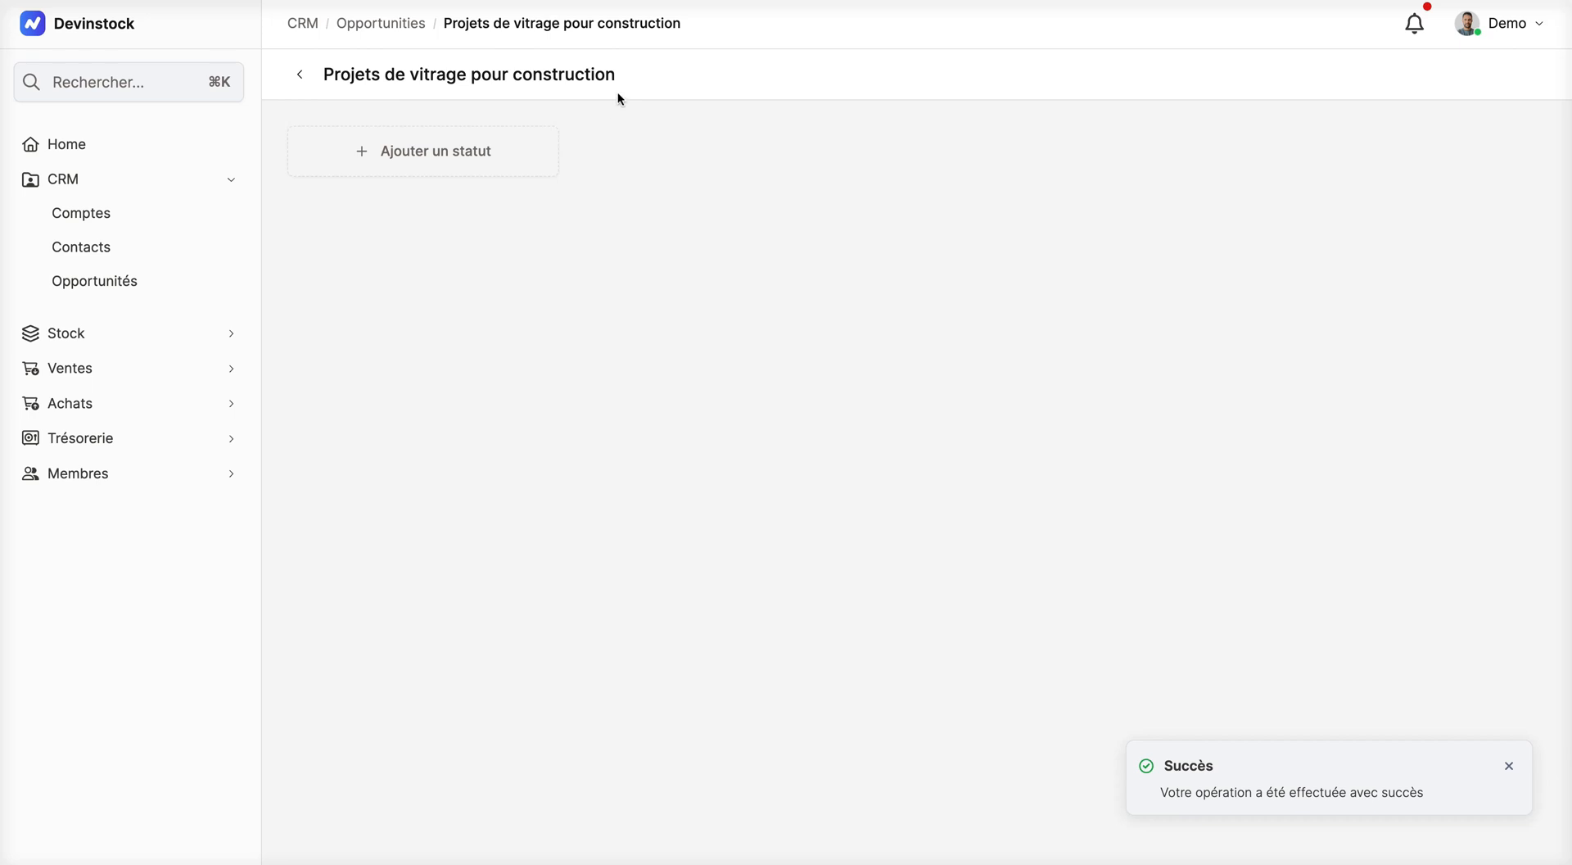
Step: Add the statuses "A traiter" and "En cours" to the new board
click(477, 159)
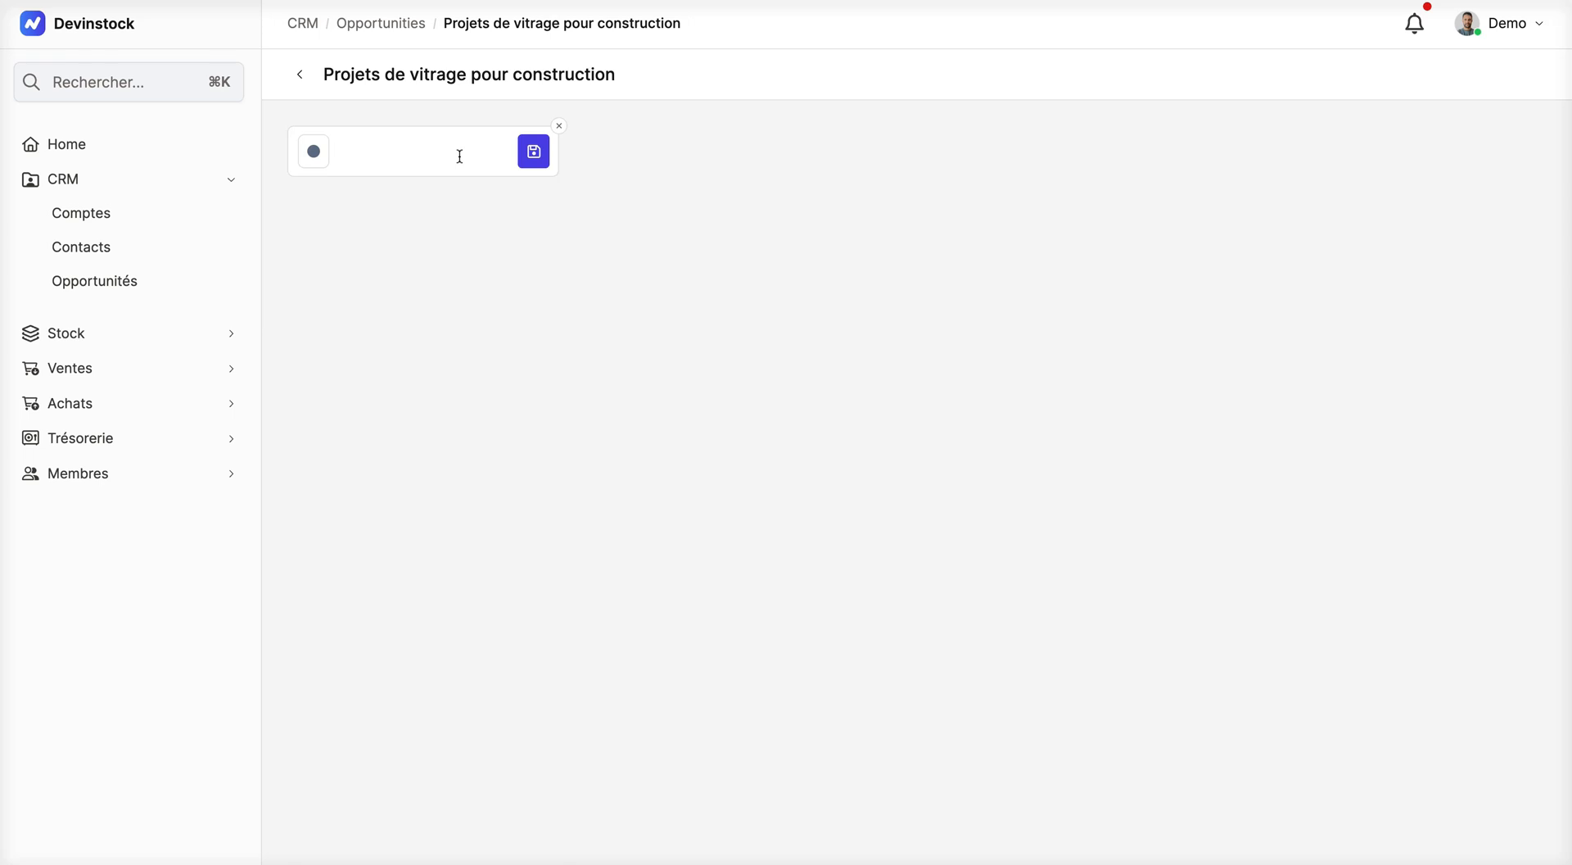
text(A traiter)
click(718, 159)
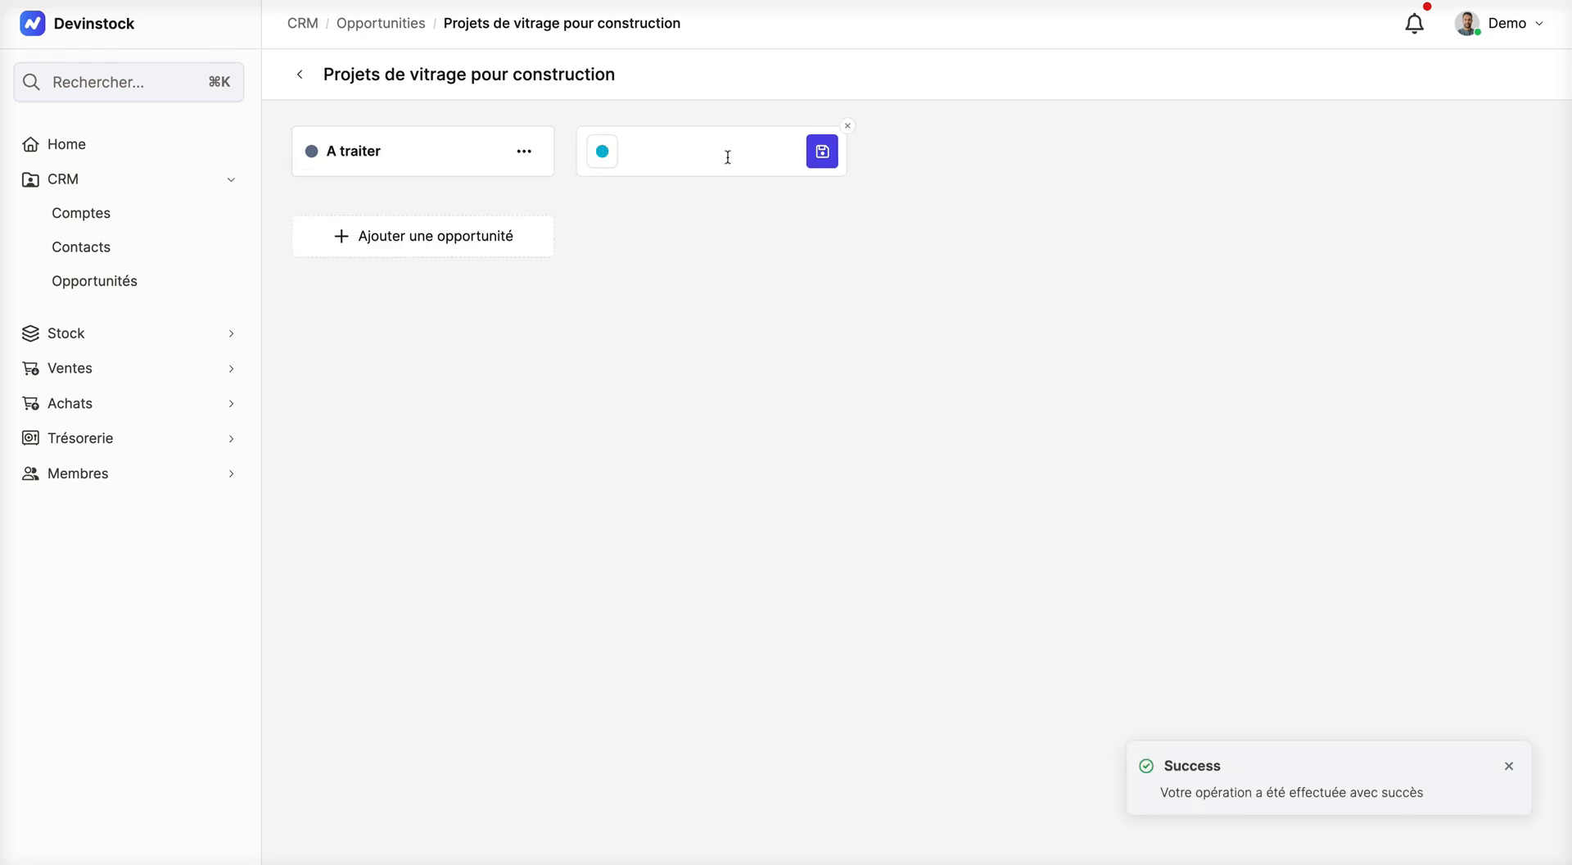
text(En cours)
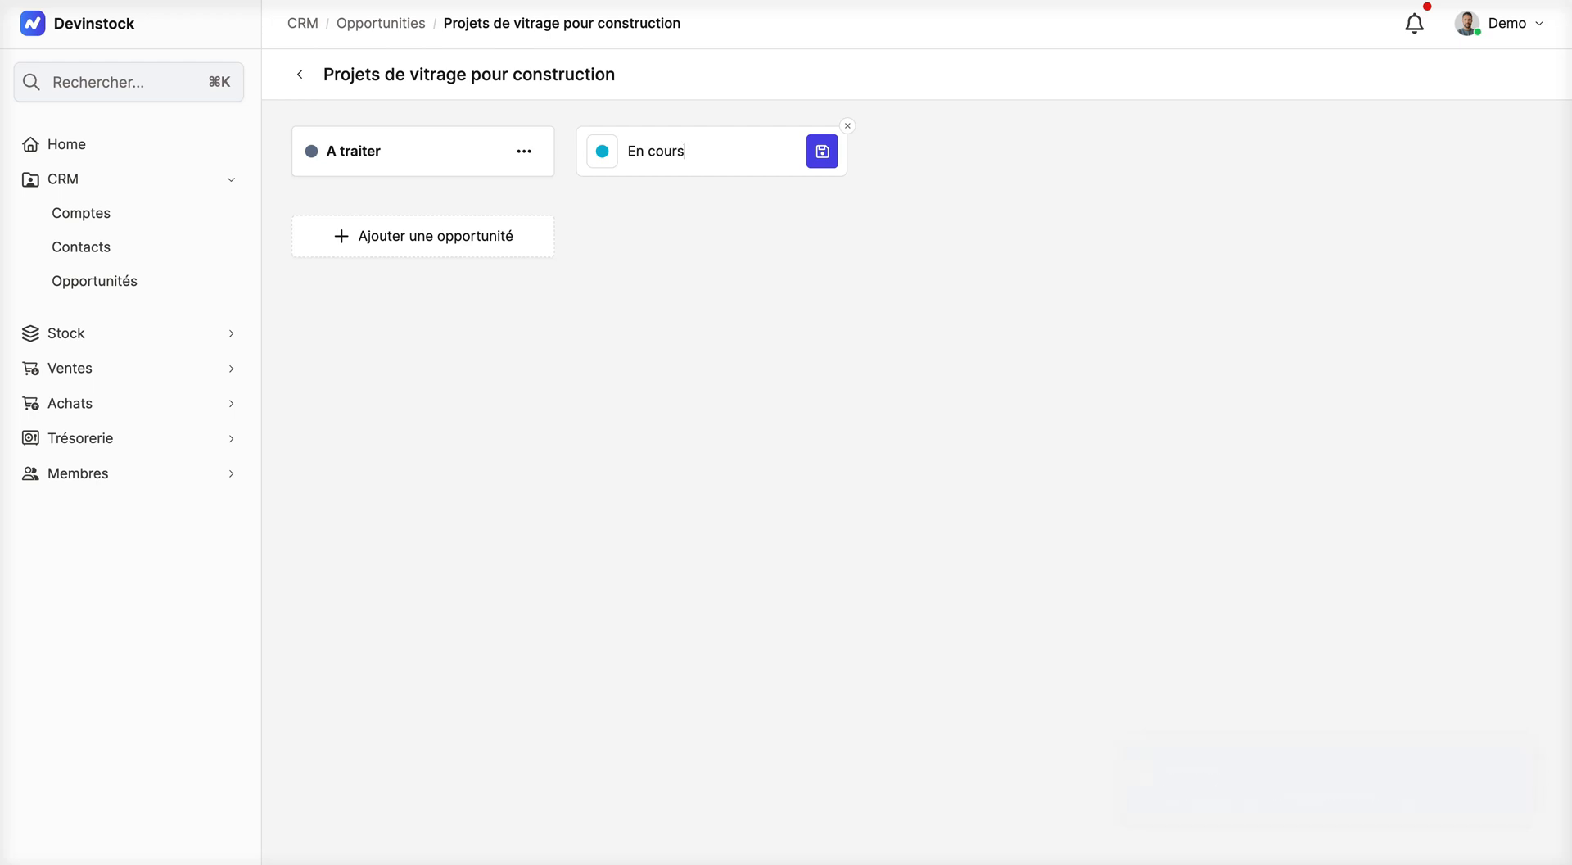
click(823, 151)
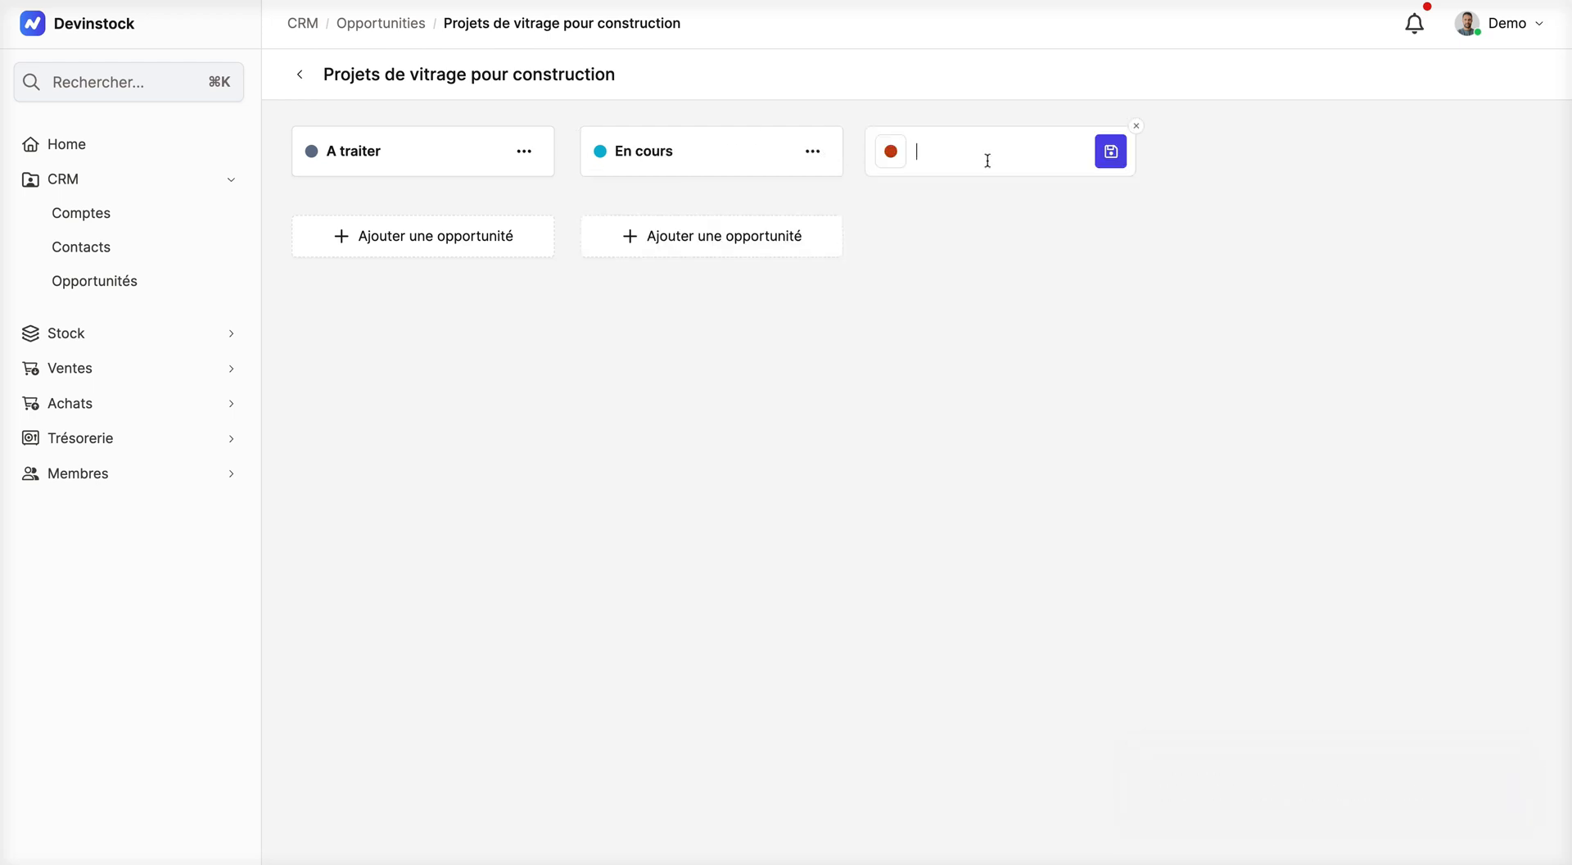
Step: Add a third status named "Validé" with the indigo colour
text(Validé)
click(891, 157)
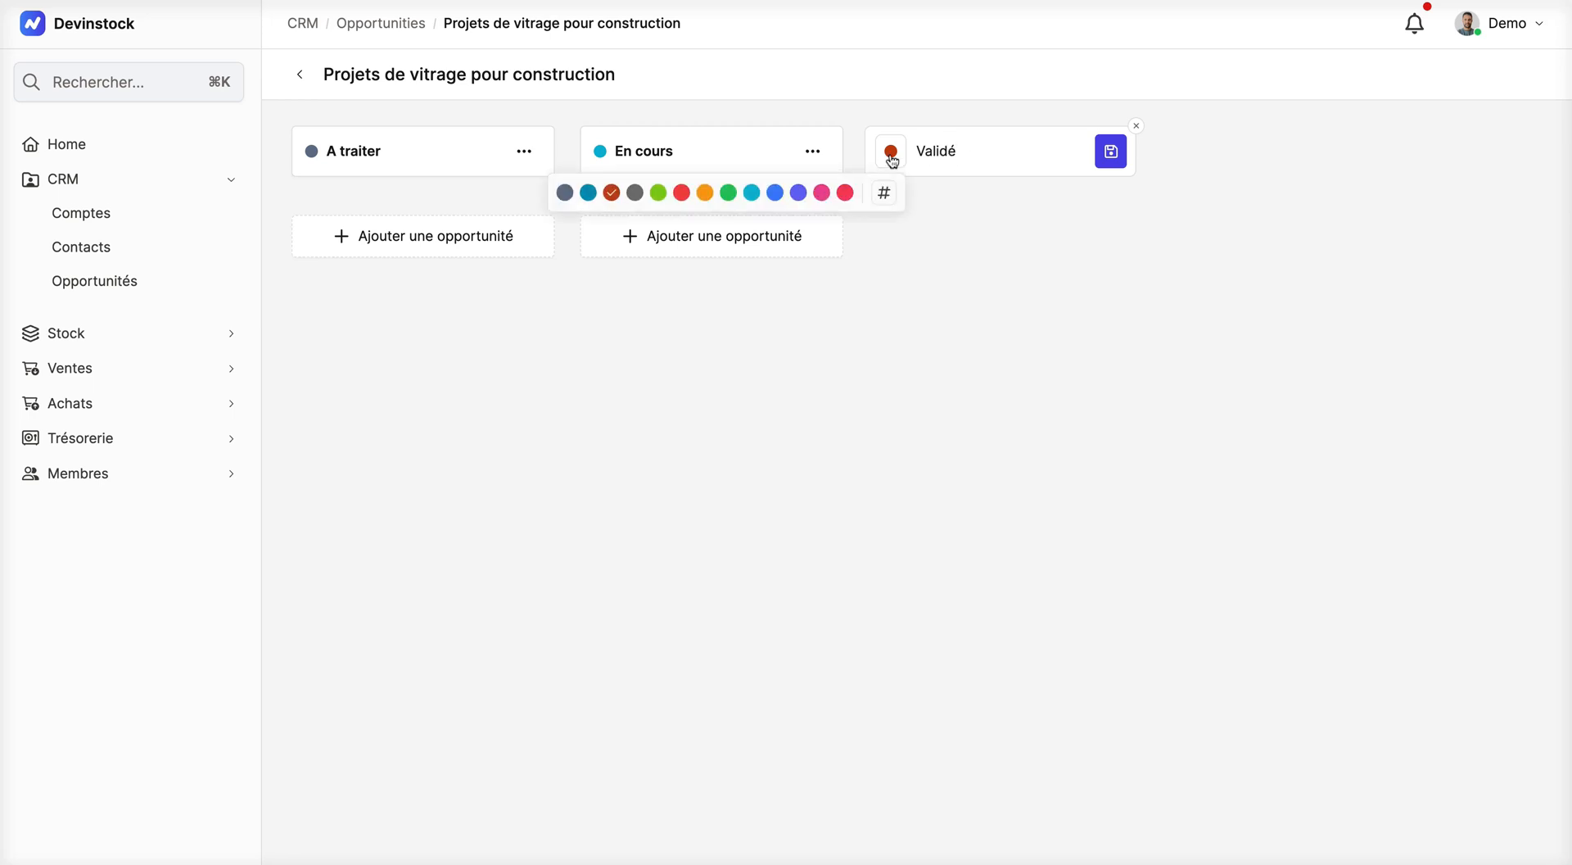
click(799, 193)
click(1111, 152)
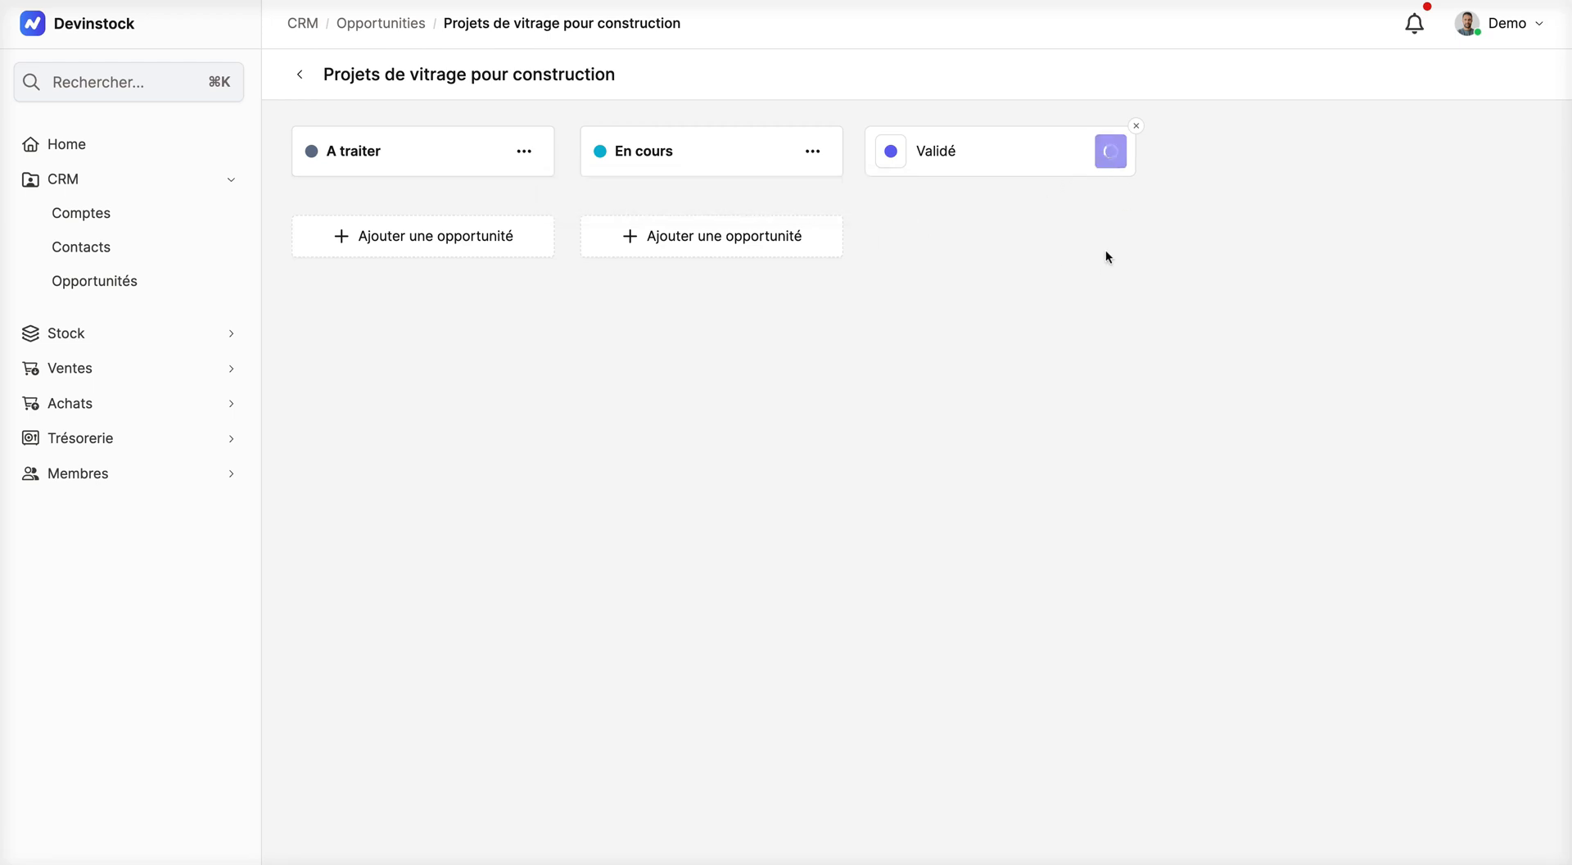
Step: Open the En cours status for editing, show its colour choices, and save it
click(814, 154)
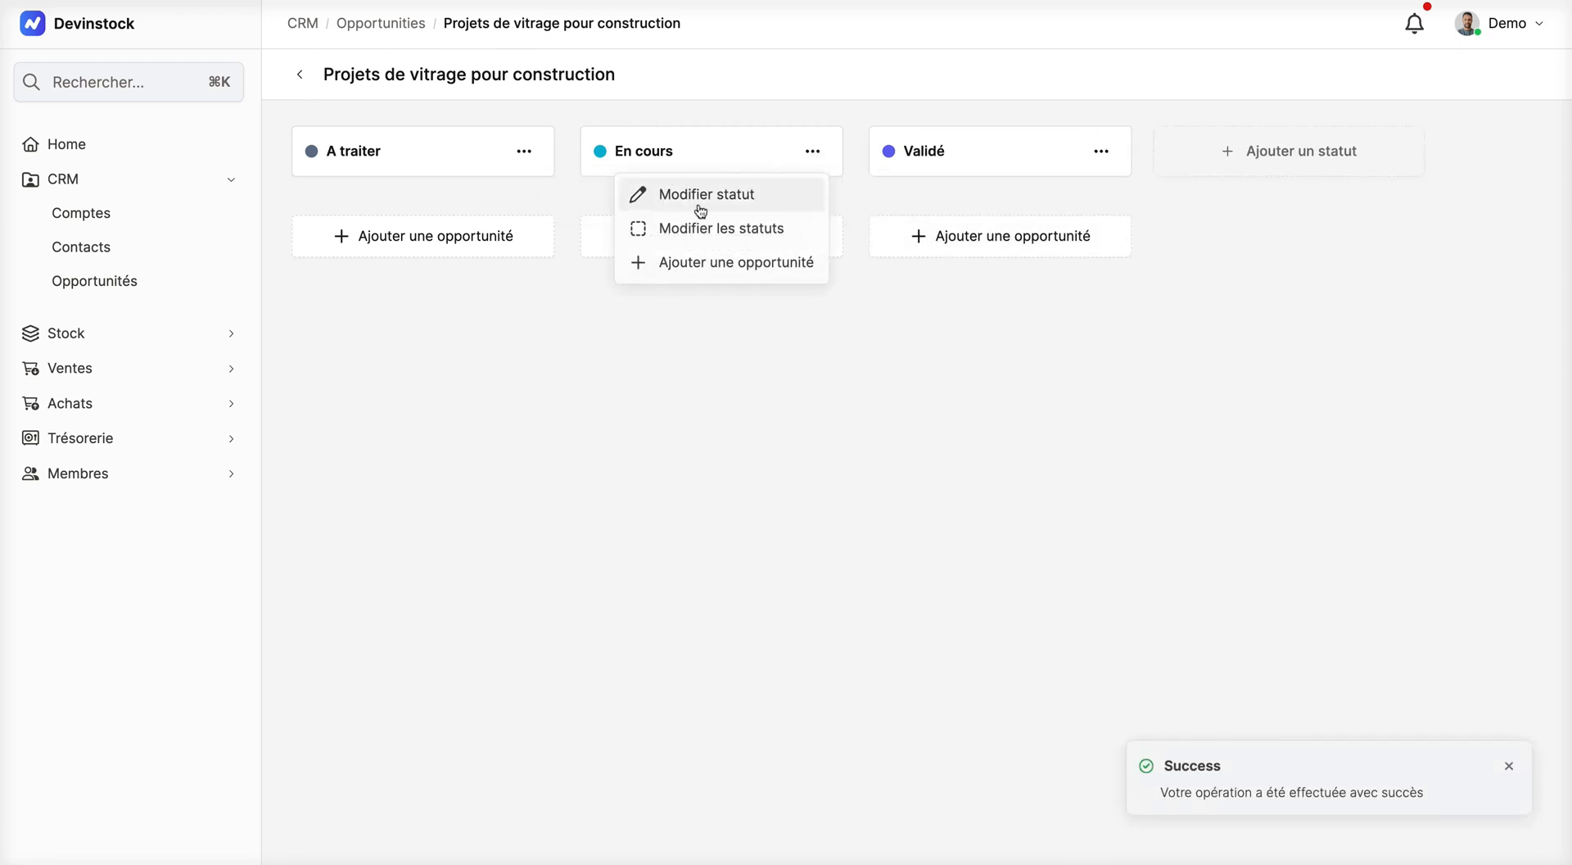
click(728, 196)
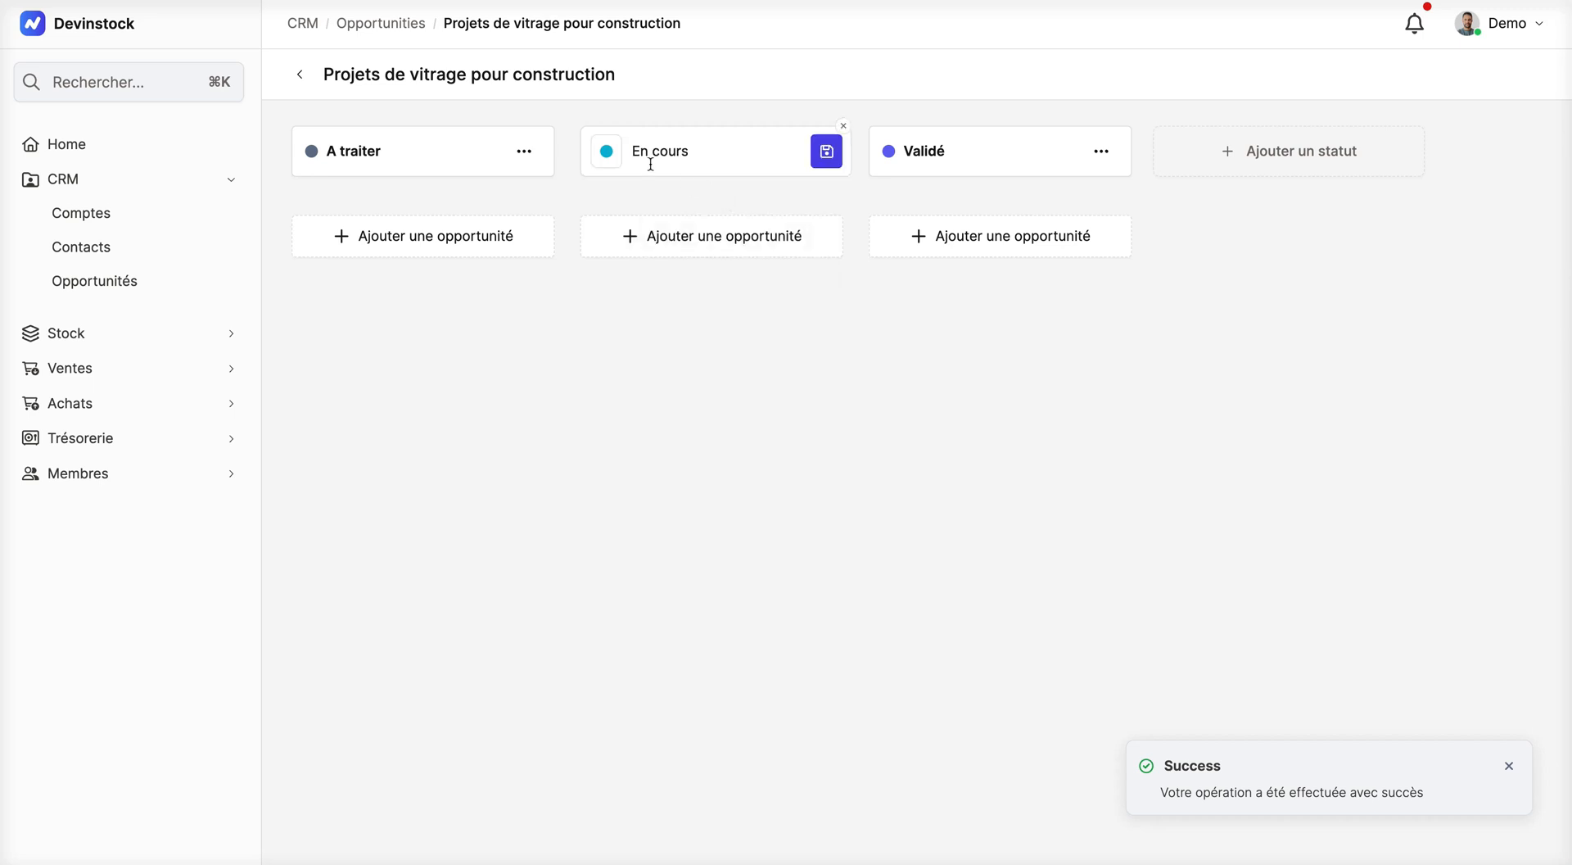
click(609, 160)
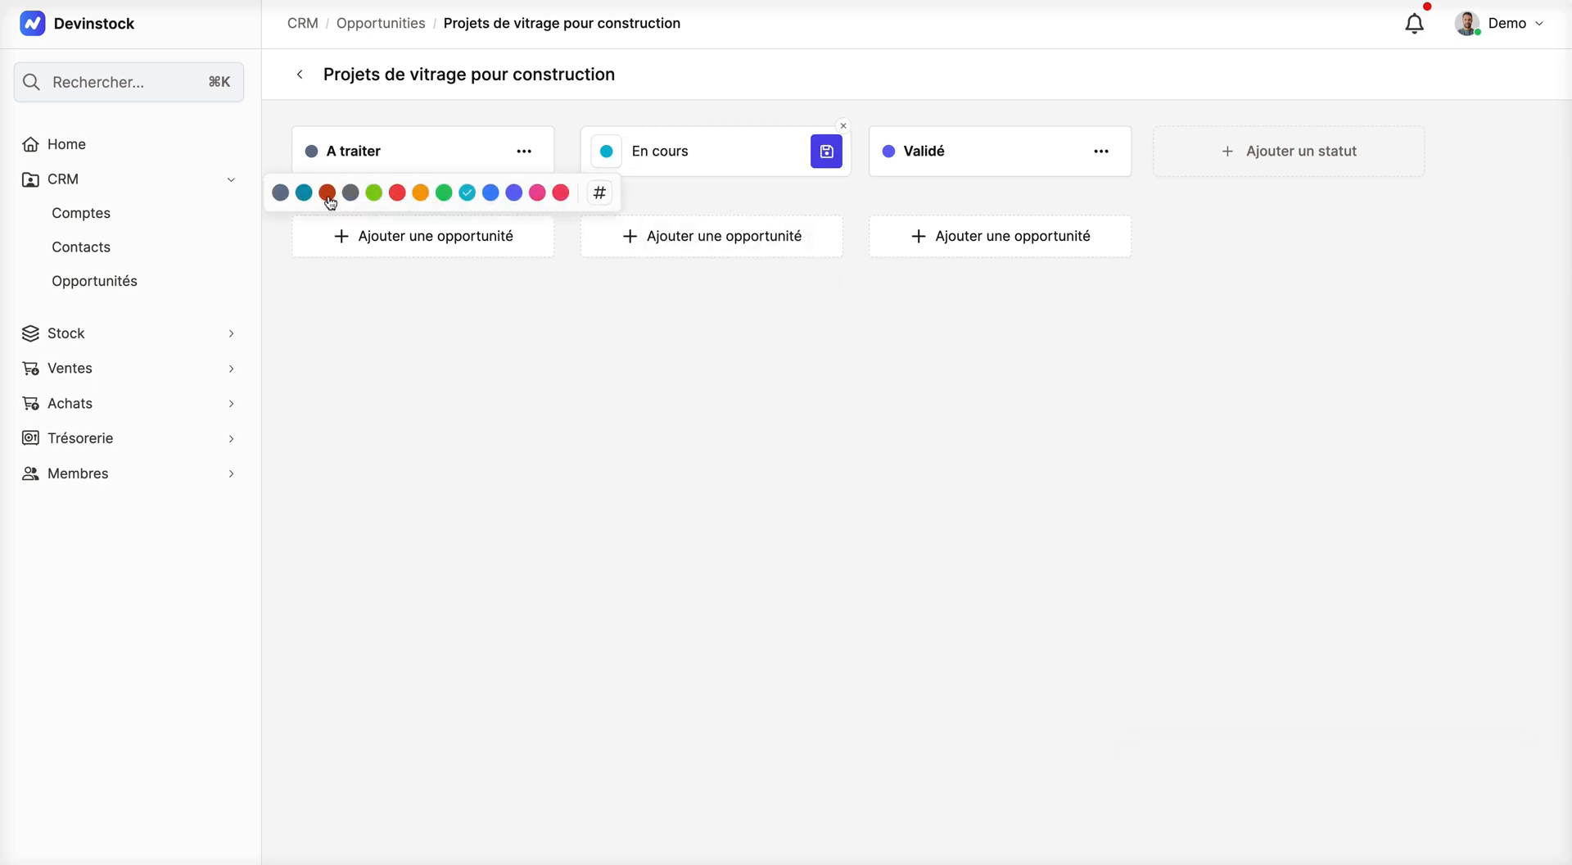
click(829, 156)
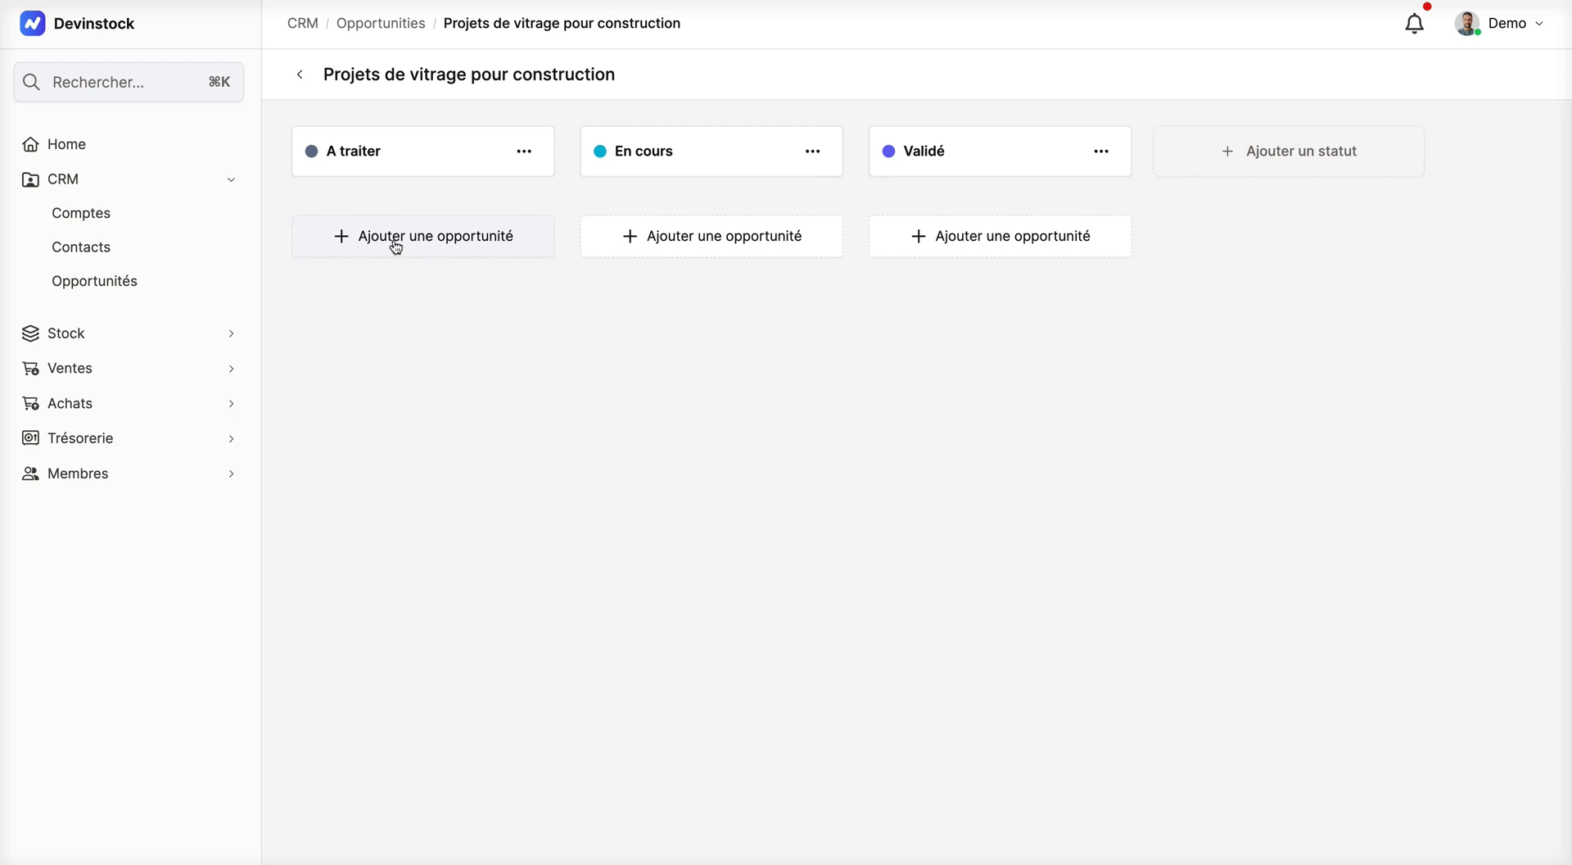
Step: Start a new opportunity in the A traiter column titled "Vente de vitrage pour construction -> Rabat"
click(396, 245)
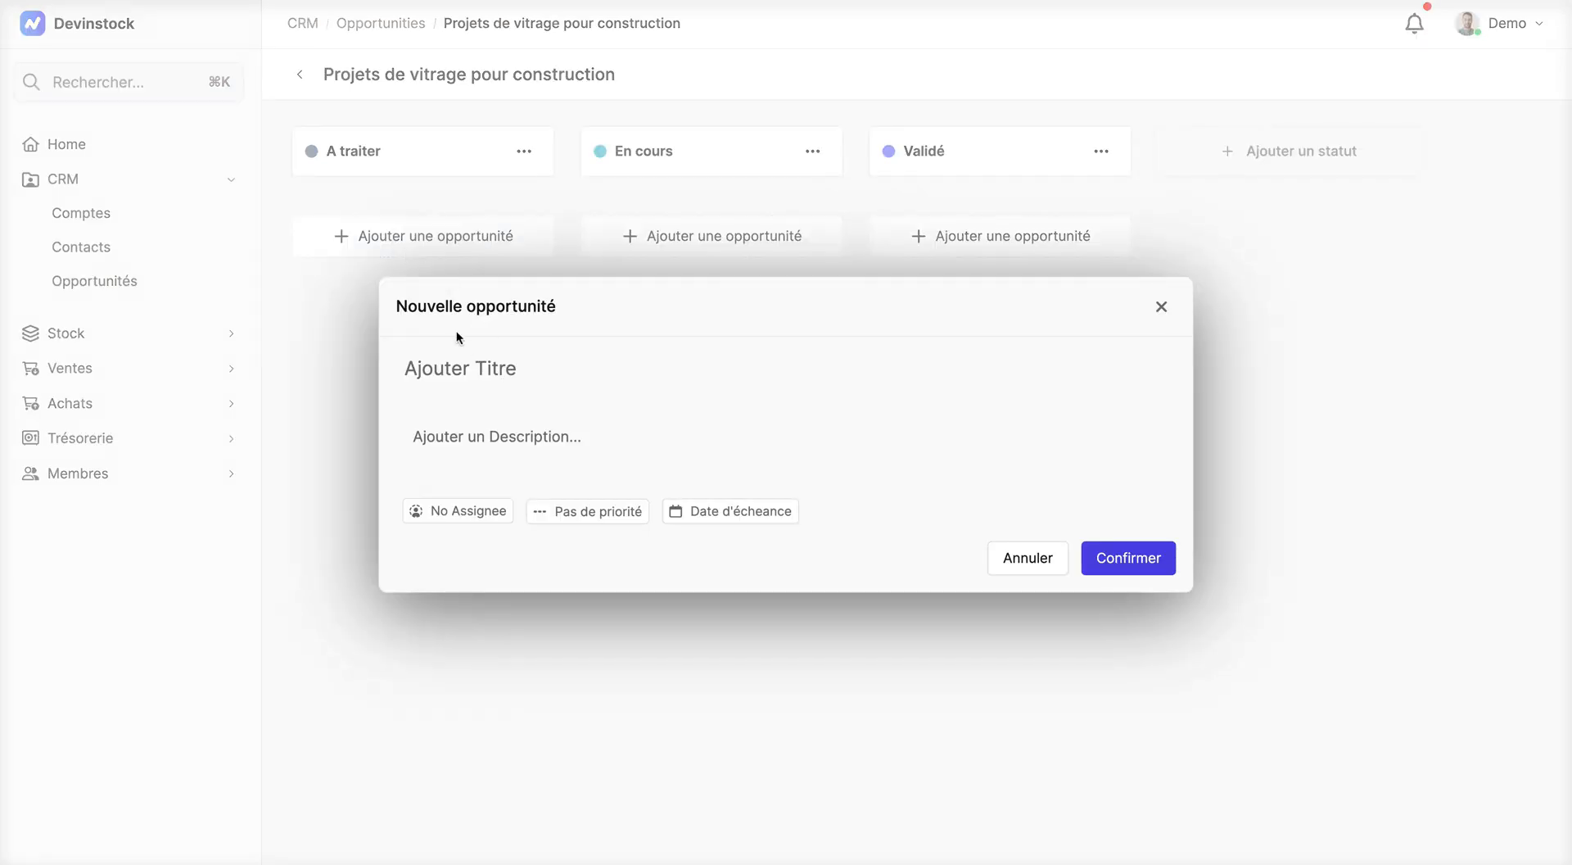
click(461, 380)
text(Vente de vitrage)
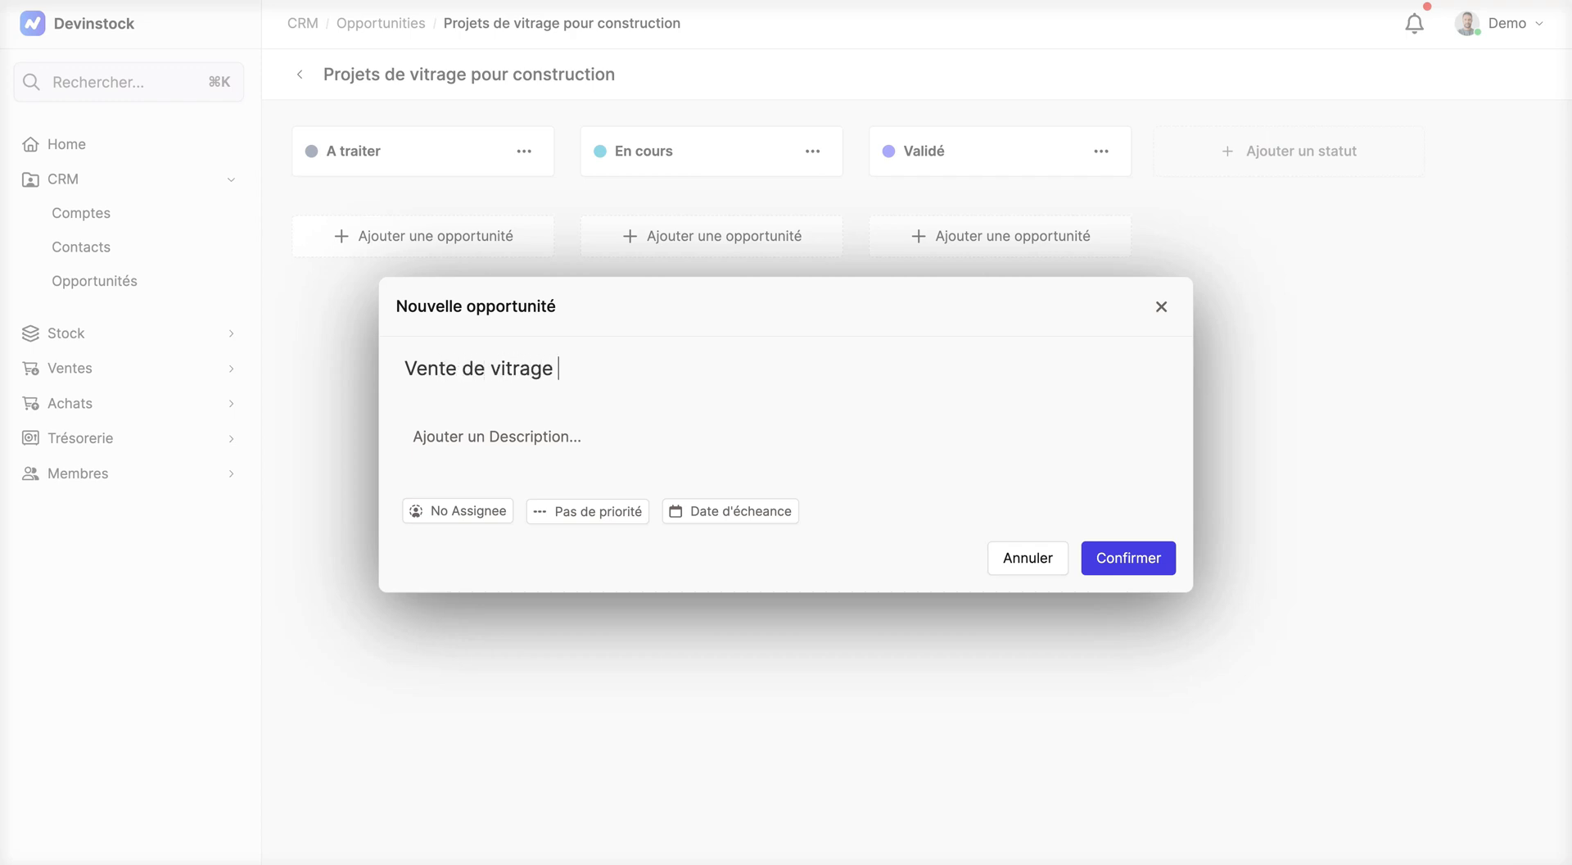
text( pour construction )
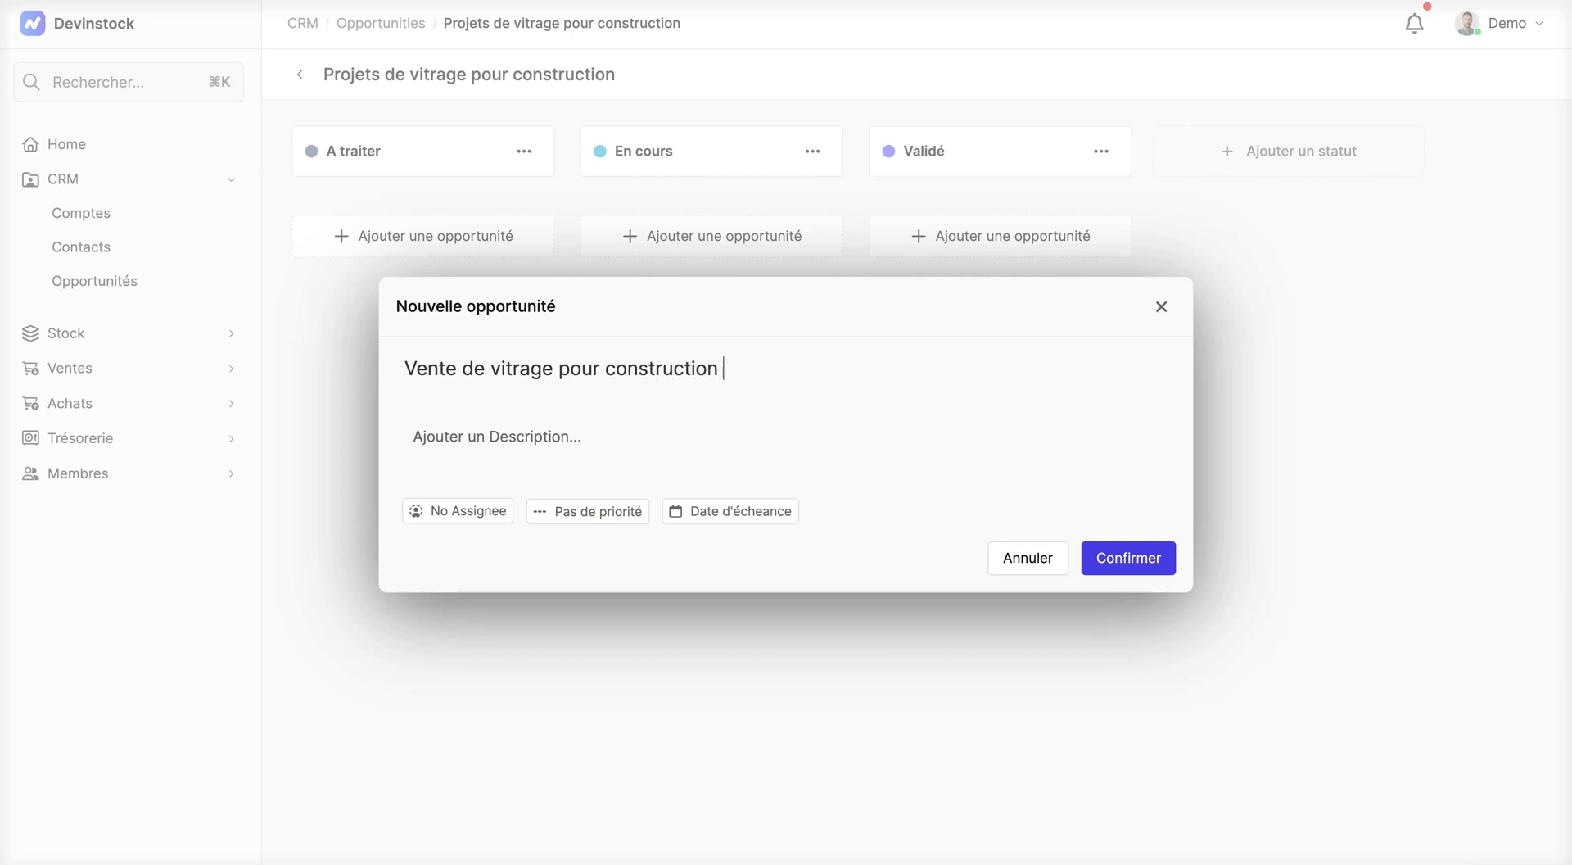
text(-)
text(> )
text(Rabat)
Step: Describe the new opportunity as "Projet de construction R+3, 25 chassis, les mesures à definir par la suite." and create it
click(459, 441)
text(Projet )
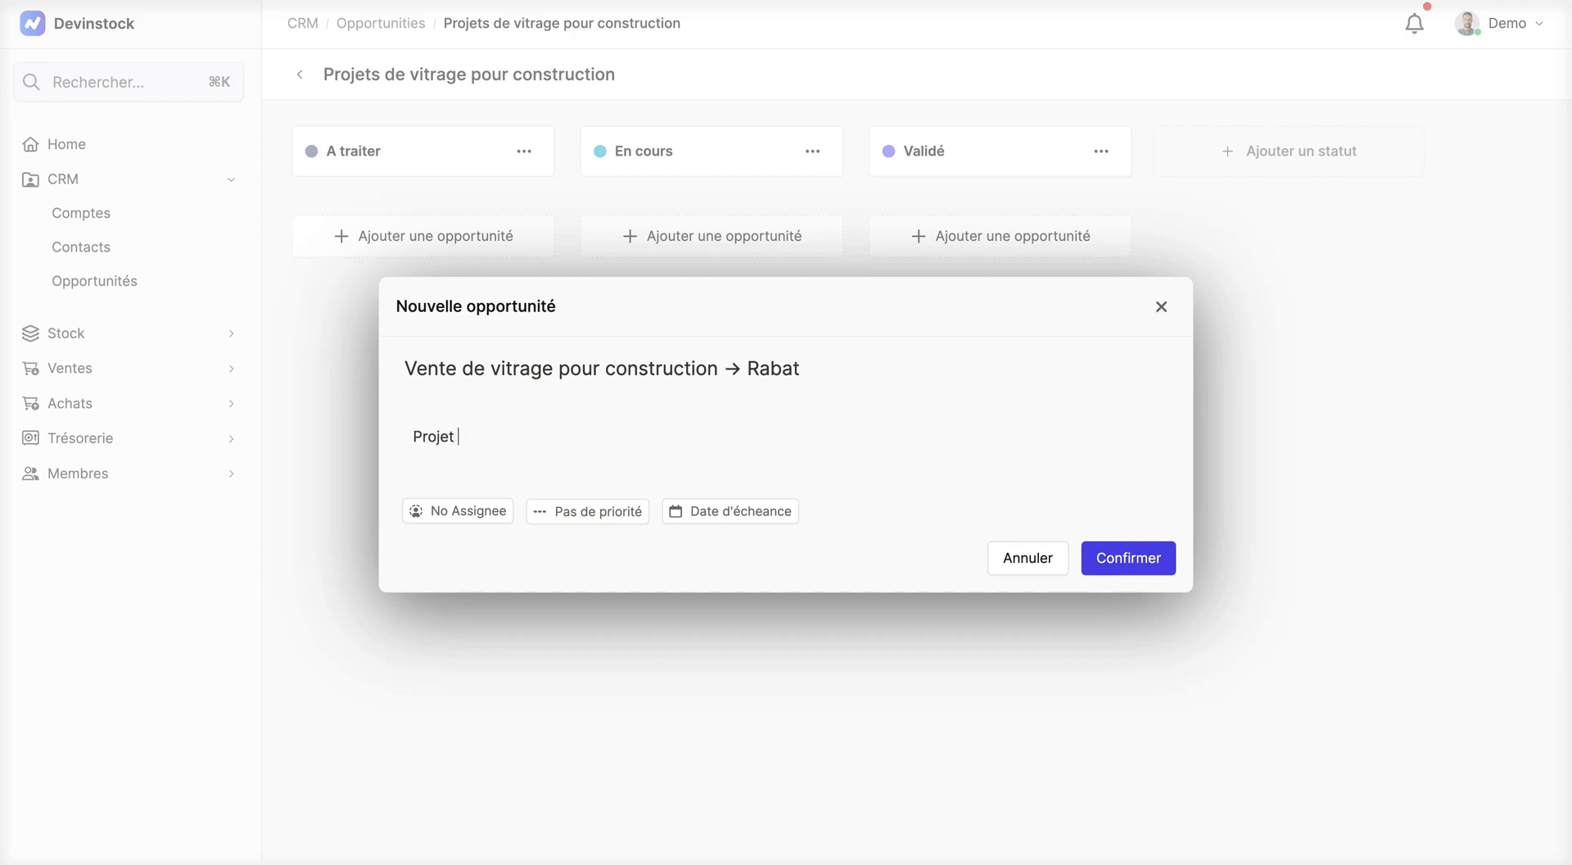
text(de construction R+3, 25)
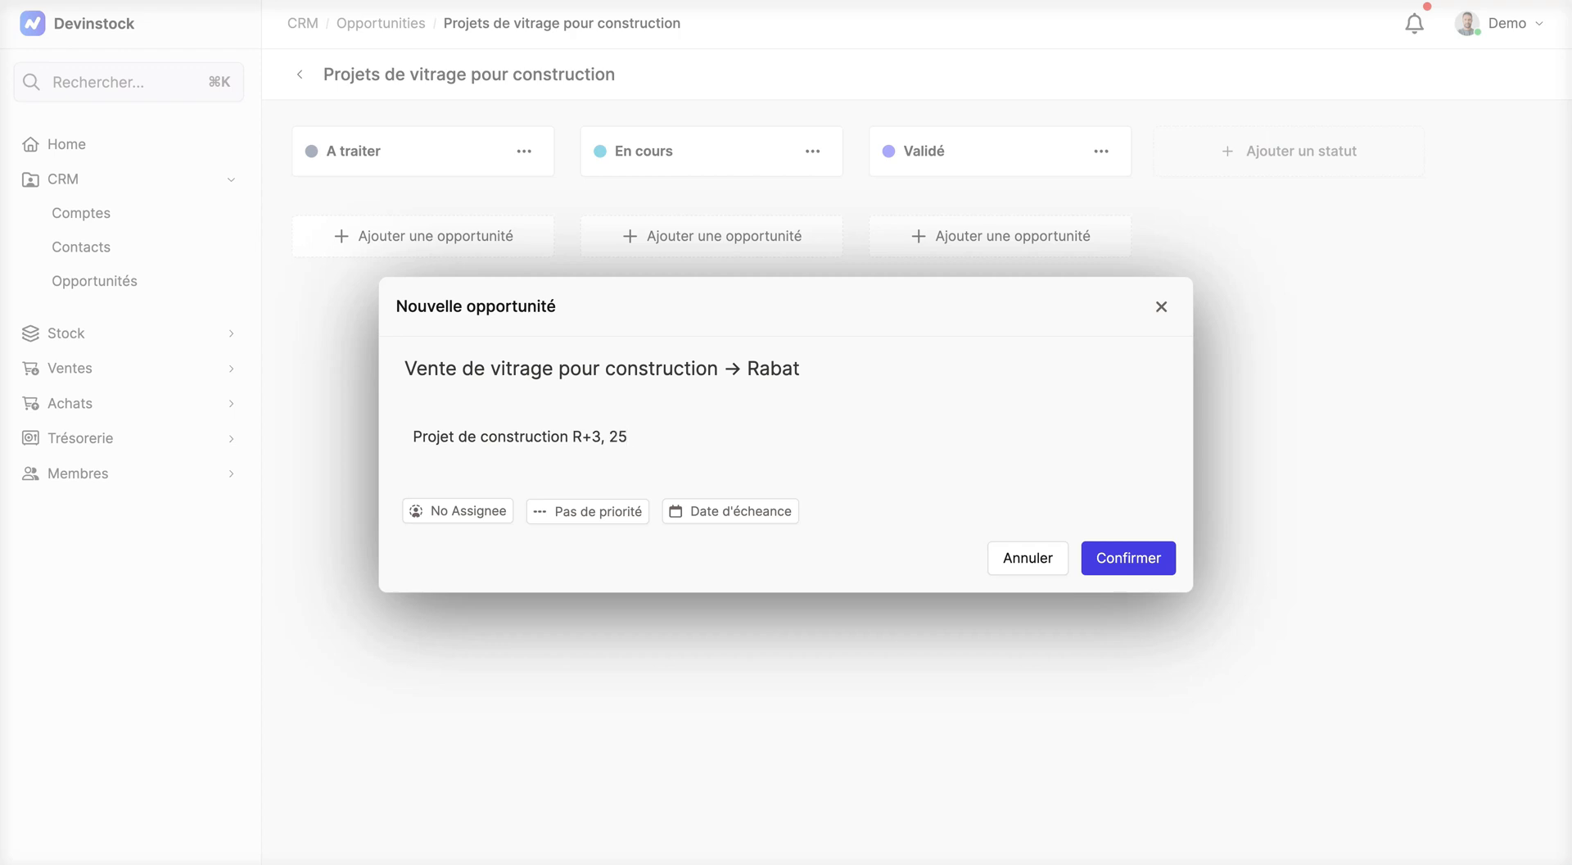
text( chassis, les mesures à)
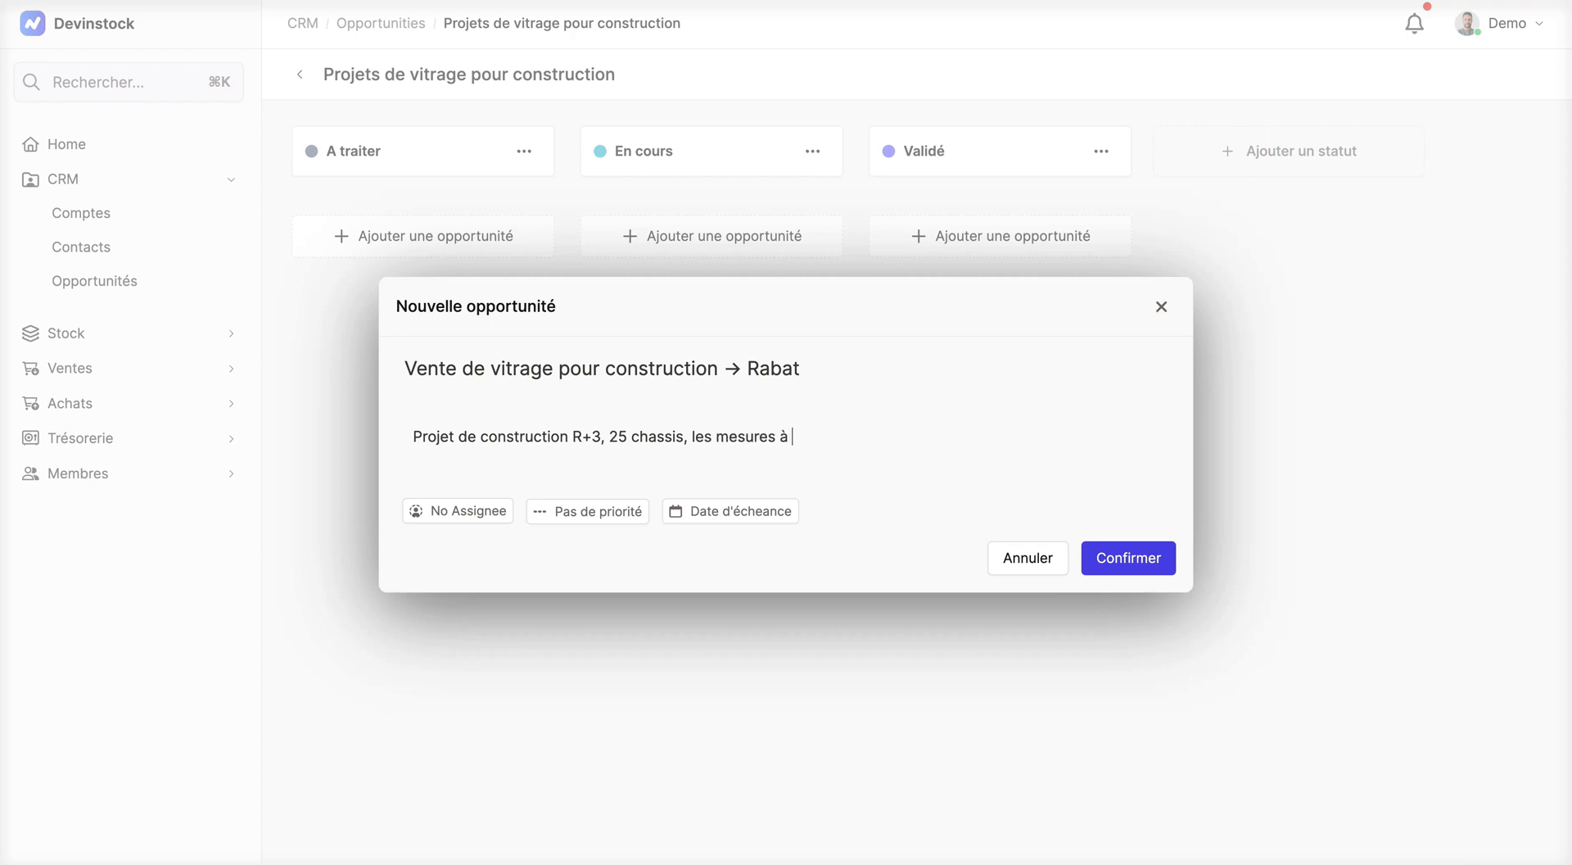
text( definir par la suite.)
click(1132, 561)
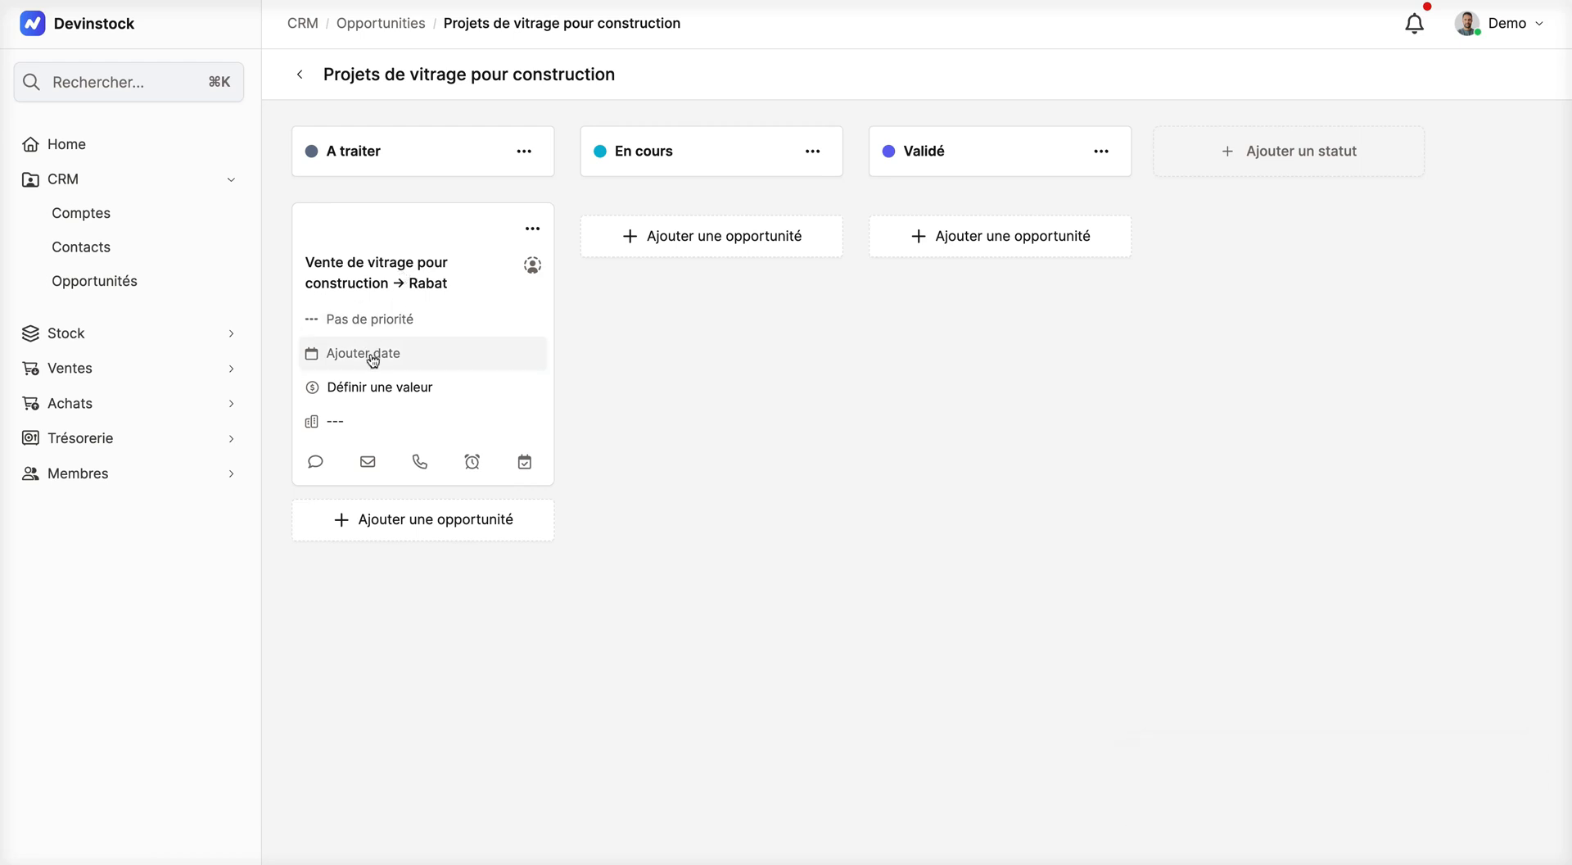
Step: On the Rabat opportunity card, set the priority to Élevé and the due date to 24 novembre 2023
click(374, 324)
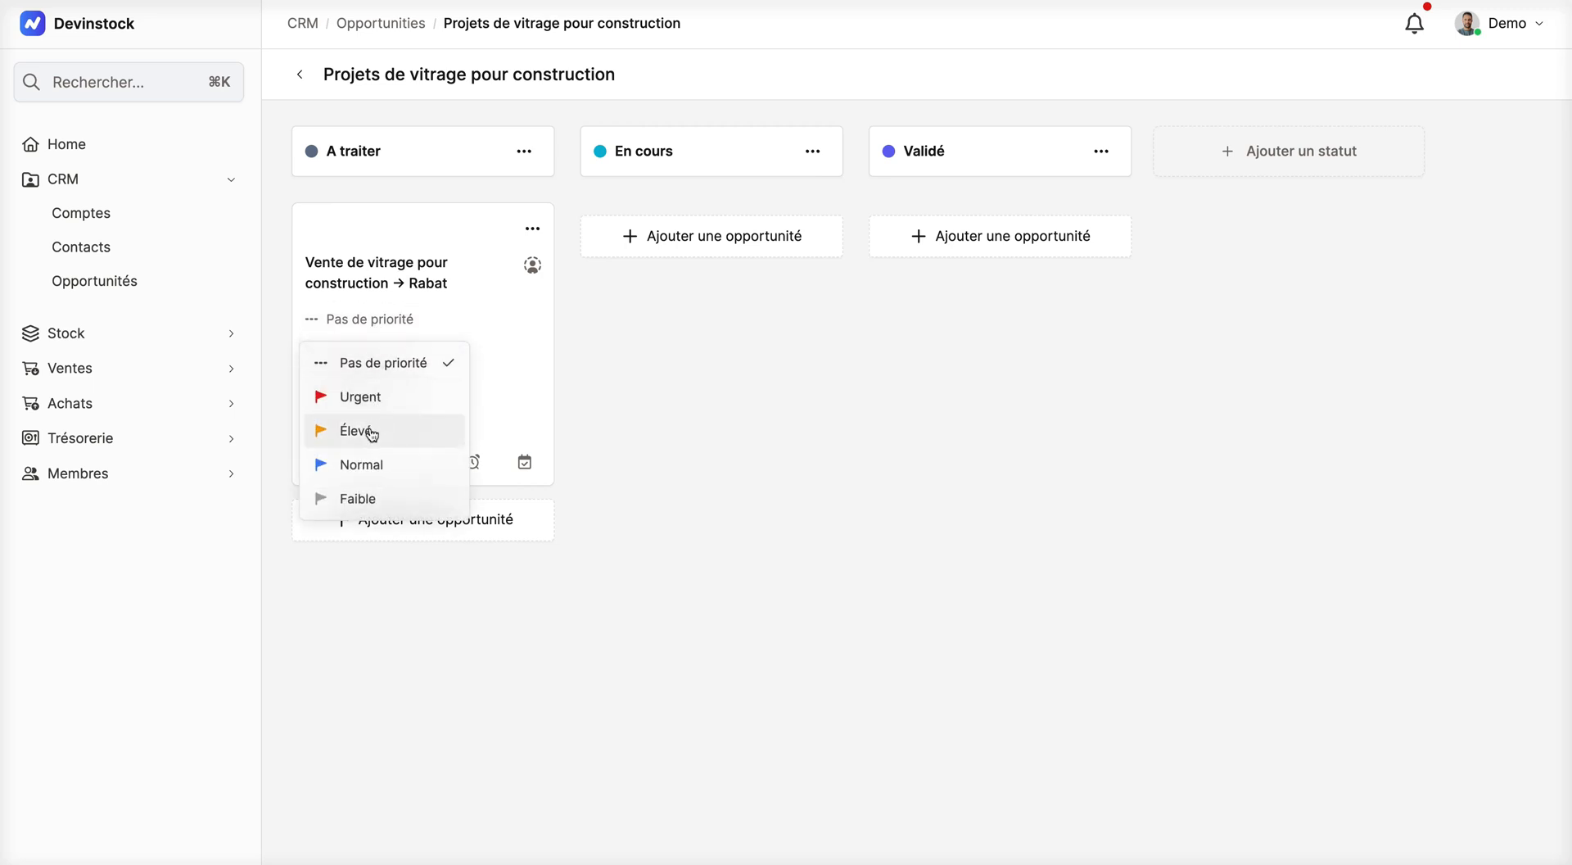
click(372, 434)
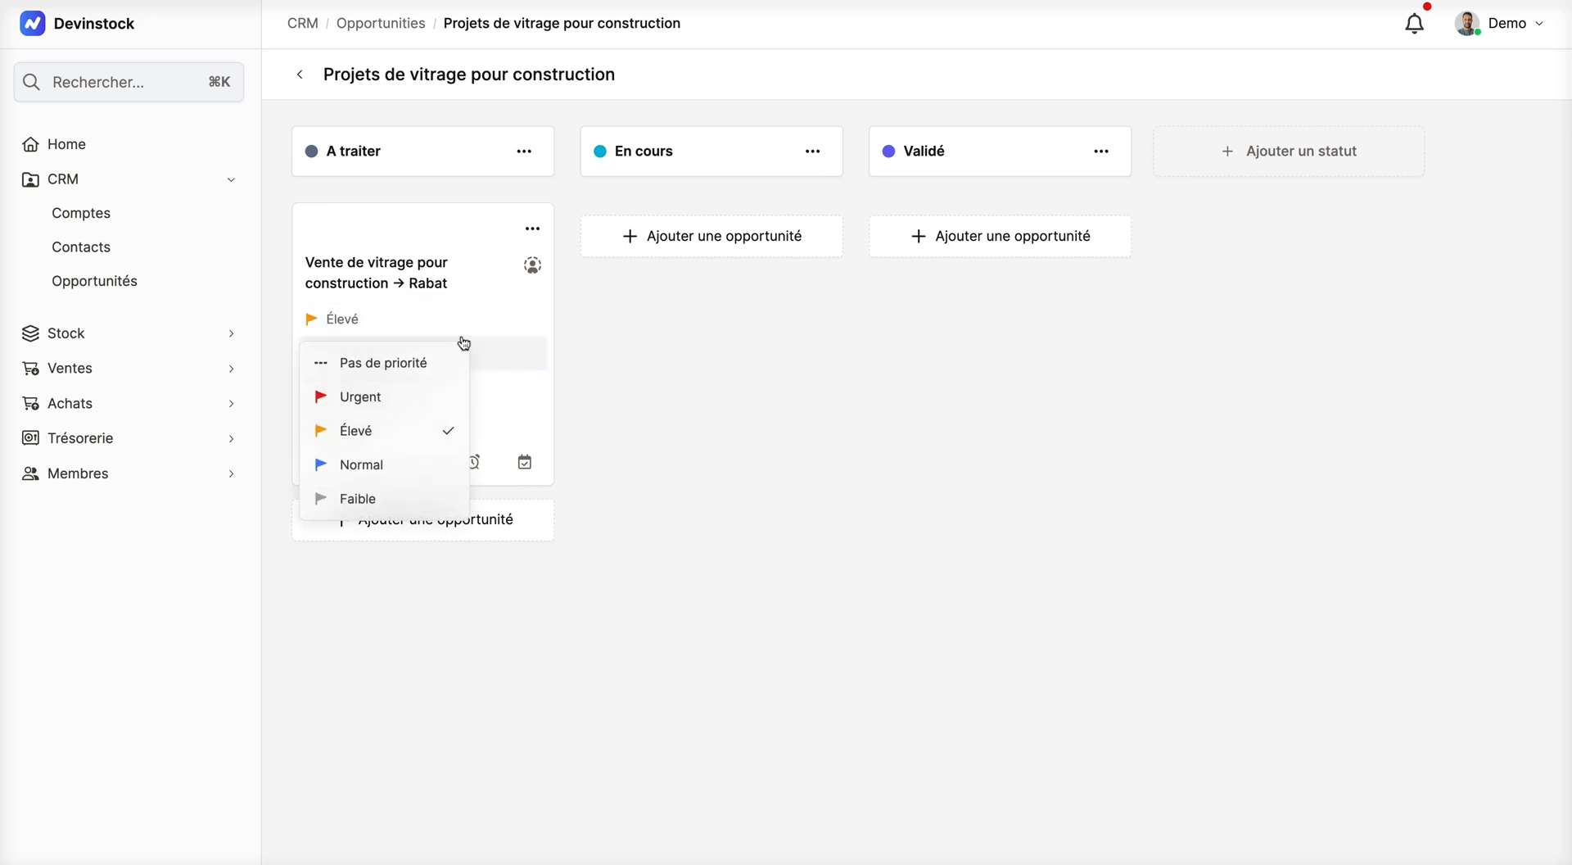
click(497, 354)
click(498, 355)
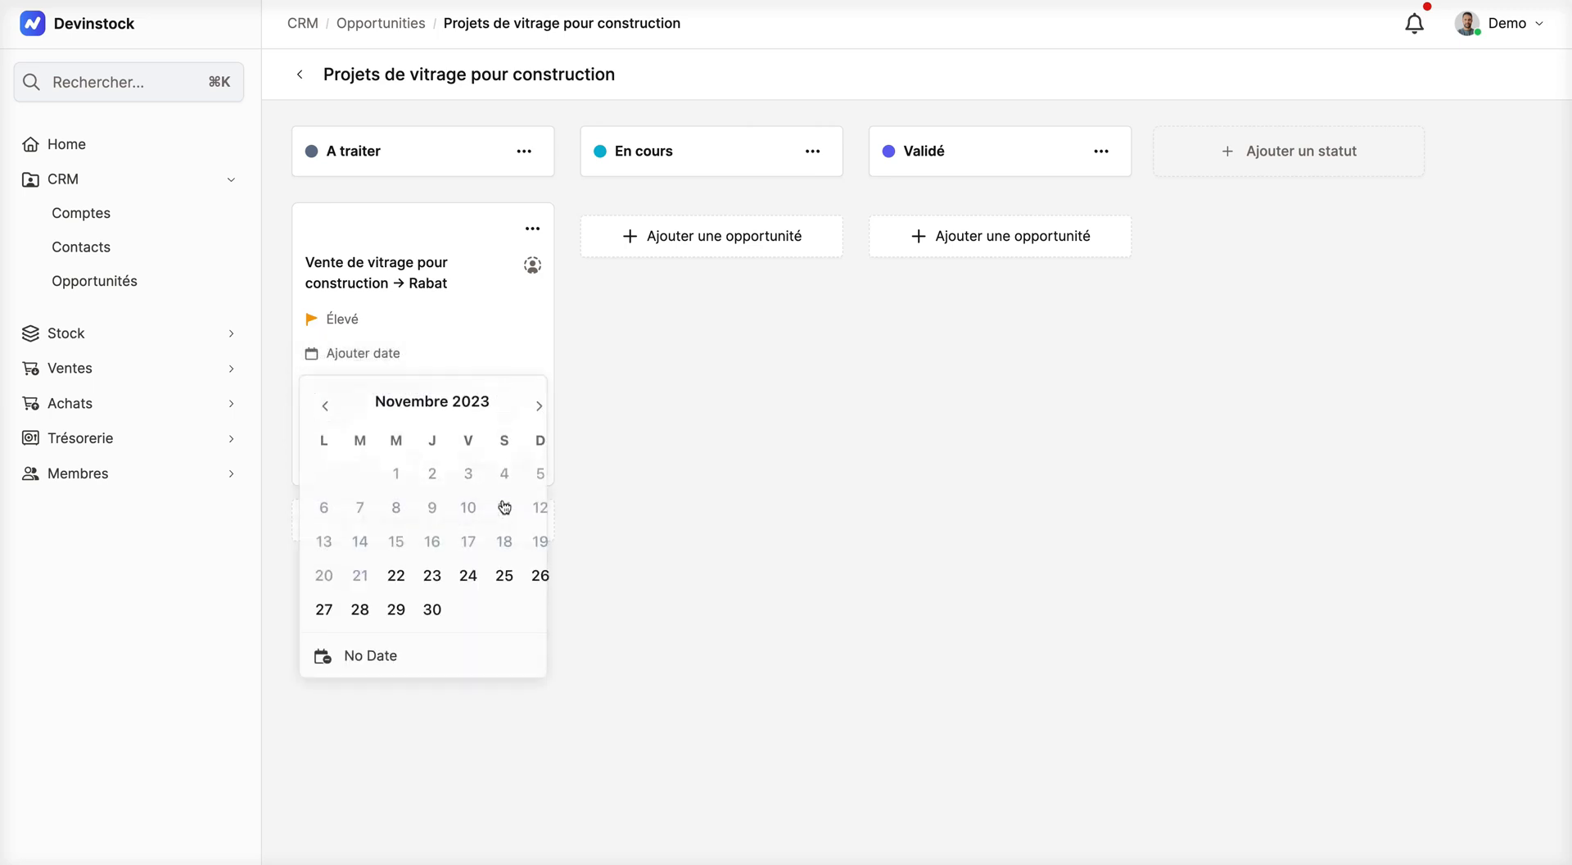
click(477, 573)
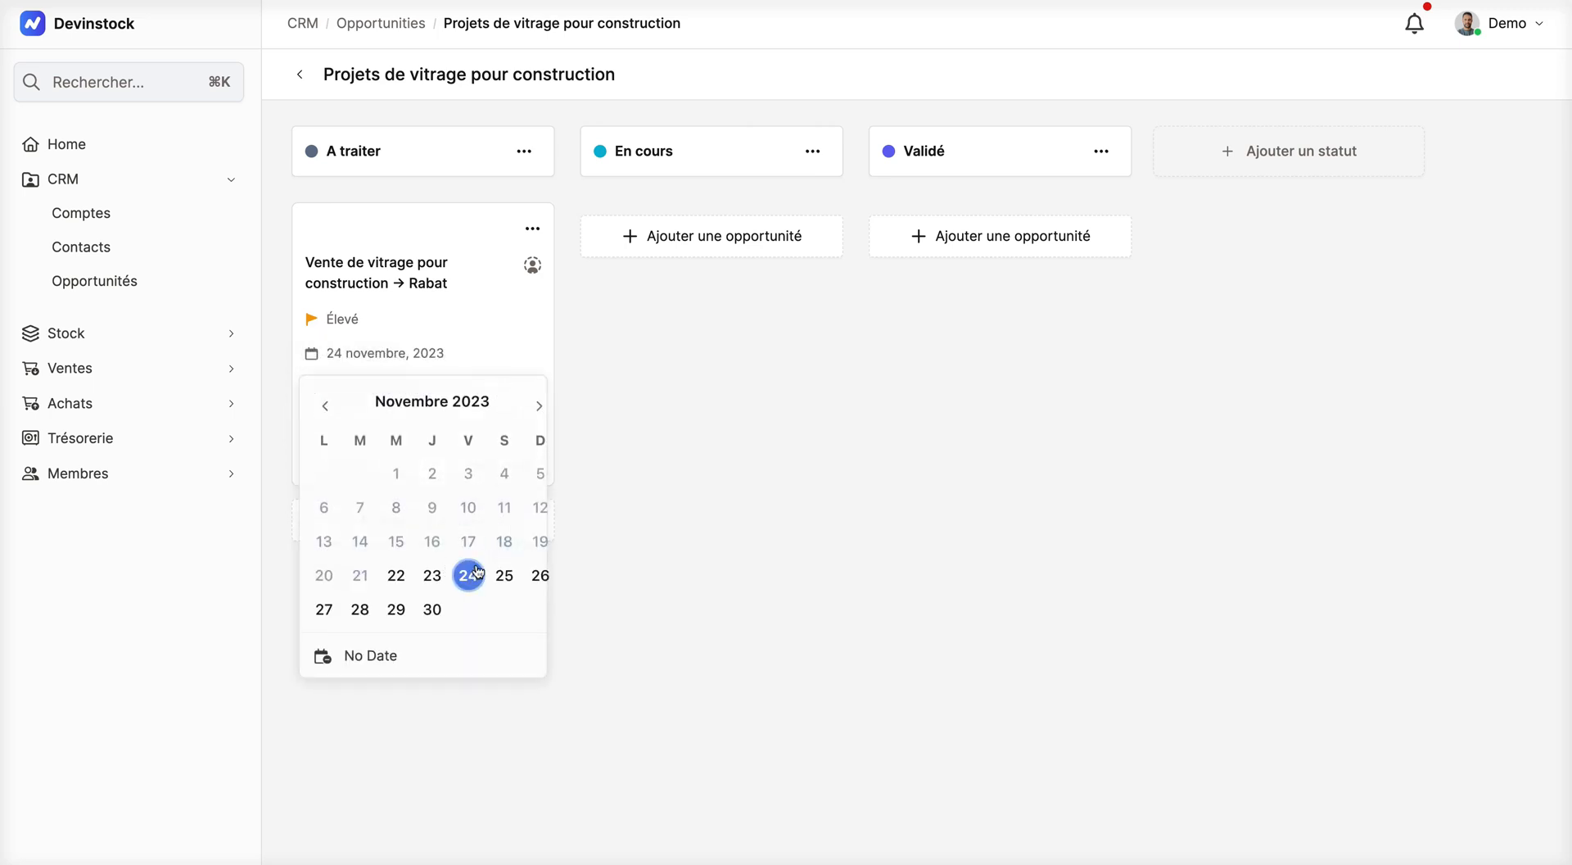
click(458, 229)
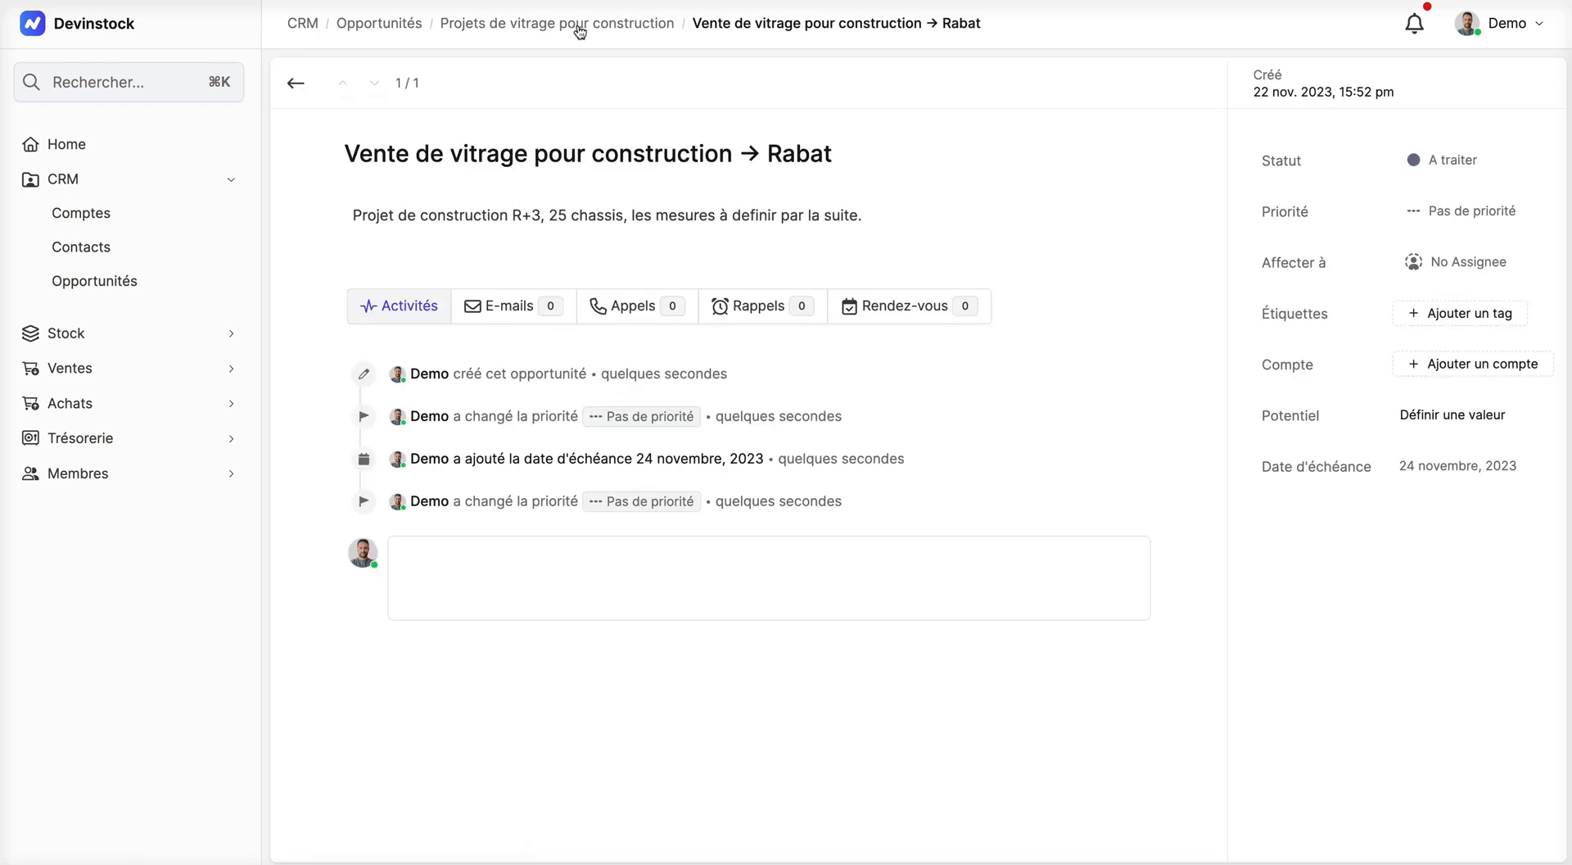
click(579, 24)
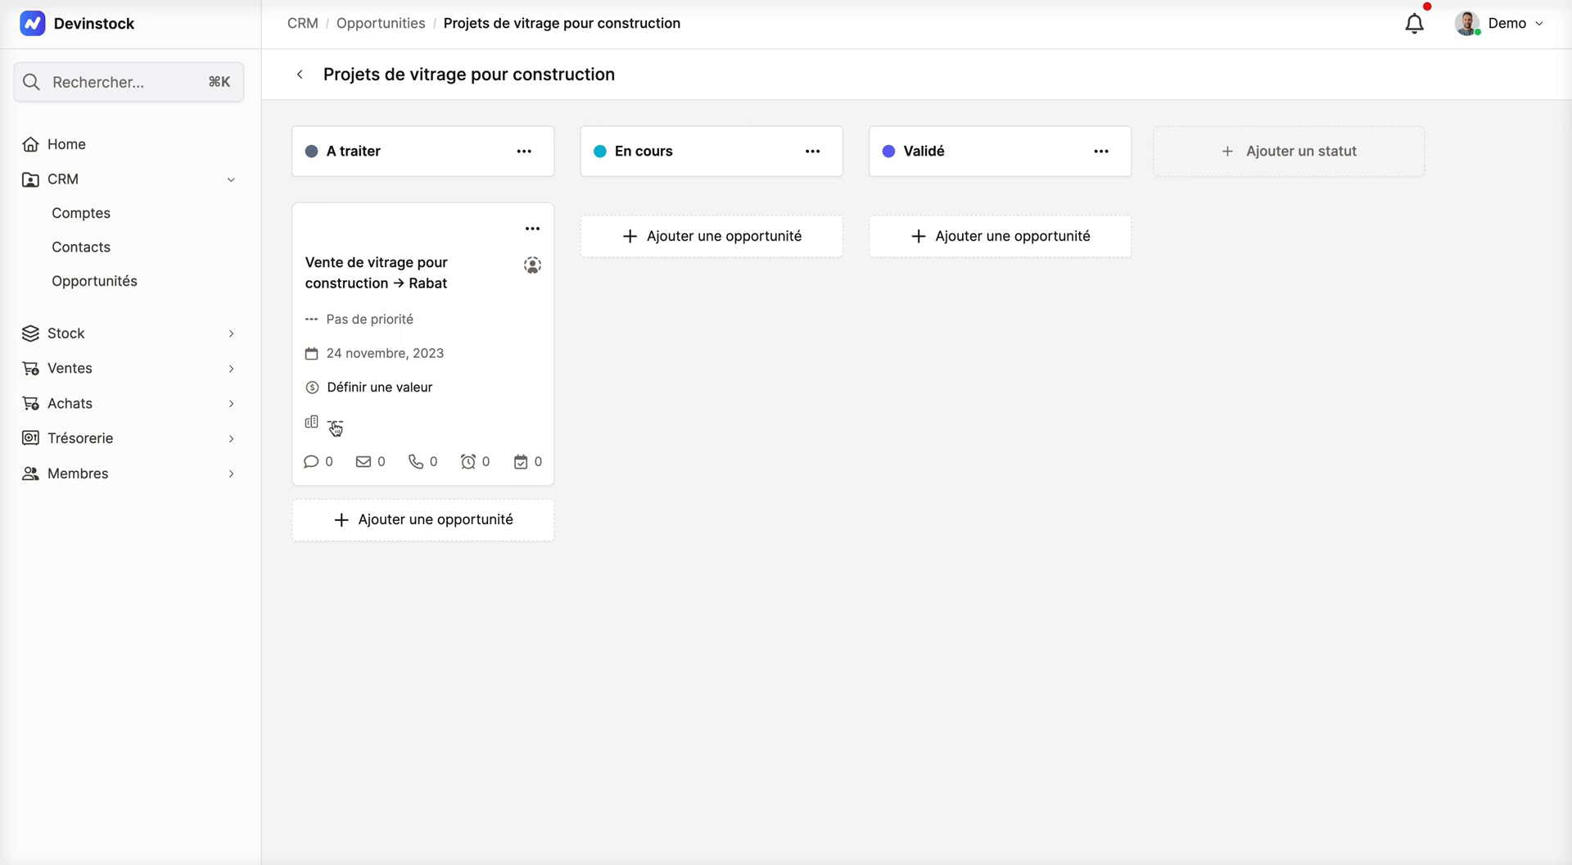
Step: Assign the Rabat opportunity to the last team member listed
click(532, 265)
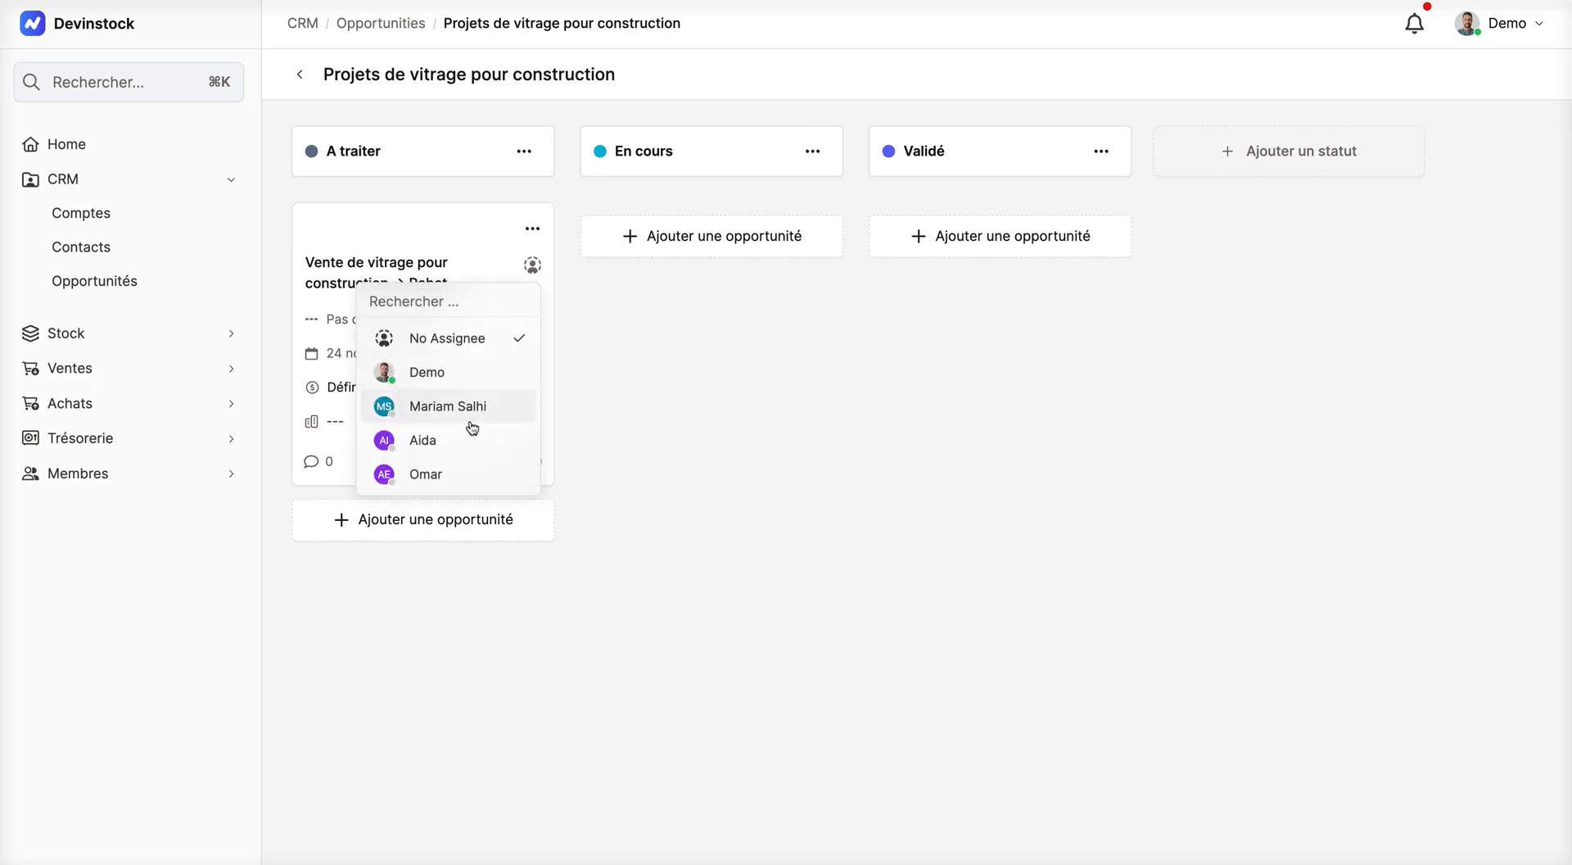
click(459, 477)
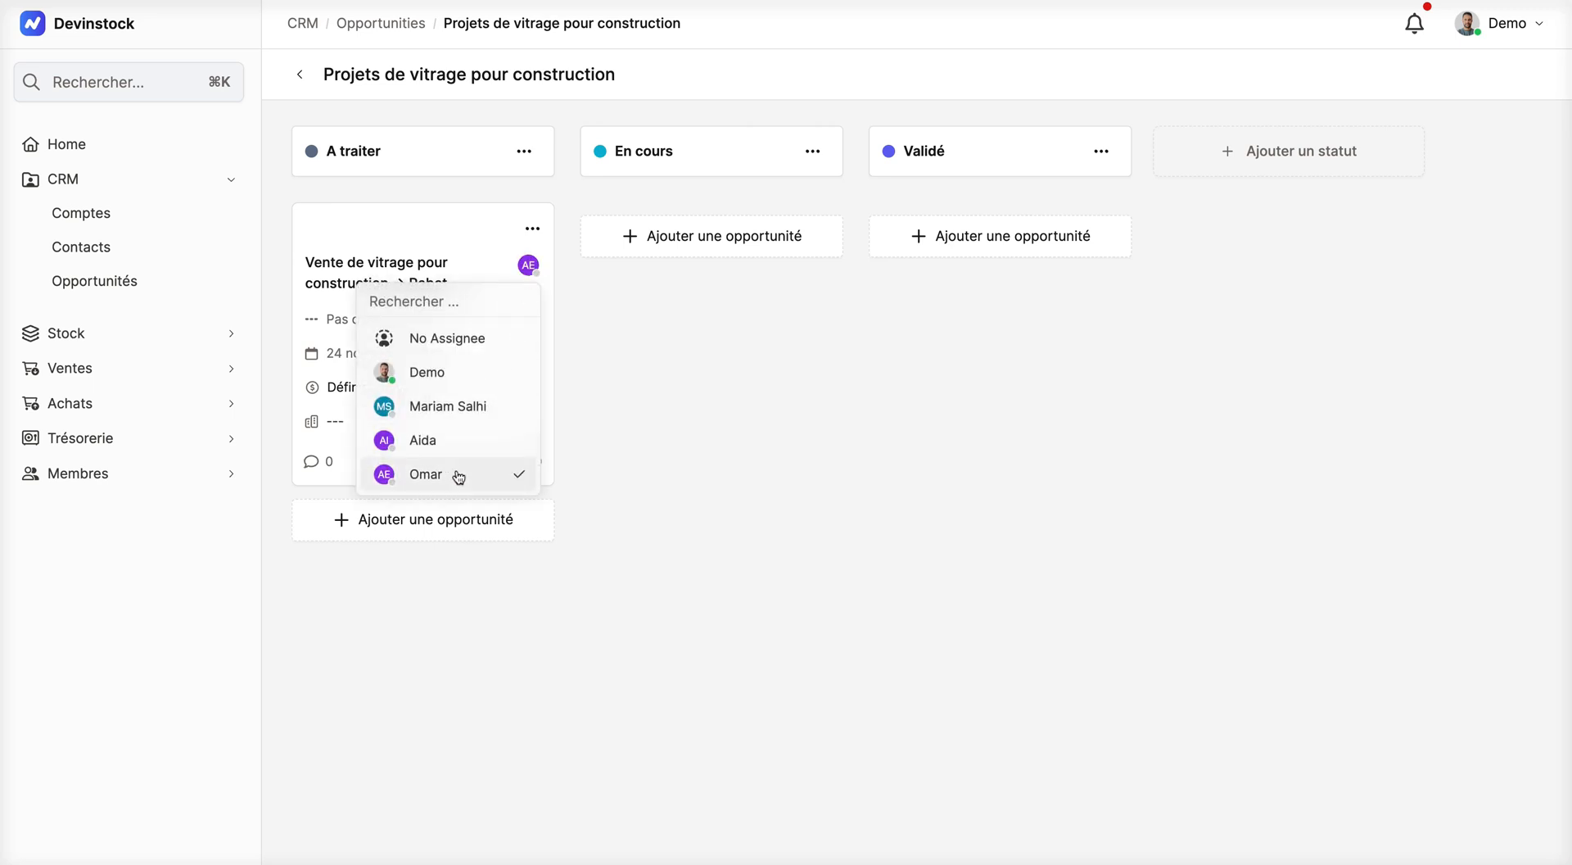
click(675, 412)
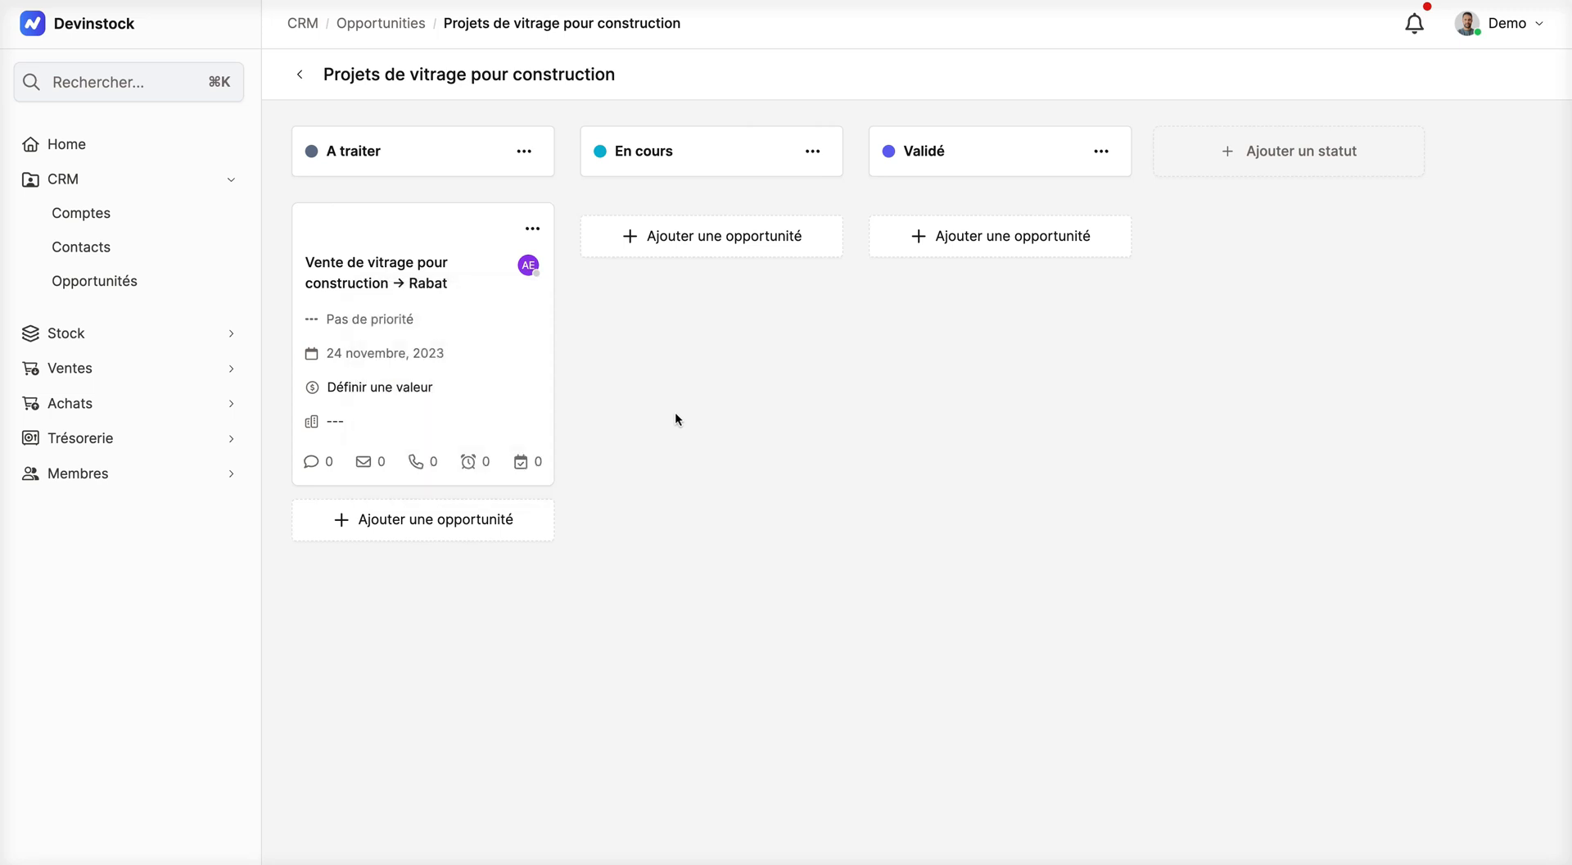
Step: Open the Rabat opportunity's details and set its priority to Élevé
click(437, 265)
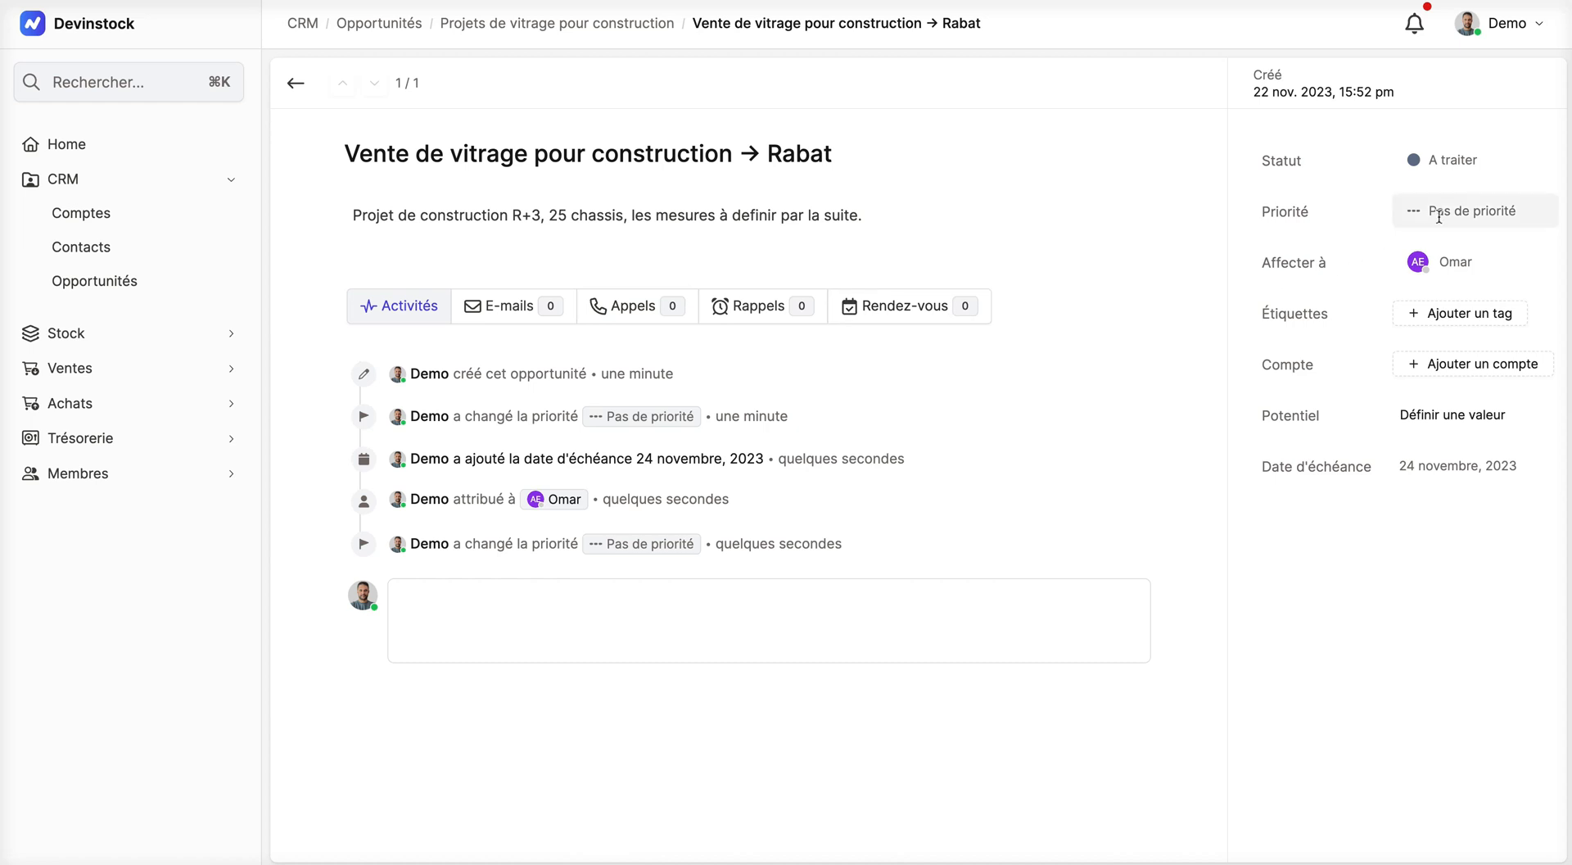
click(1440, 213)
click(1440, 319)
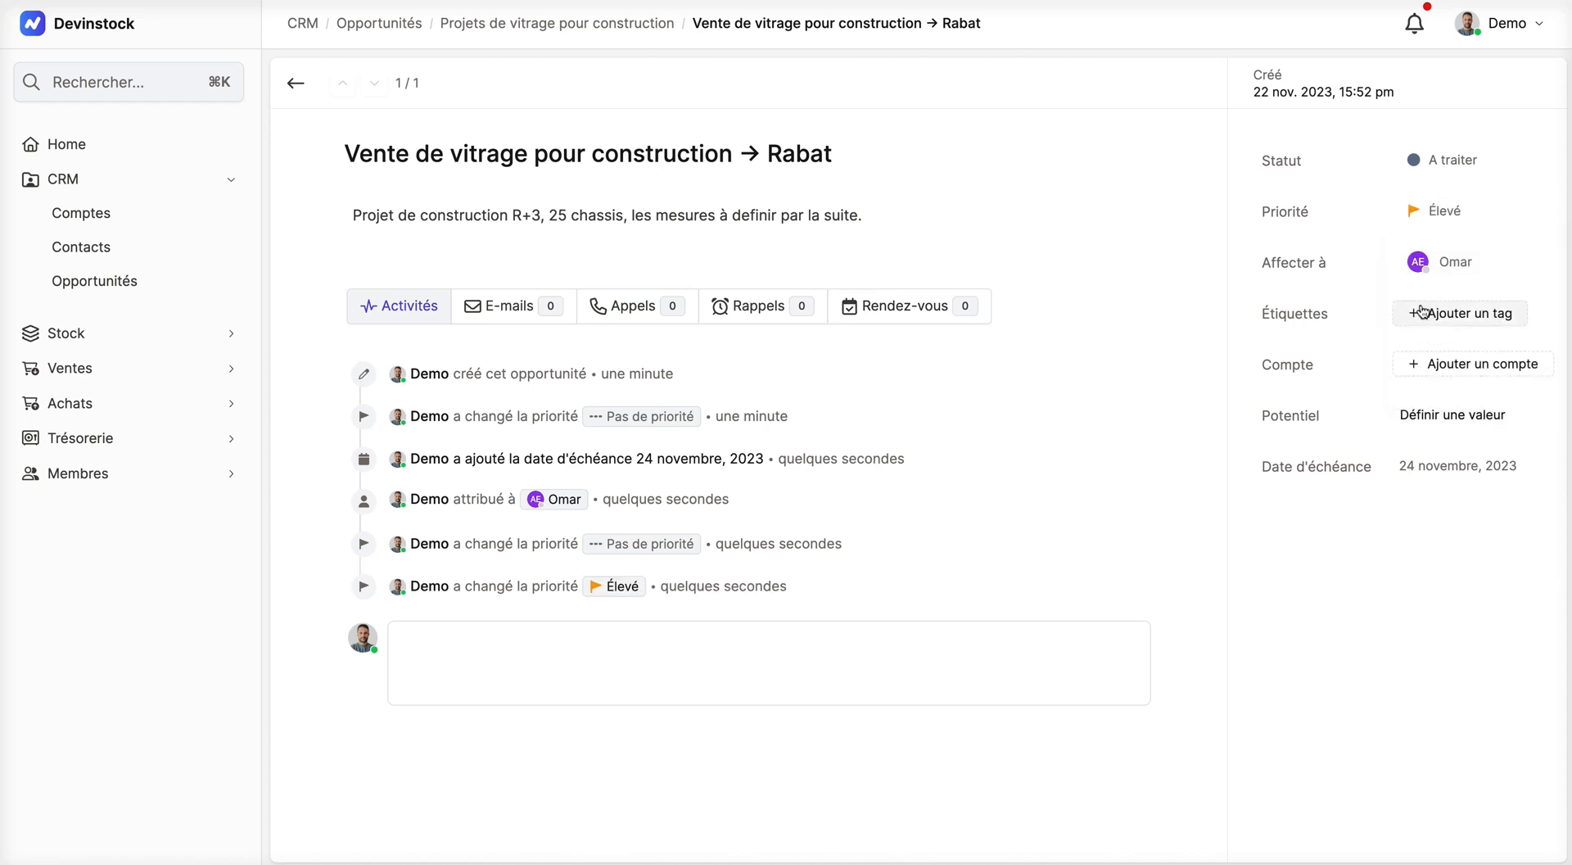
Step: Add the existing "Particulier" tag to the opportunity
click(1449, 320)
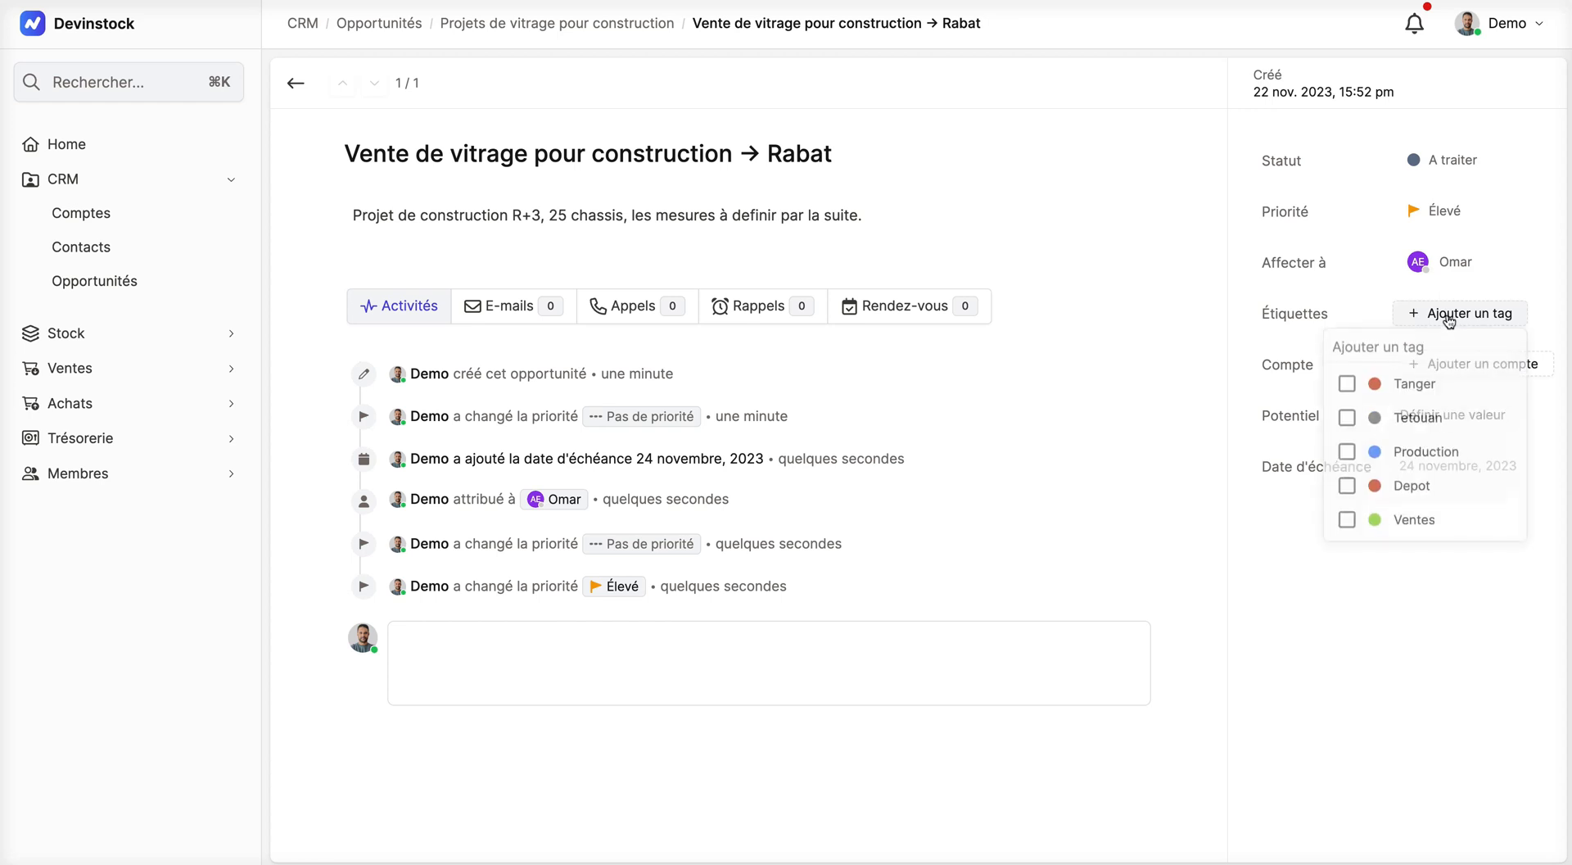
scroll(1443, 421, down, 2)
scroll(1443, 421, down, 5)
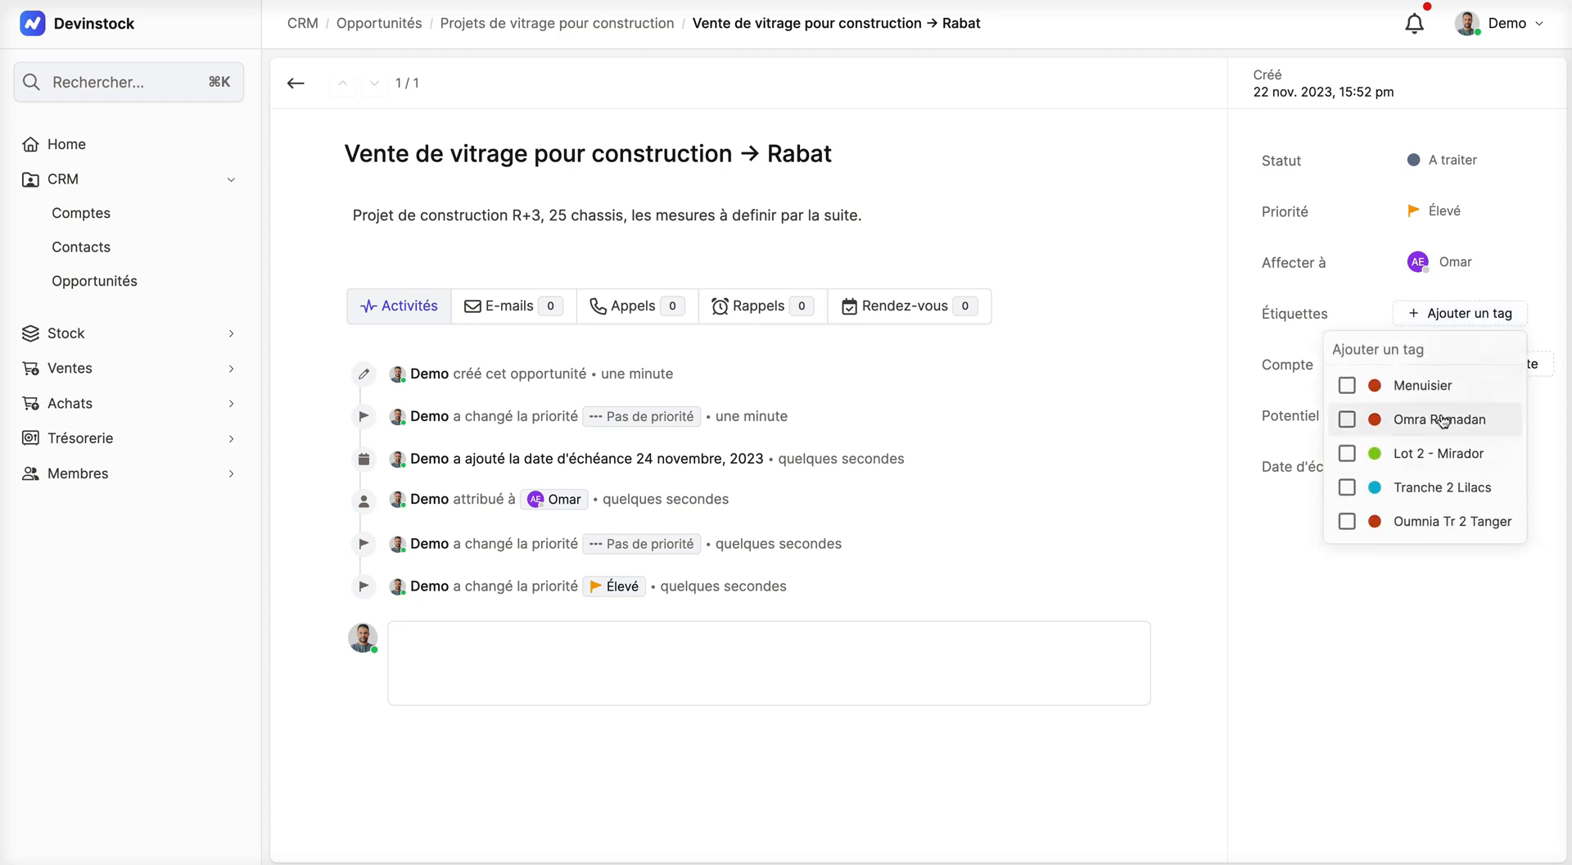
scroll(1443, 422, down, 1)
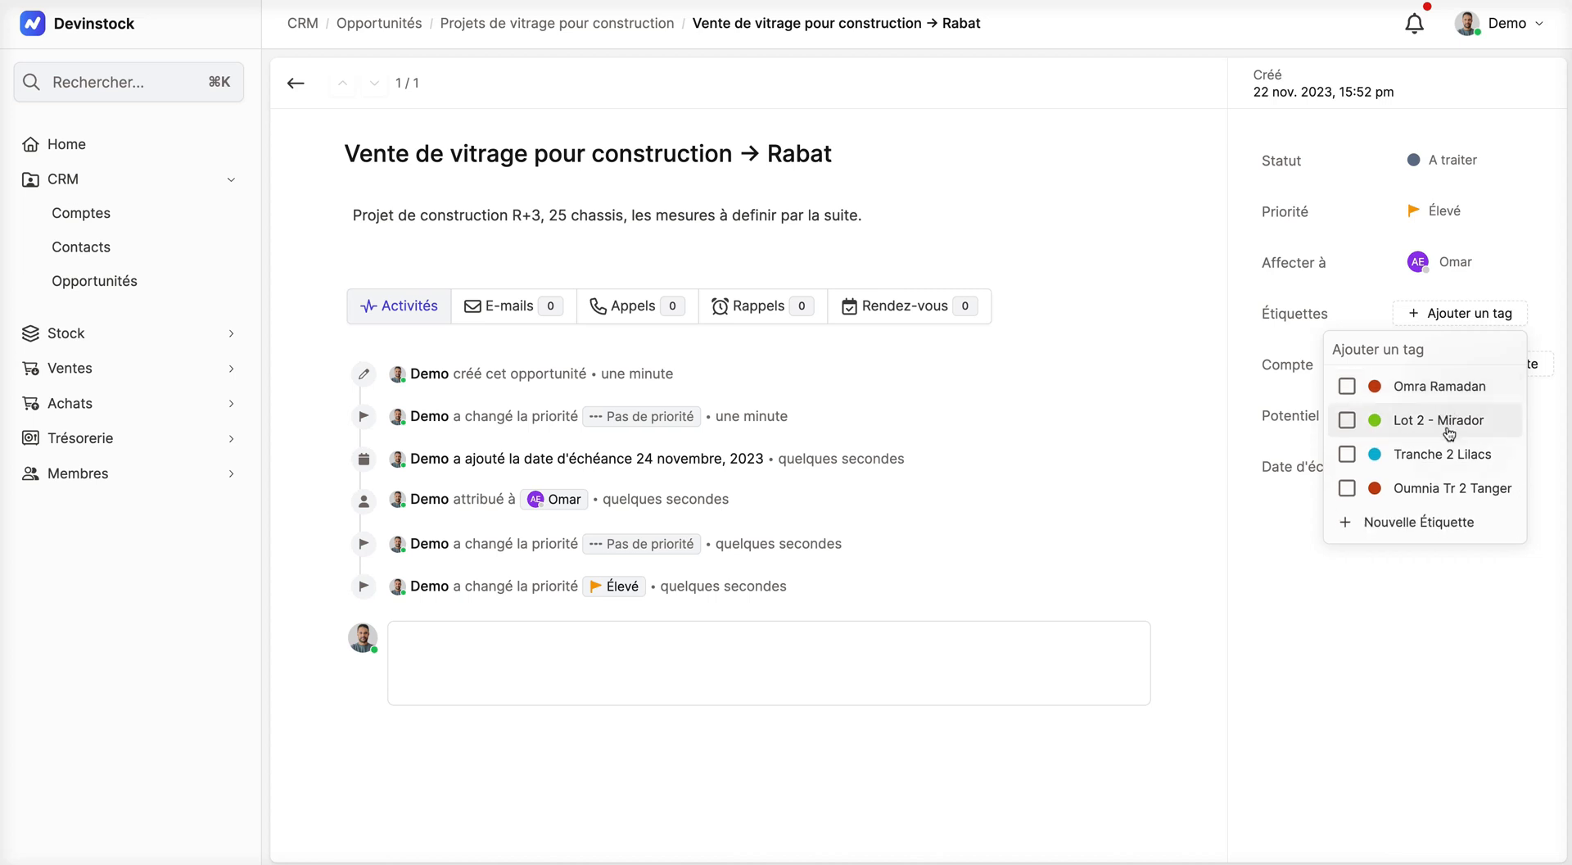
scroll(1448, 431, up, 4)
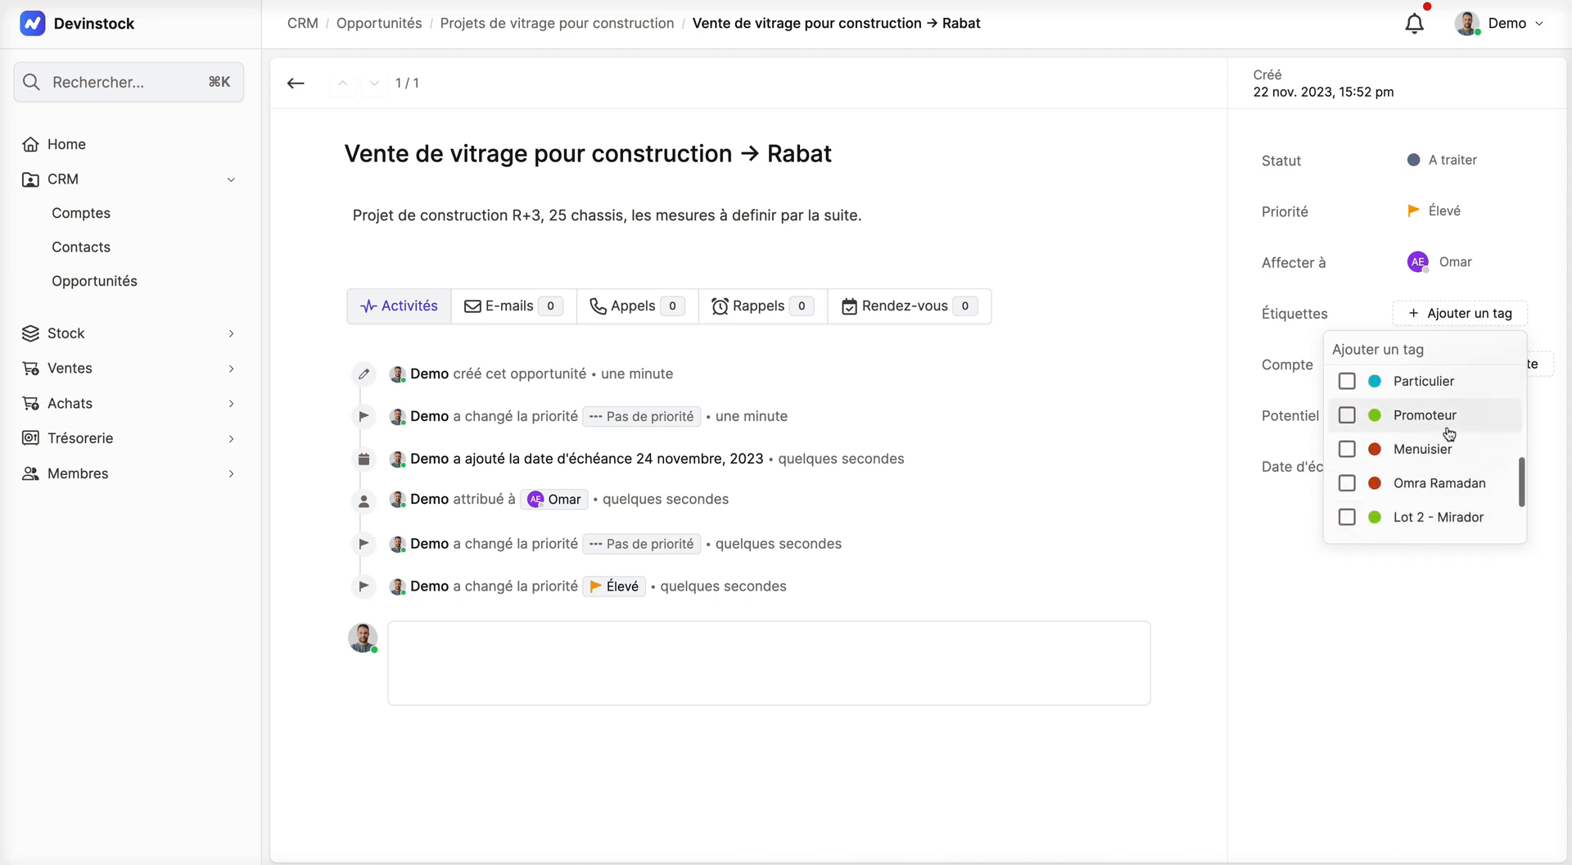
click(1435, 423)
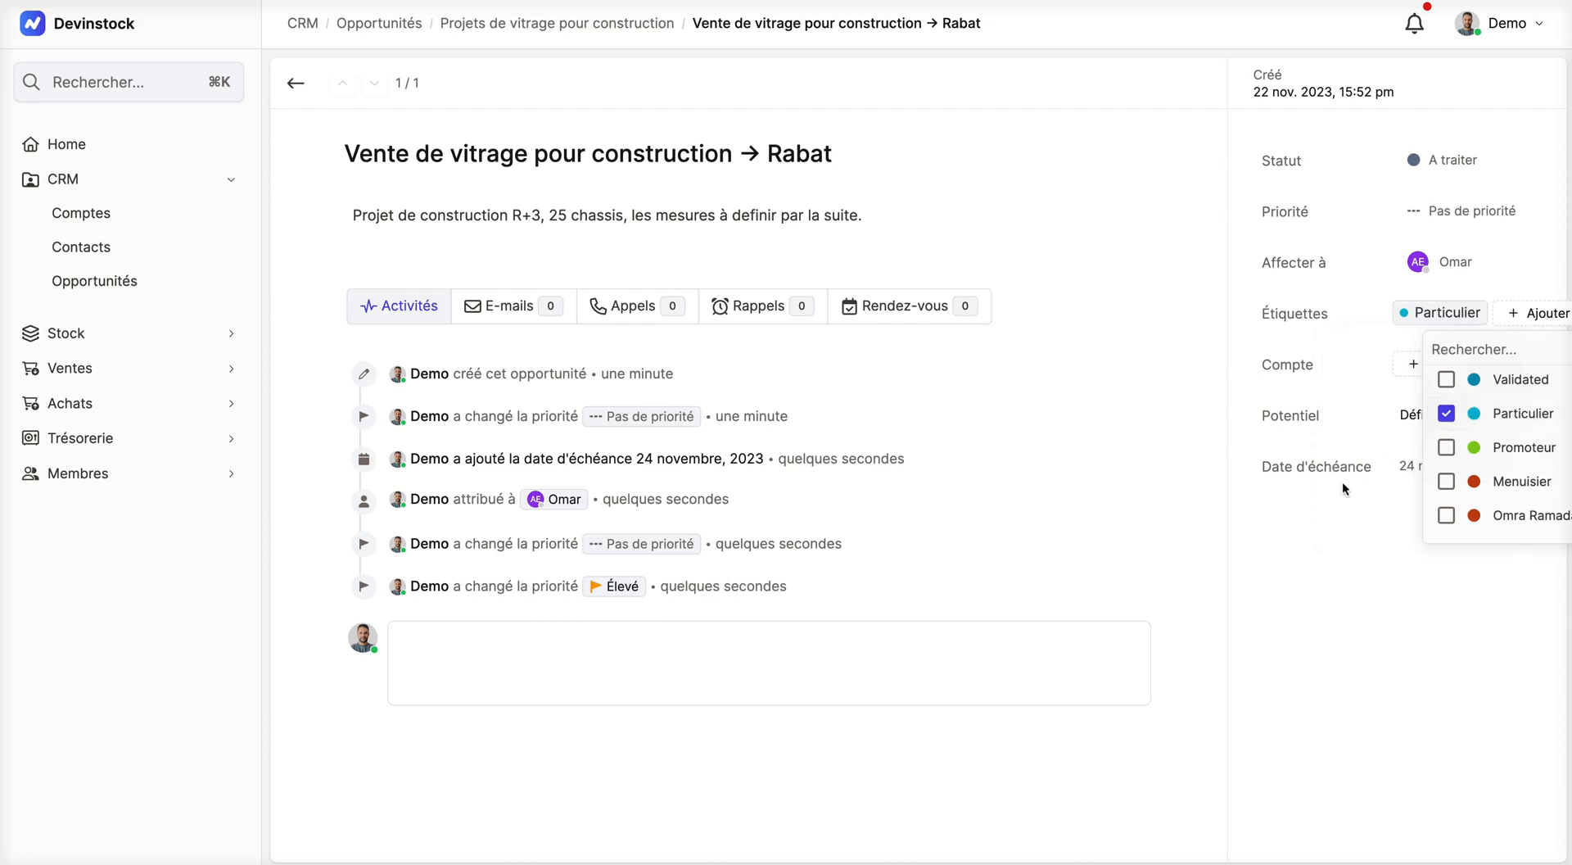
click(1317, 518)
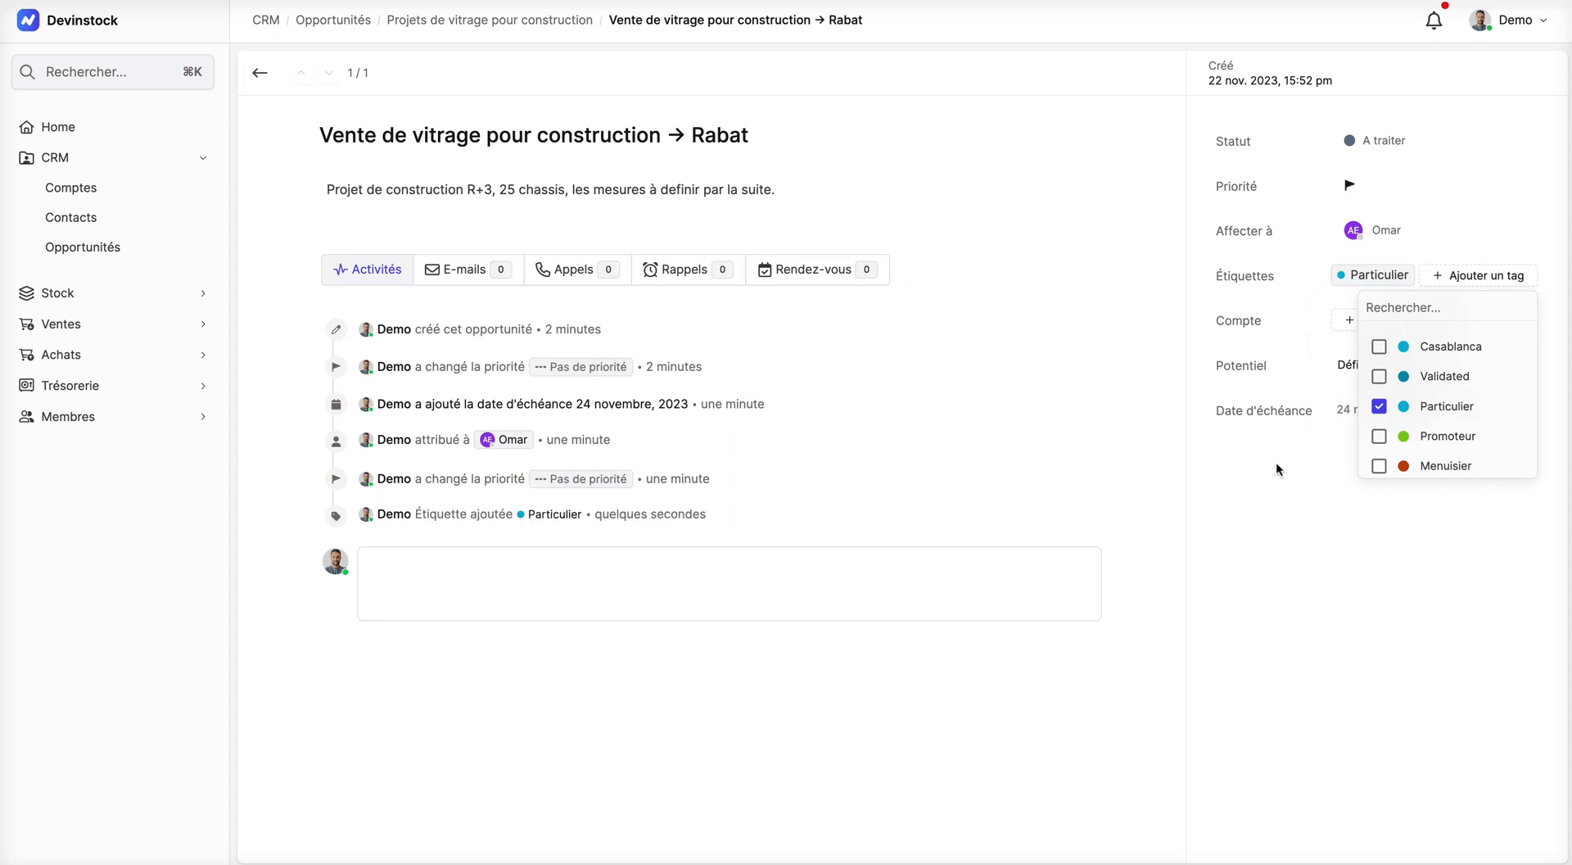
click(1276, 462)
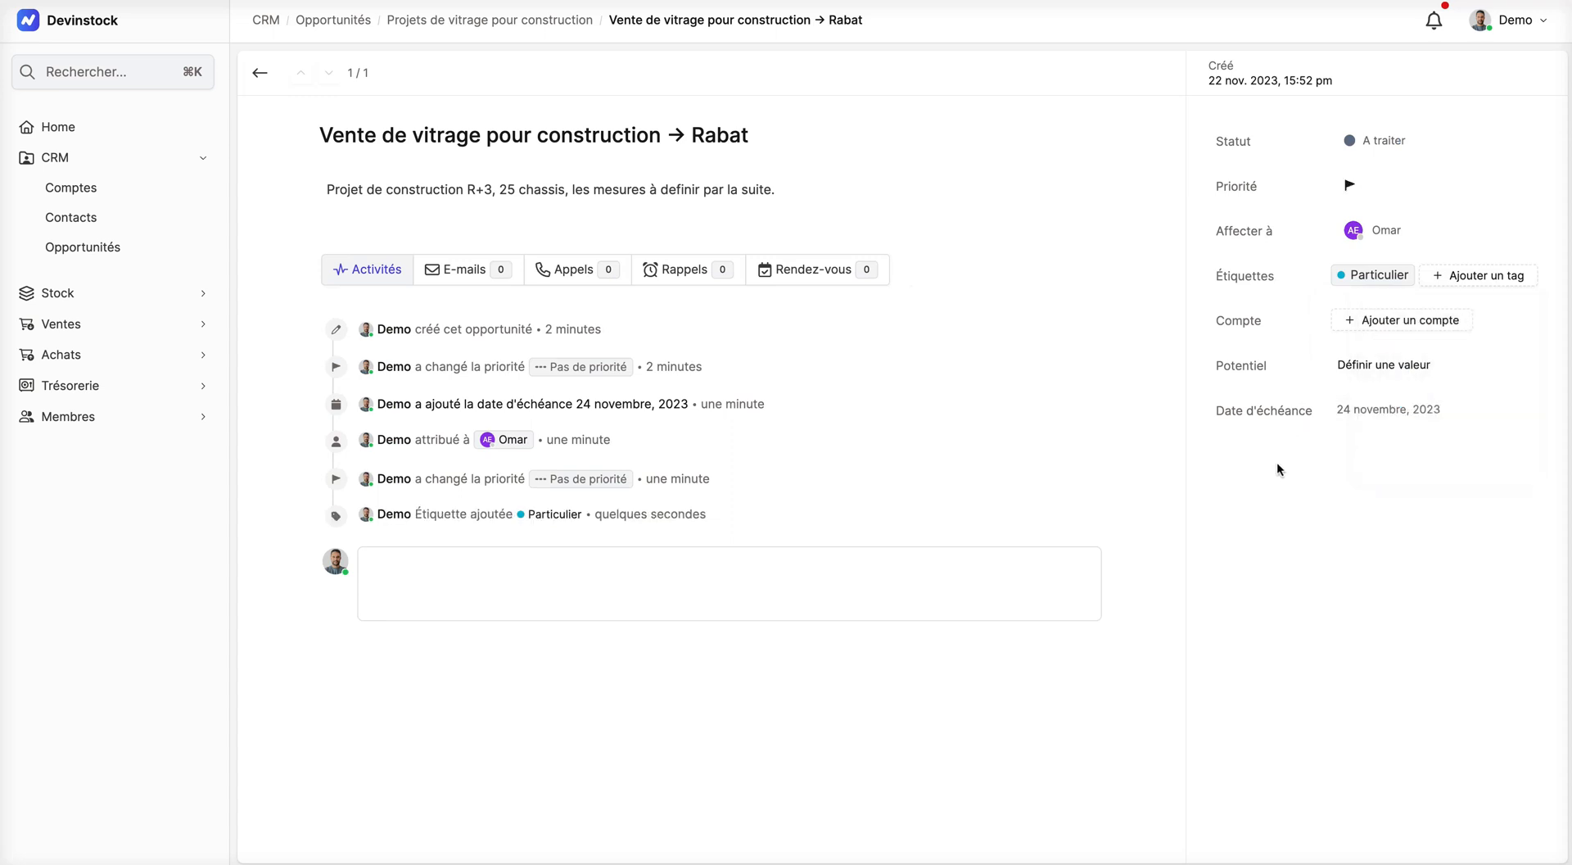
Step: Create a new account for the opportunity by entering the customer's full name, leaving the logo, e-mail and mobile empty
click(1415, 324)
click(1432, 390)
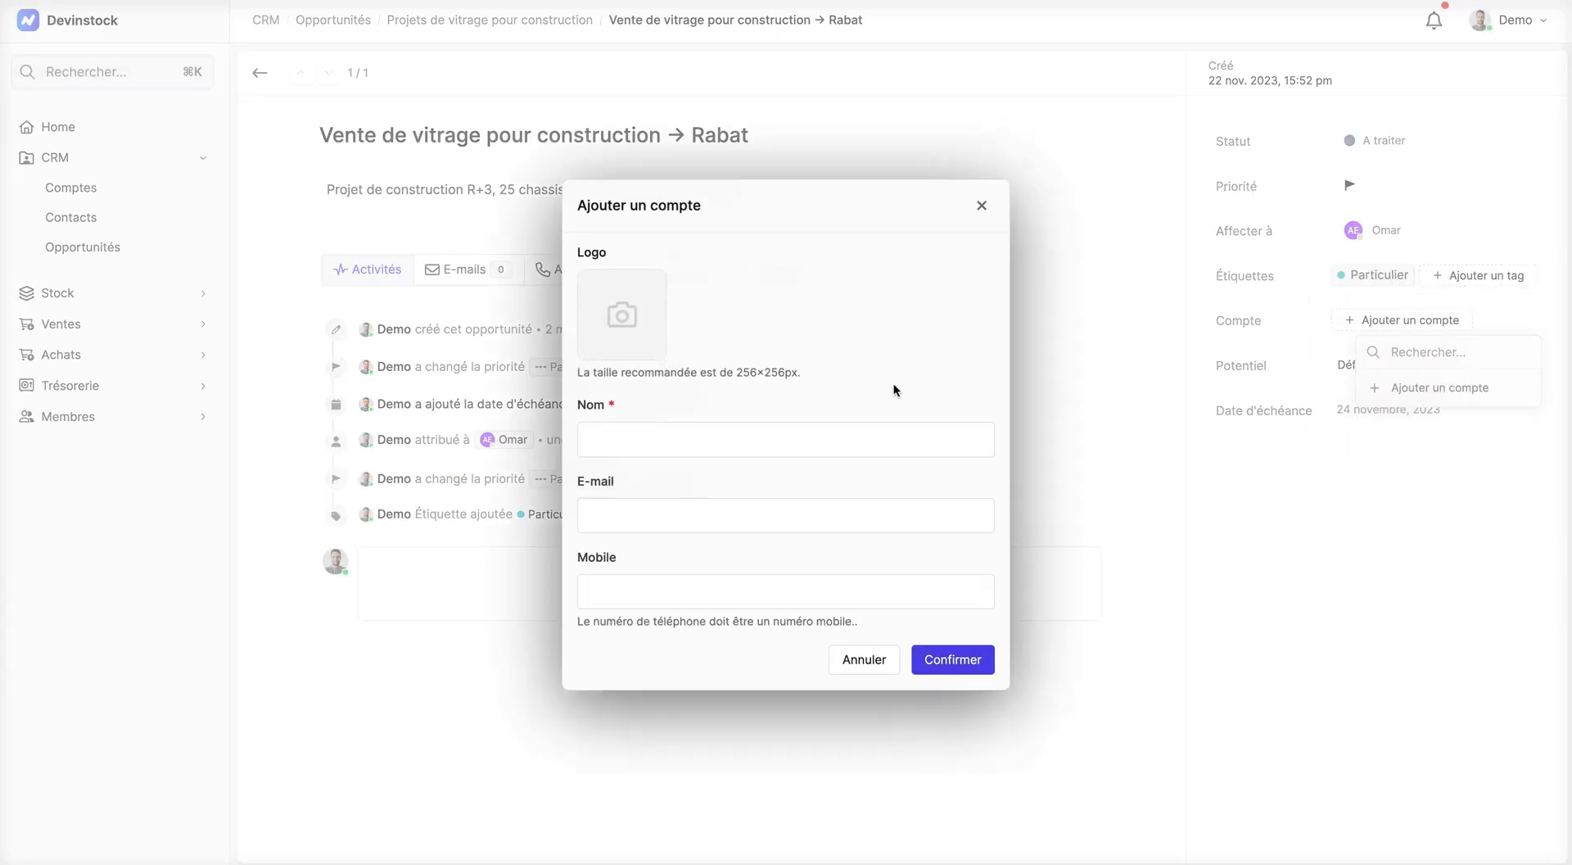
click(808, 433)
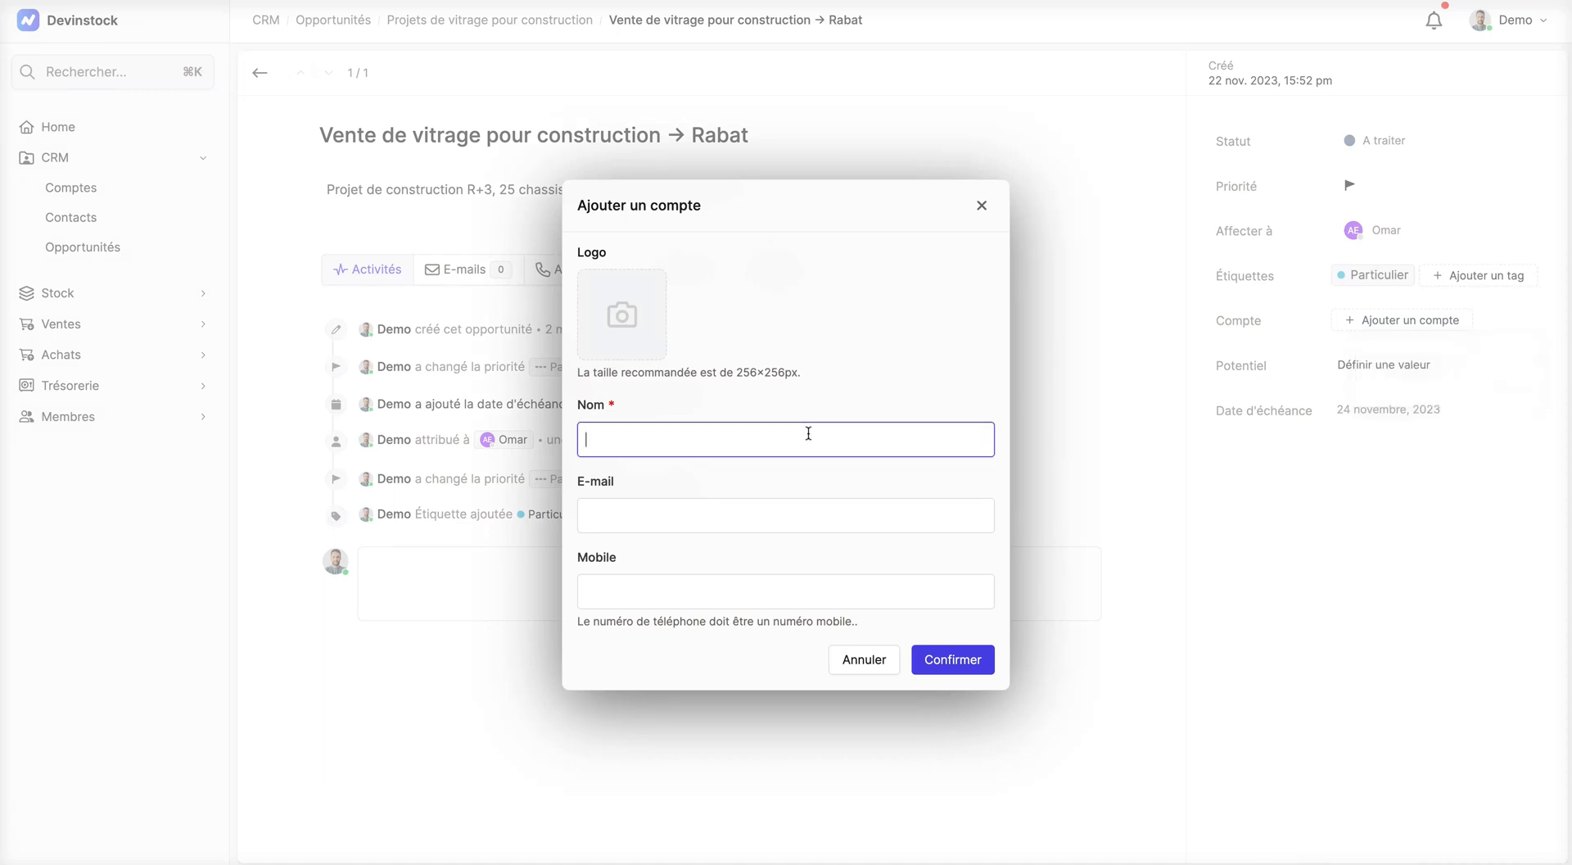
click(950, 662)
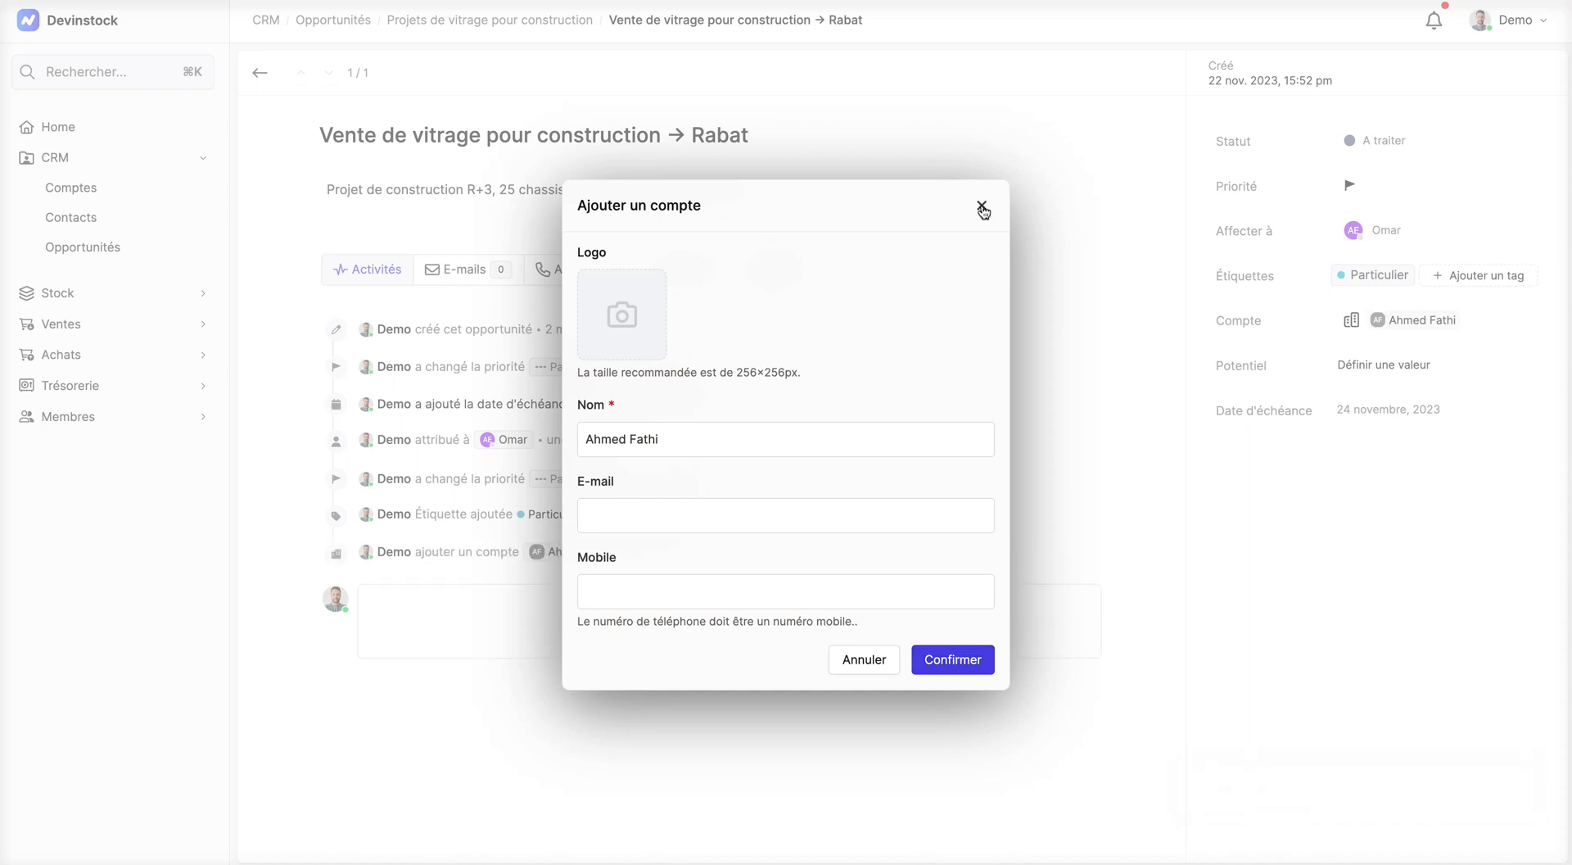
click(983, 209)
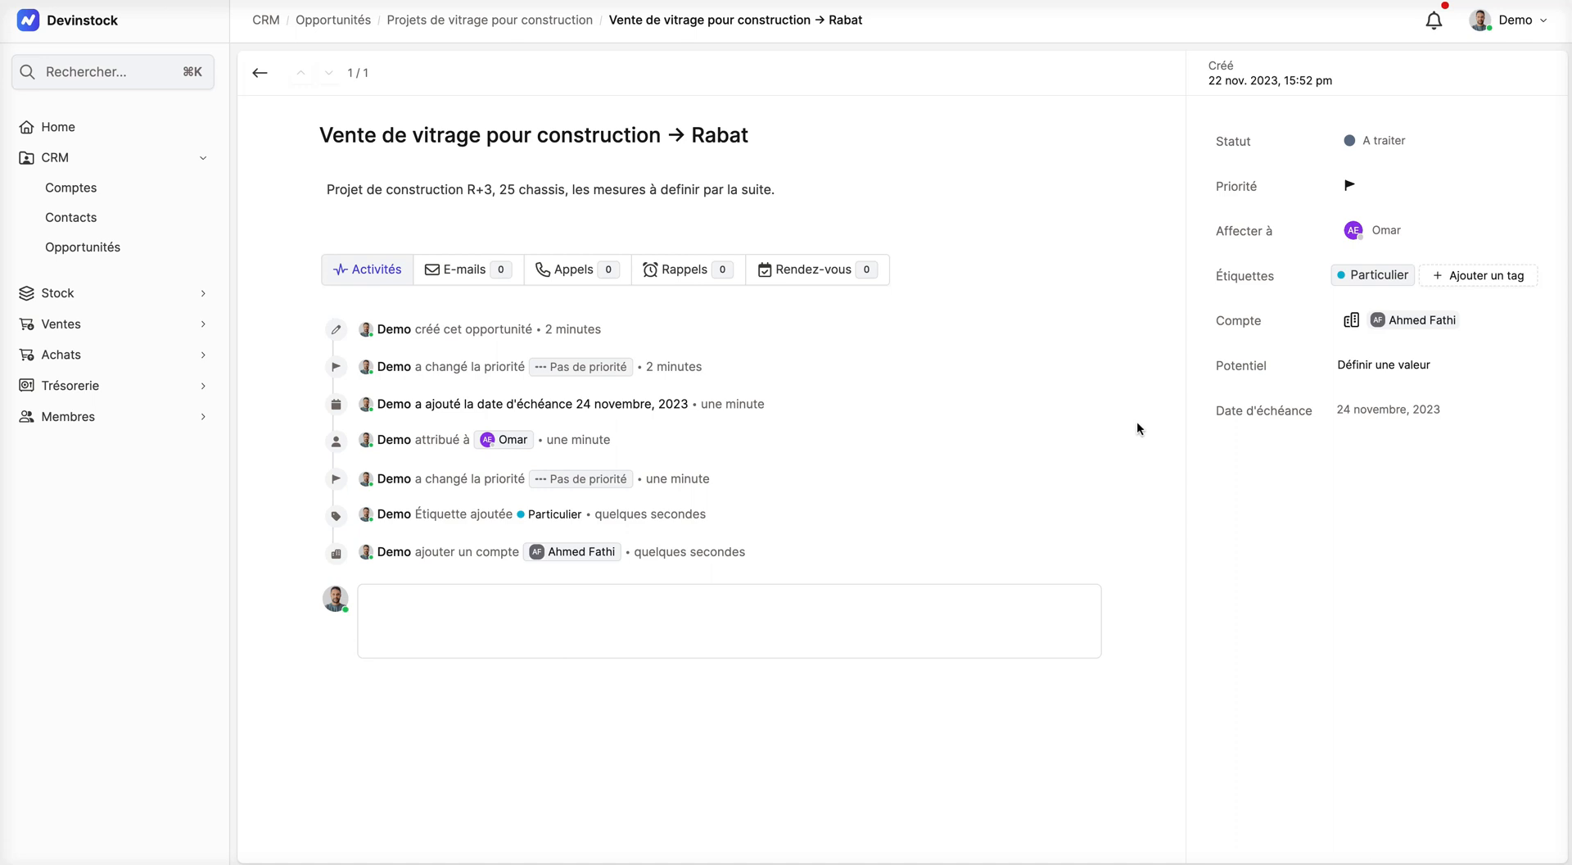
Step: Choose Élevé as the priority in the opportunity's details and return to the board
click(1388, 178)
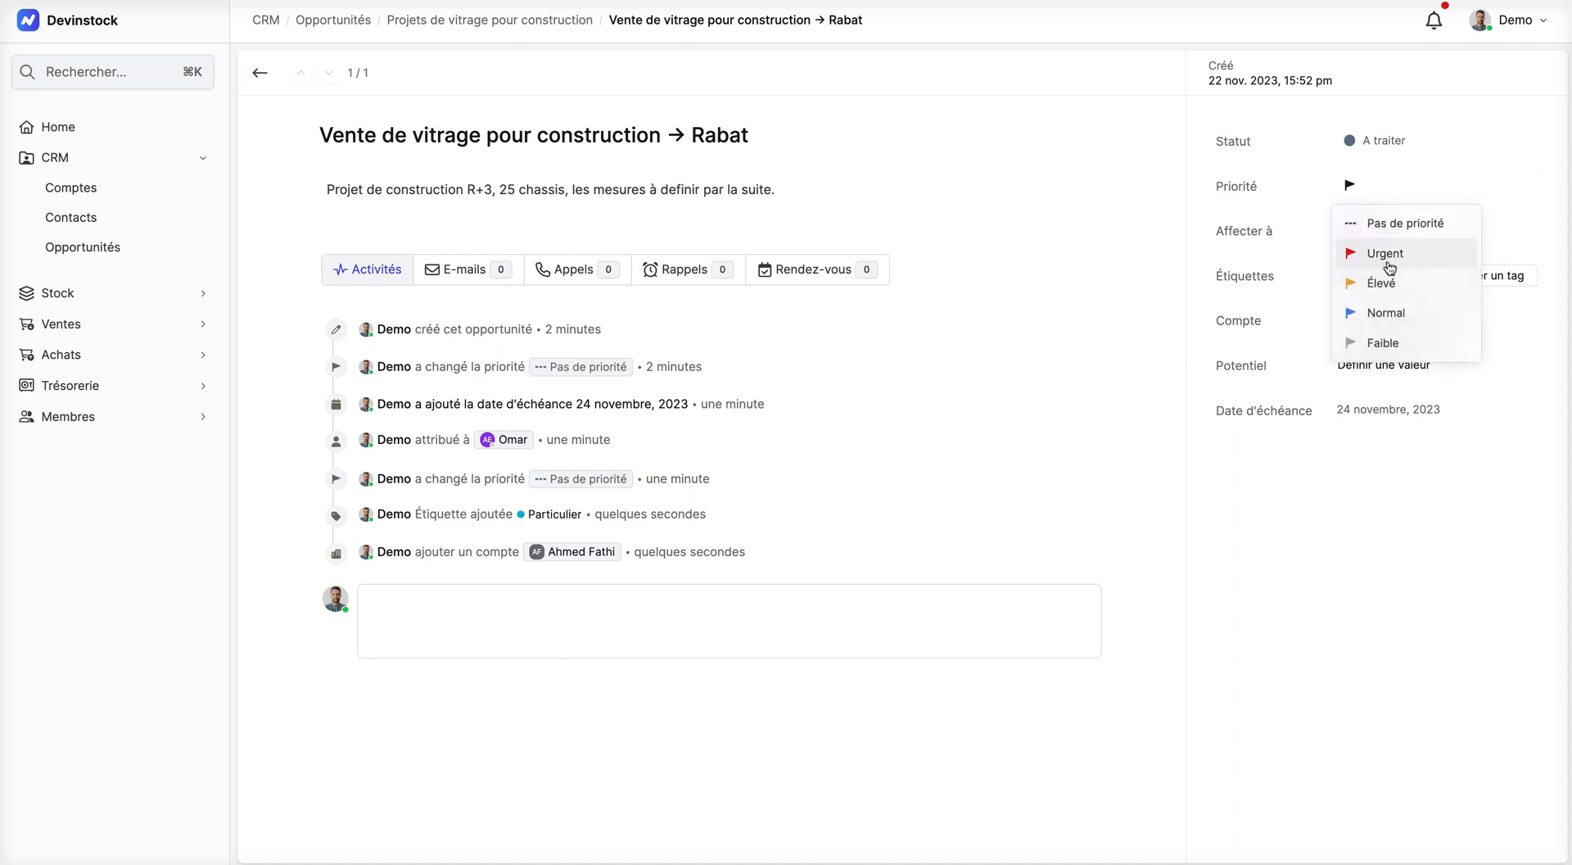
click(1383, 284)
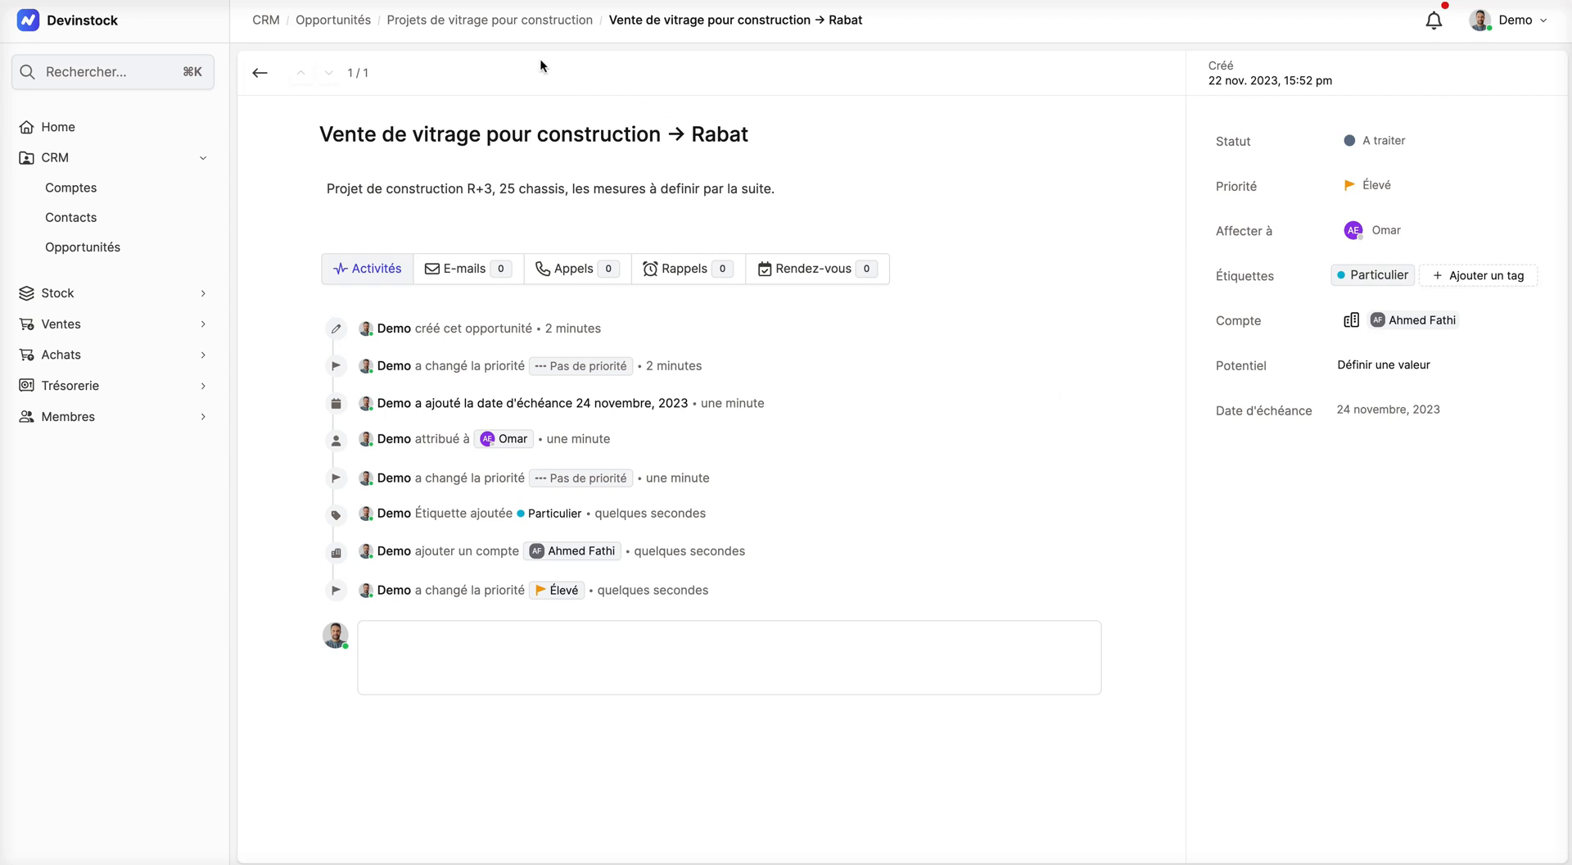
click(259, 73)
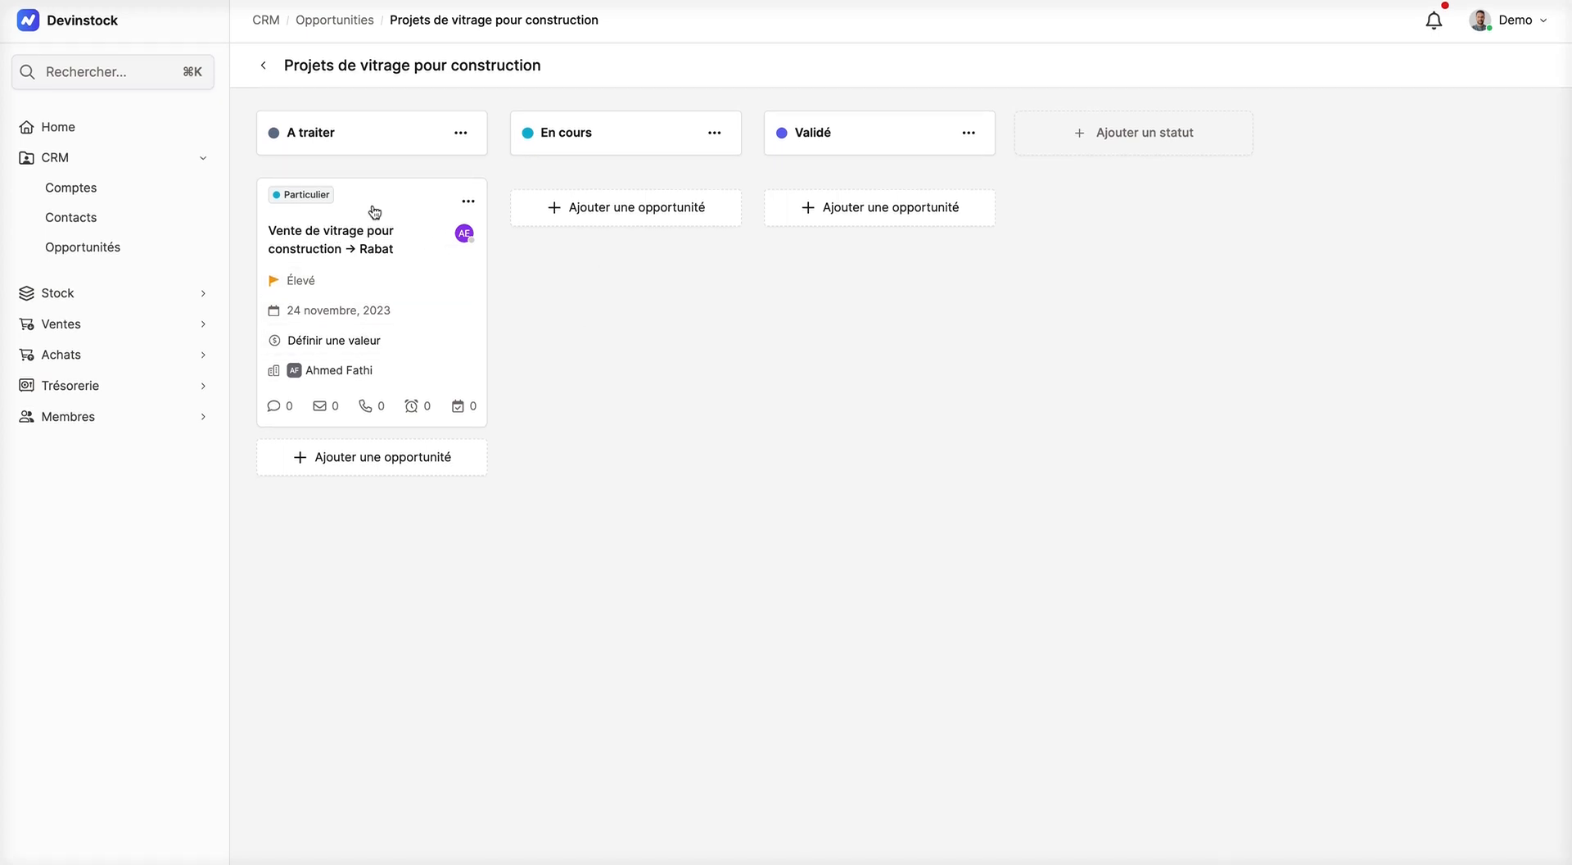
Step: Move the Rabat opportunity from A traiter to En cours and review the status change in its activity history
drag(376, 211, 645, 199)
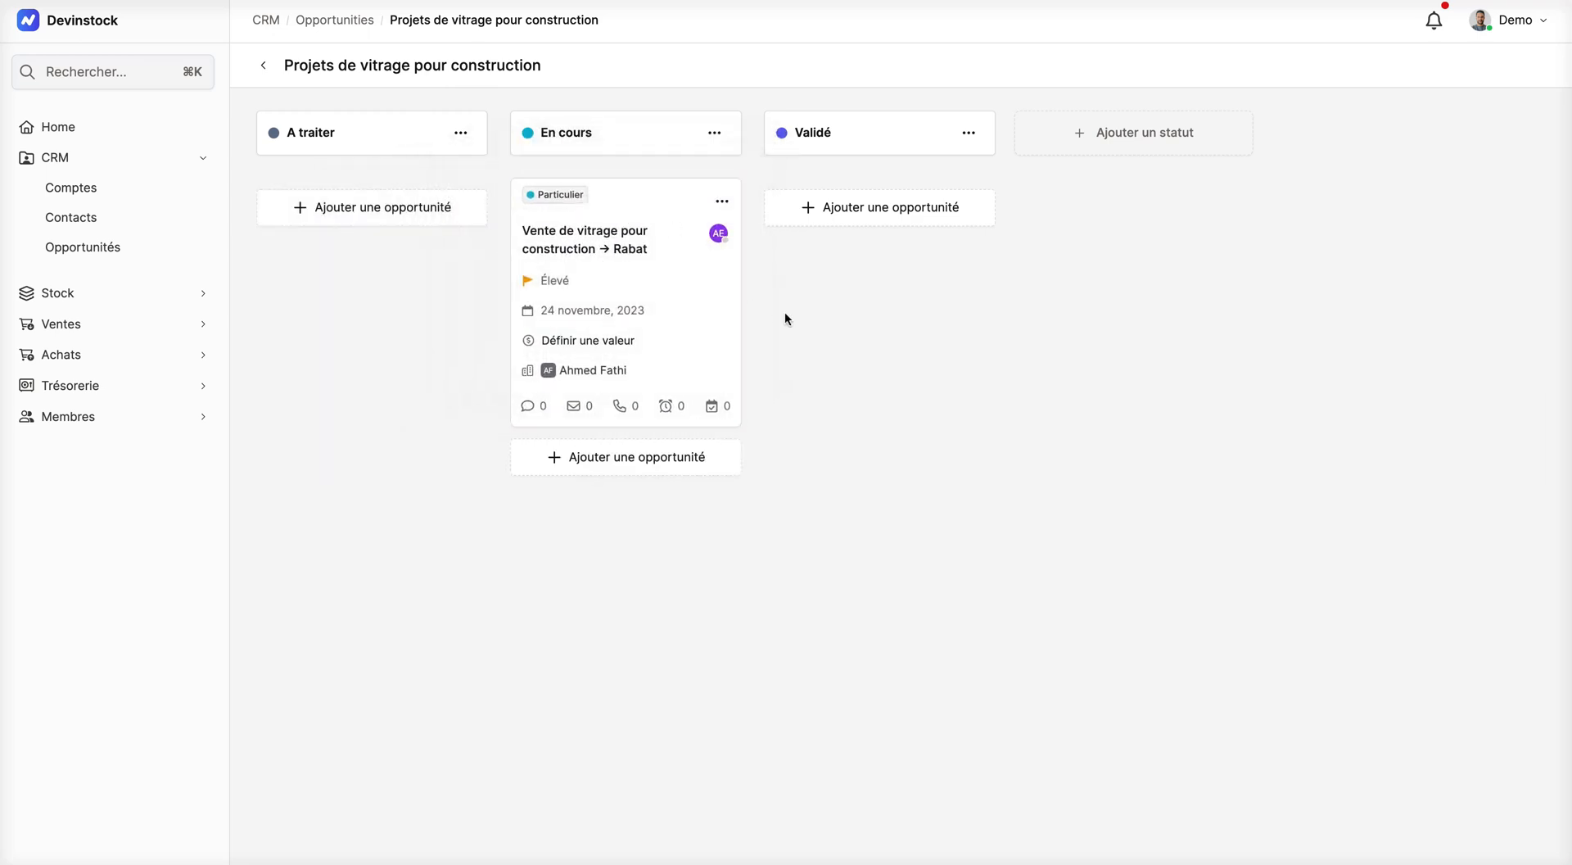
click(613, 238)
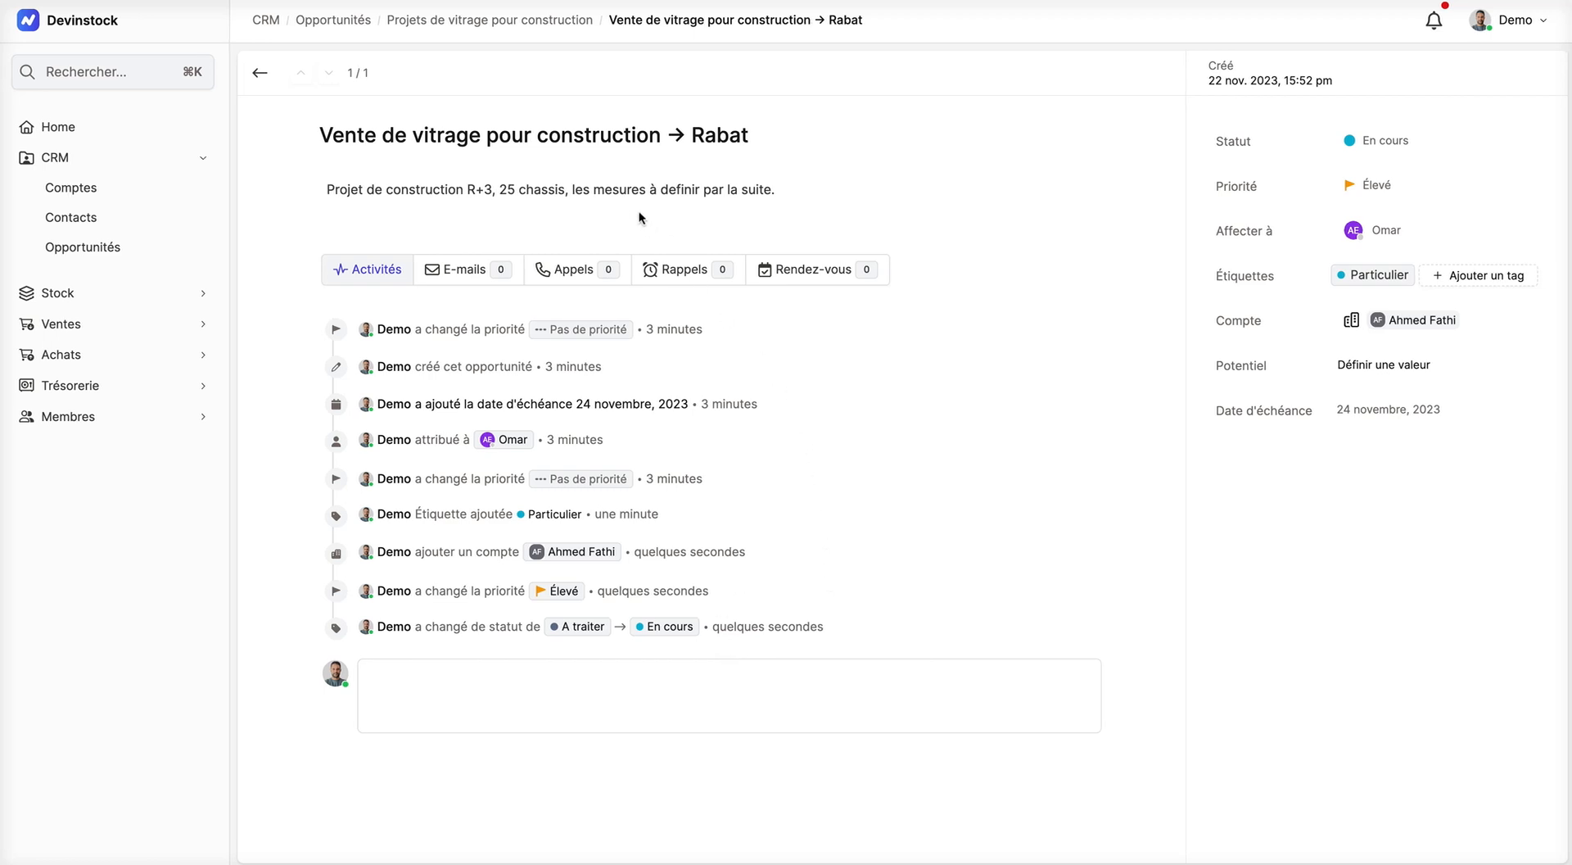
click(267, 77)
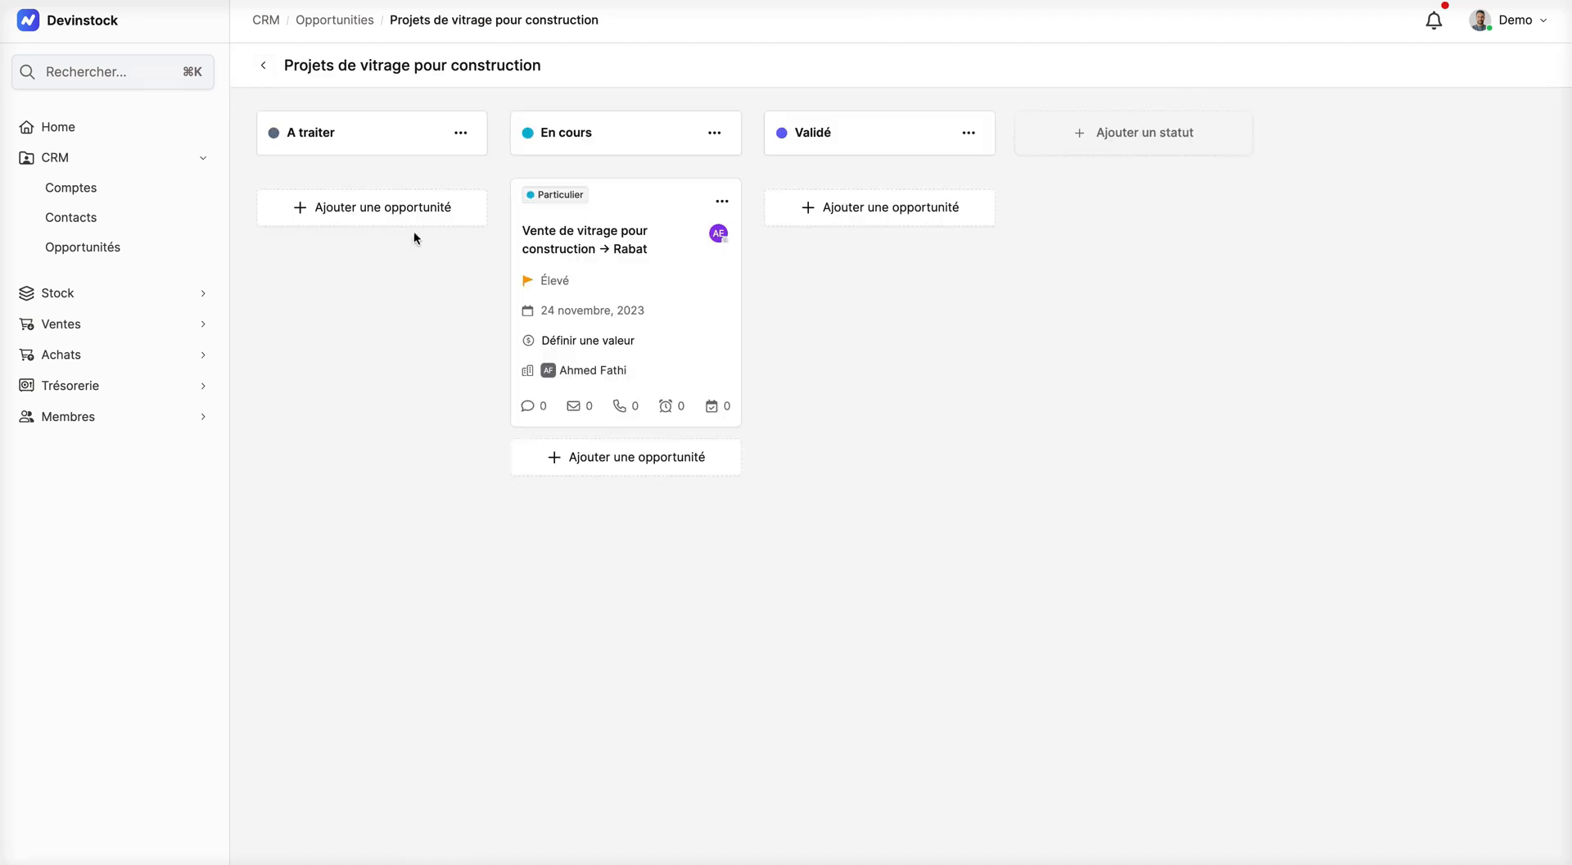
Step: Start a new opportunity in the A traiter column titled "Vitrage sur mesure pour Villa"
click(360, 209)
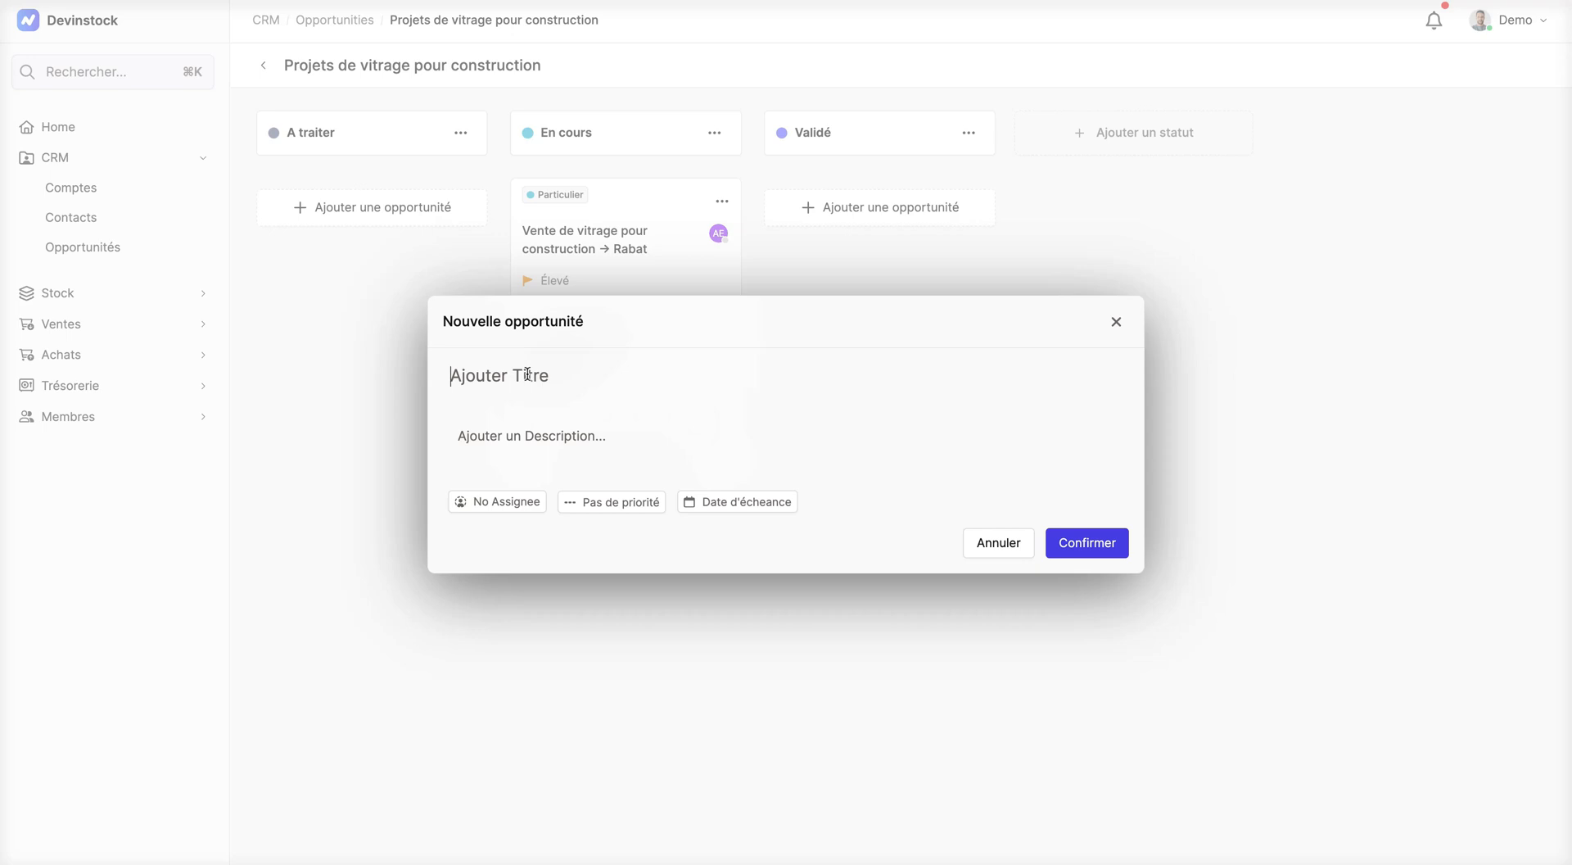
text(Vitrage sur mesure)
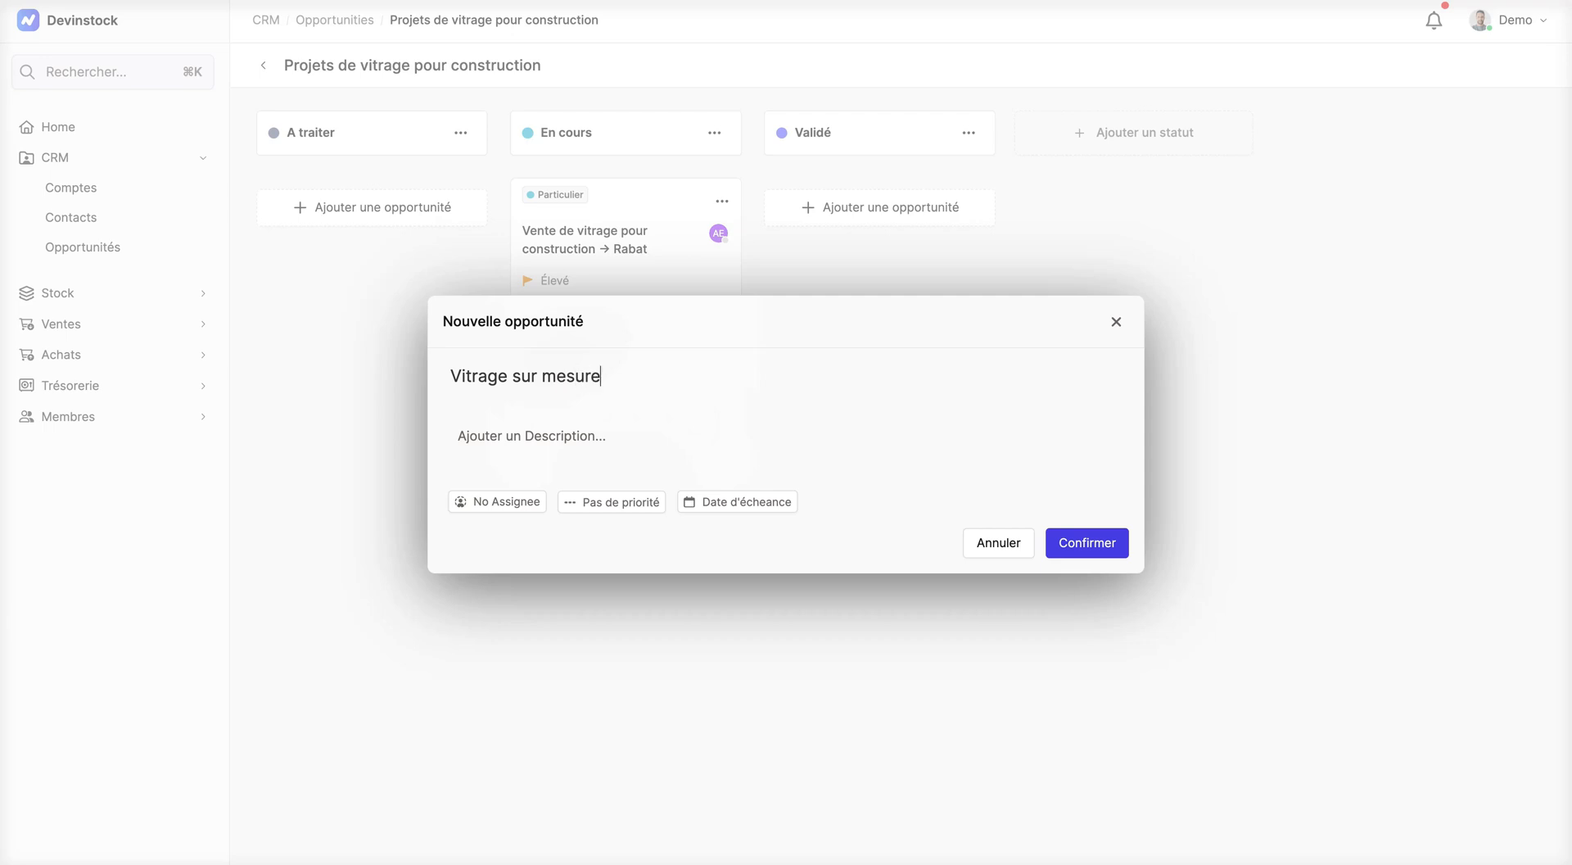
text( pour Villa)
Step: Write the opportunity's description with a bold "Mesures" heading above the non-bold lines "2,4 * 2", "2,2 * 2" and "1,5 * 2,2"
key(Tab)
text(Mesure)
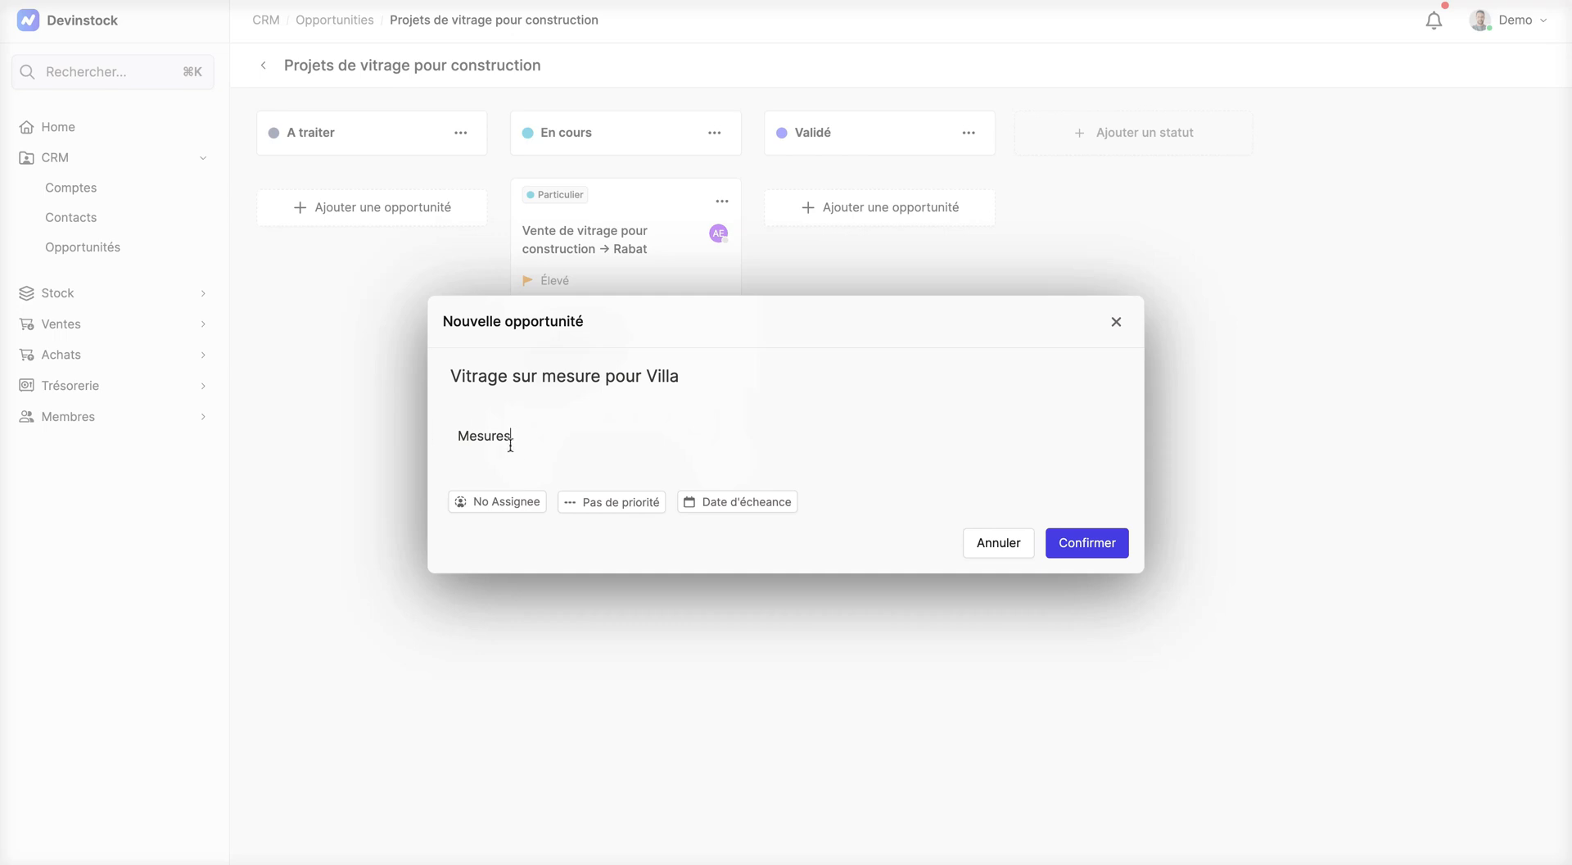
double_click(484, 438)
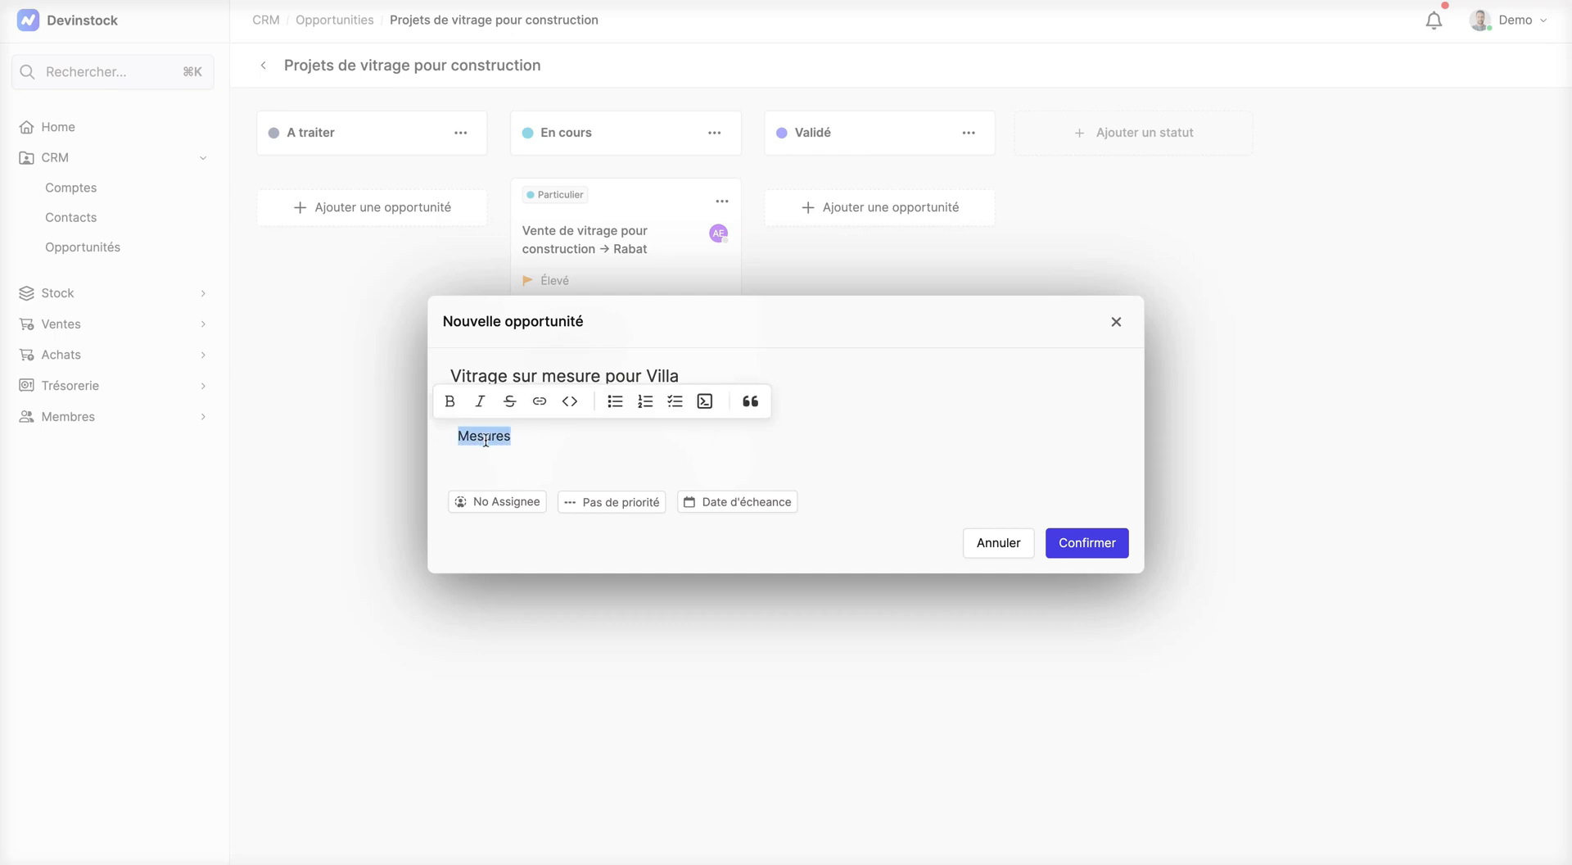
click(452, 405)
click(544, 439)
key(Return)
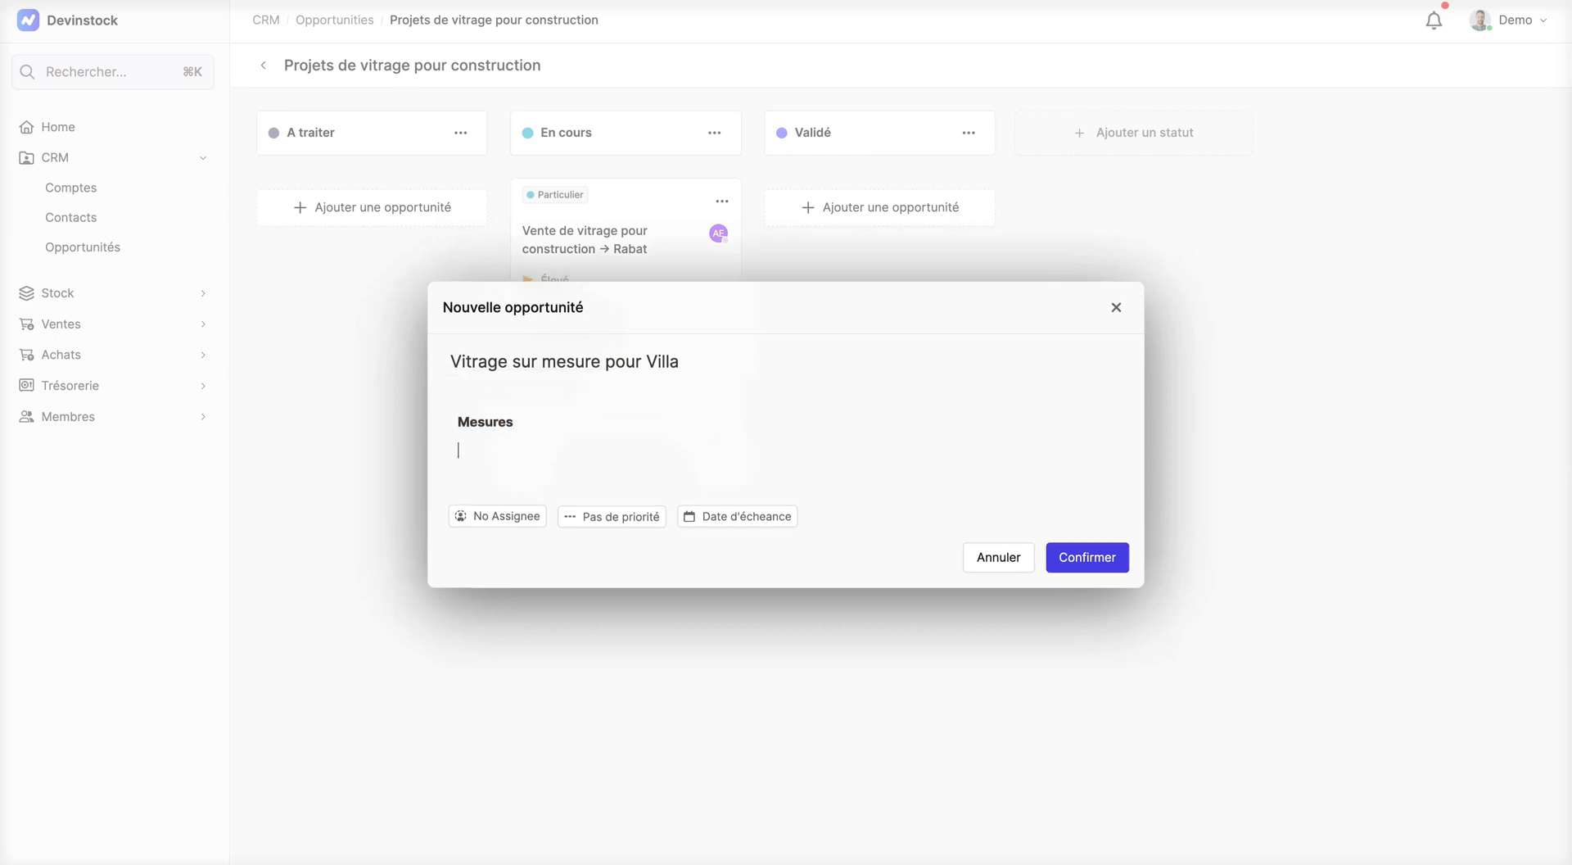
drag(512, 480, 446, 421)
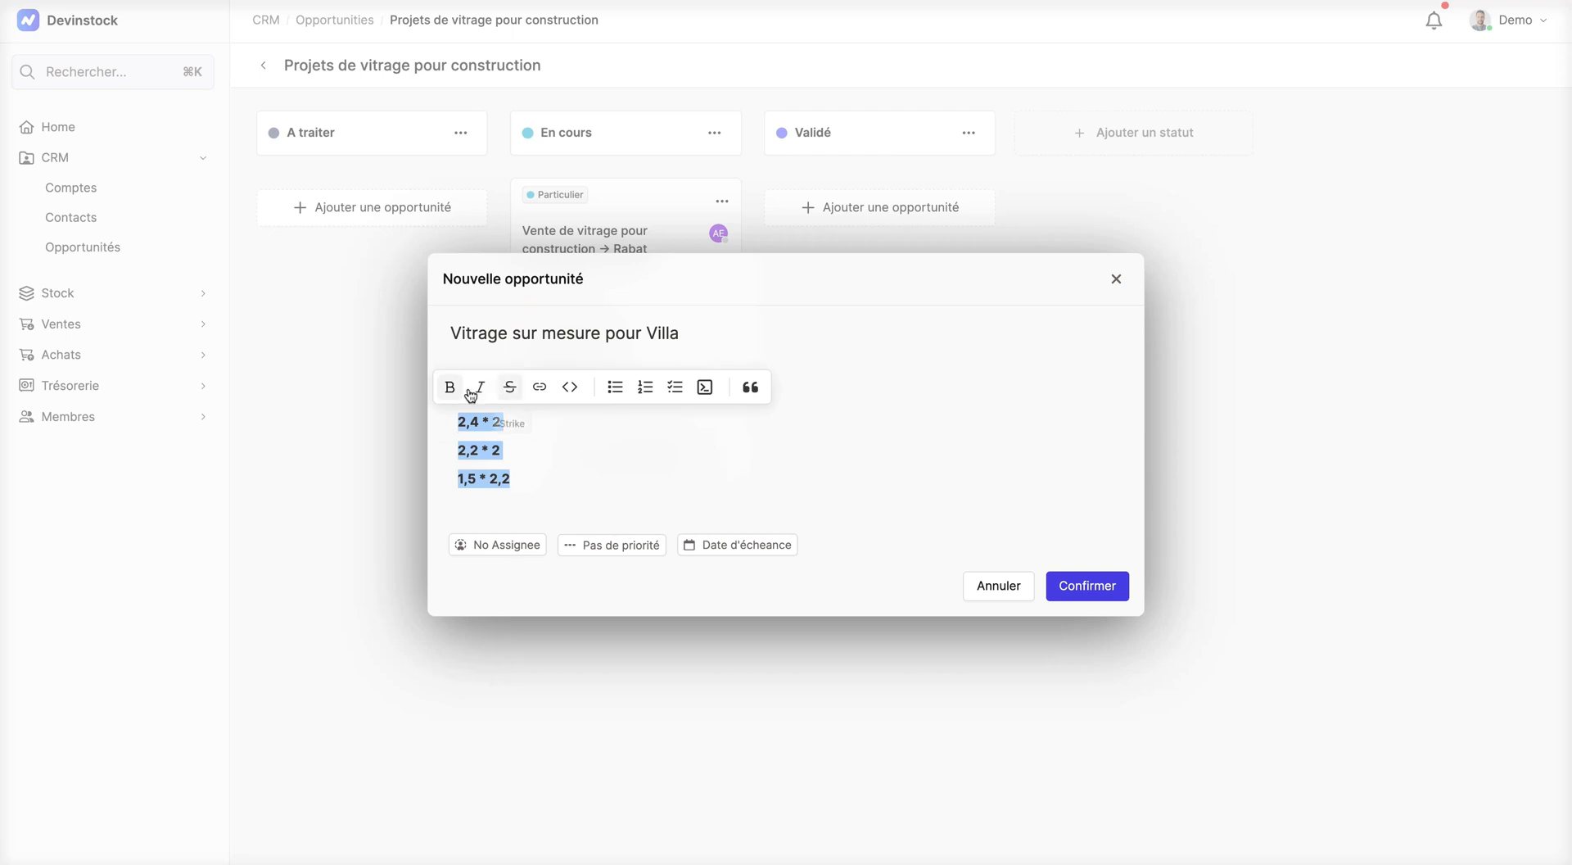
click(450, 386)
click(656, 503)
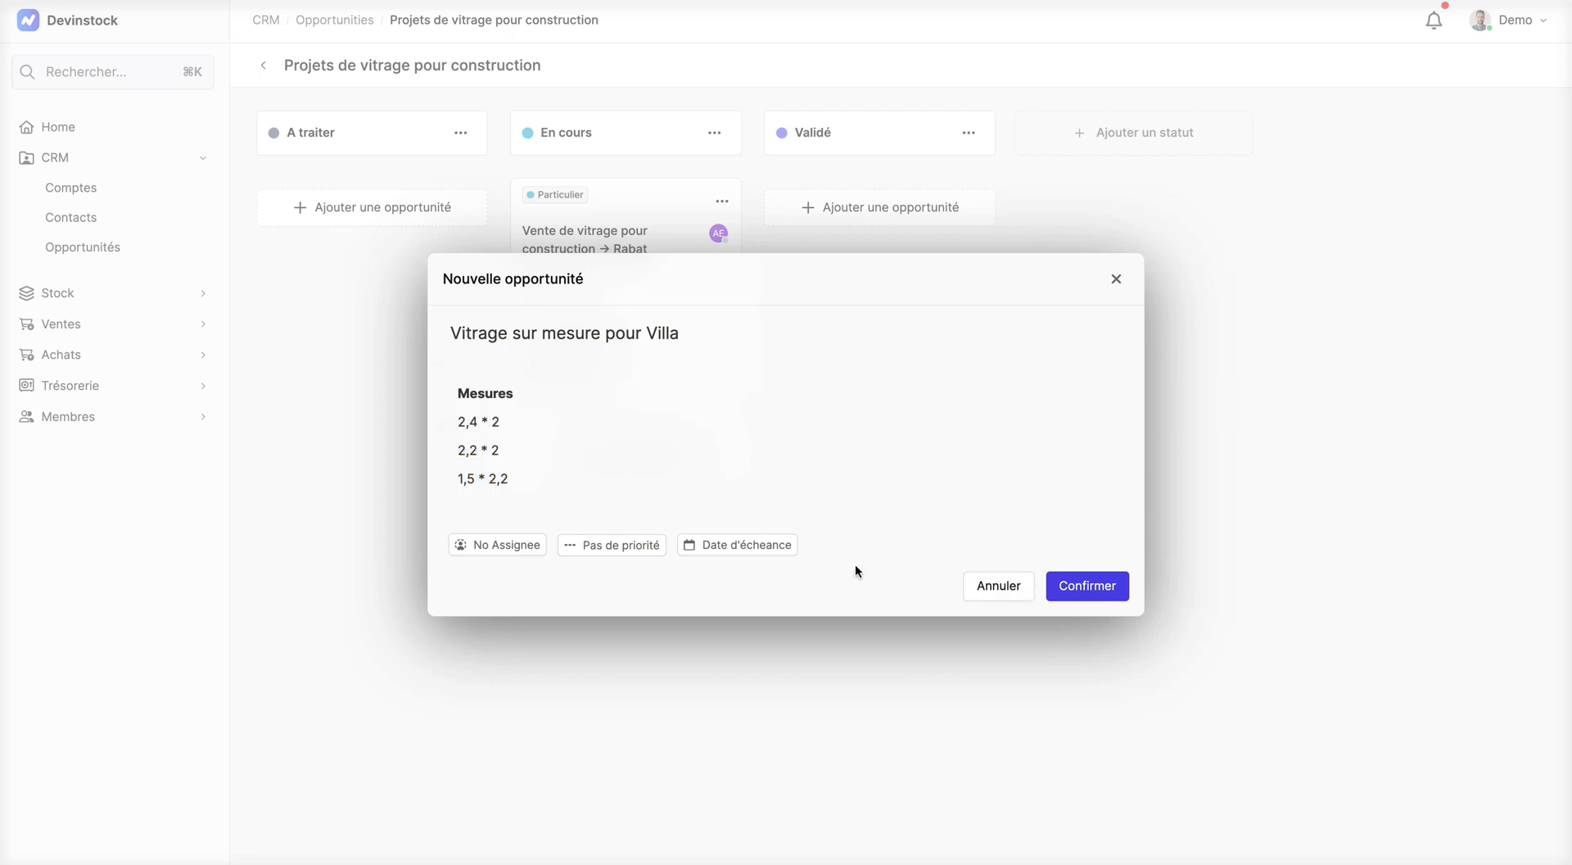
Step: Set the new opportunity's due date to 23 November 2023 and its priority to Urgent
click(748, 548)
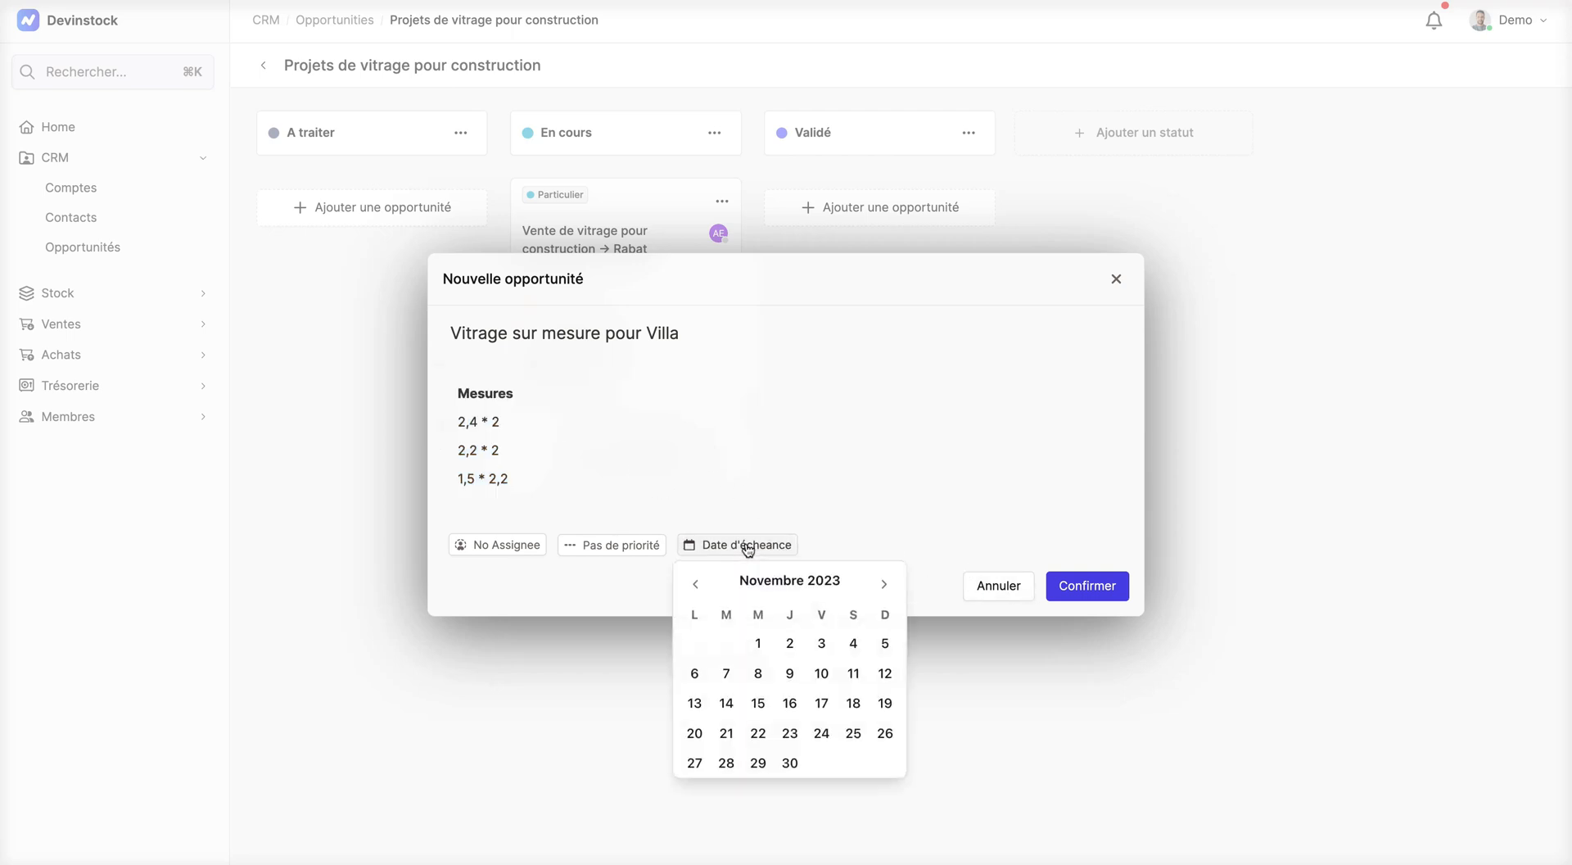
click(851, 643)
click(791, 734)
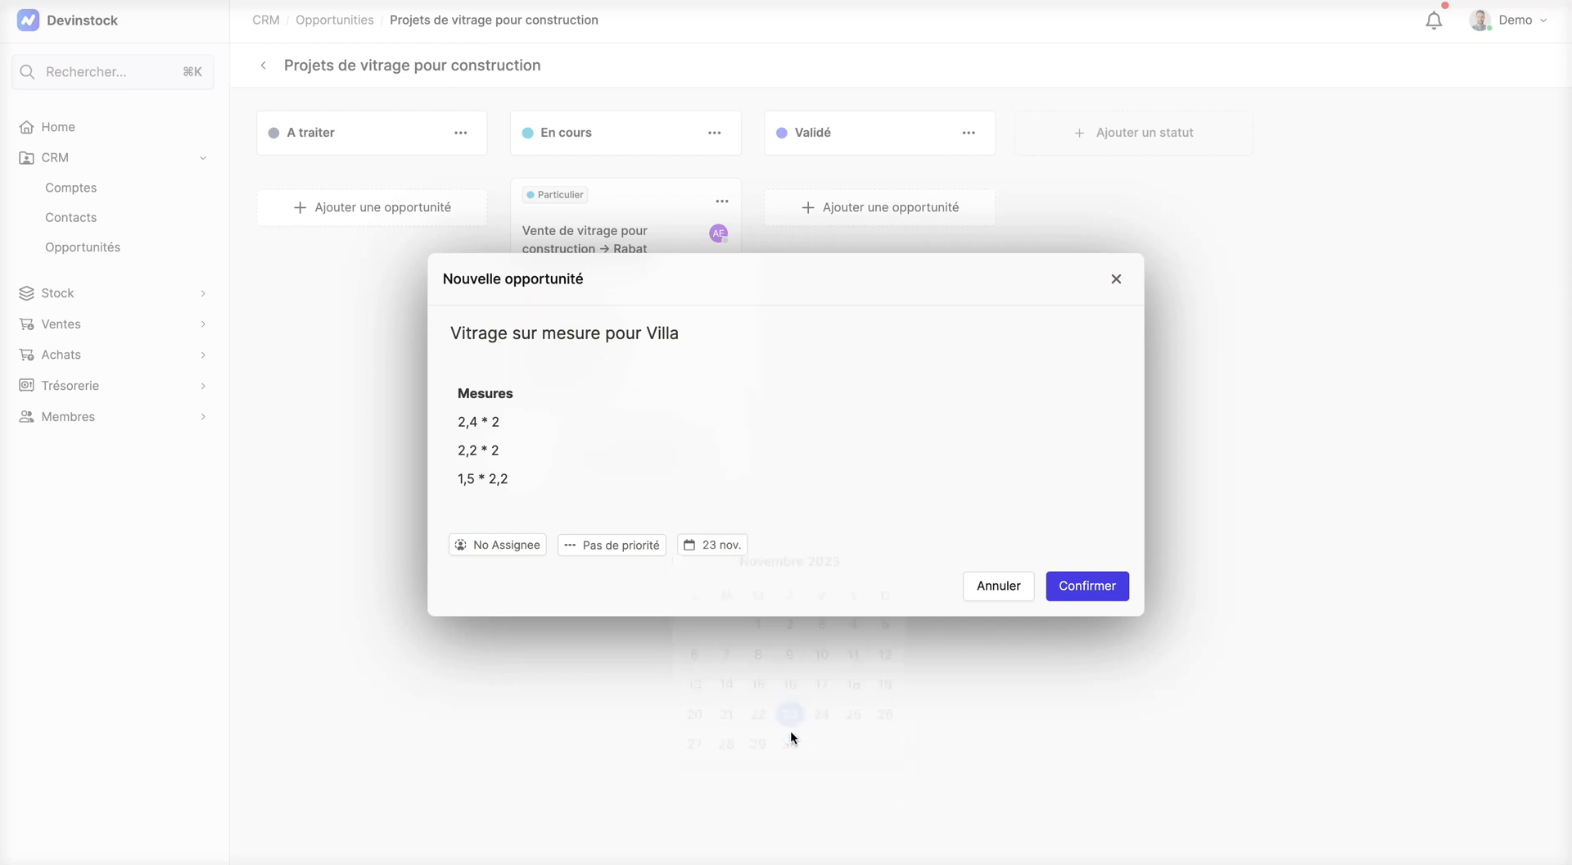
click(629, 556)
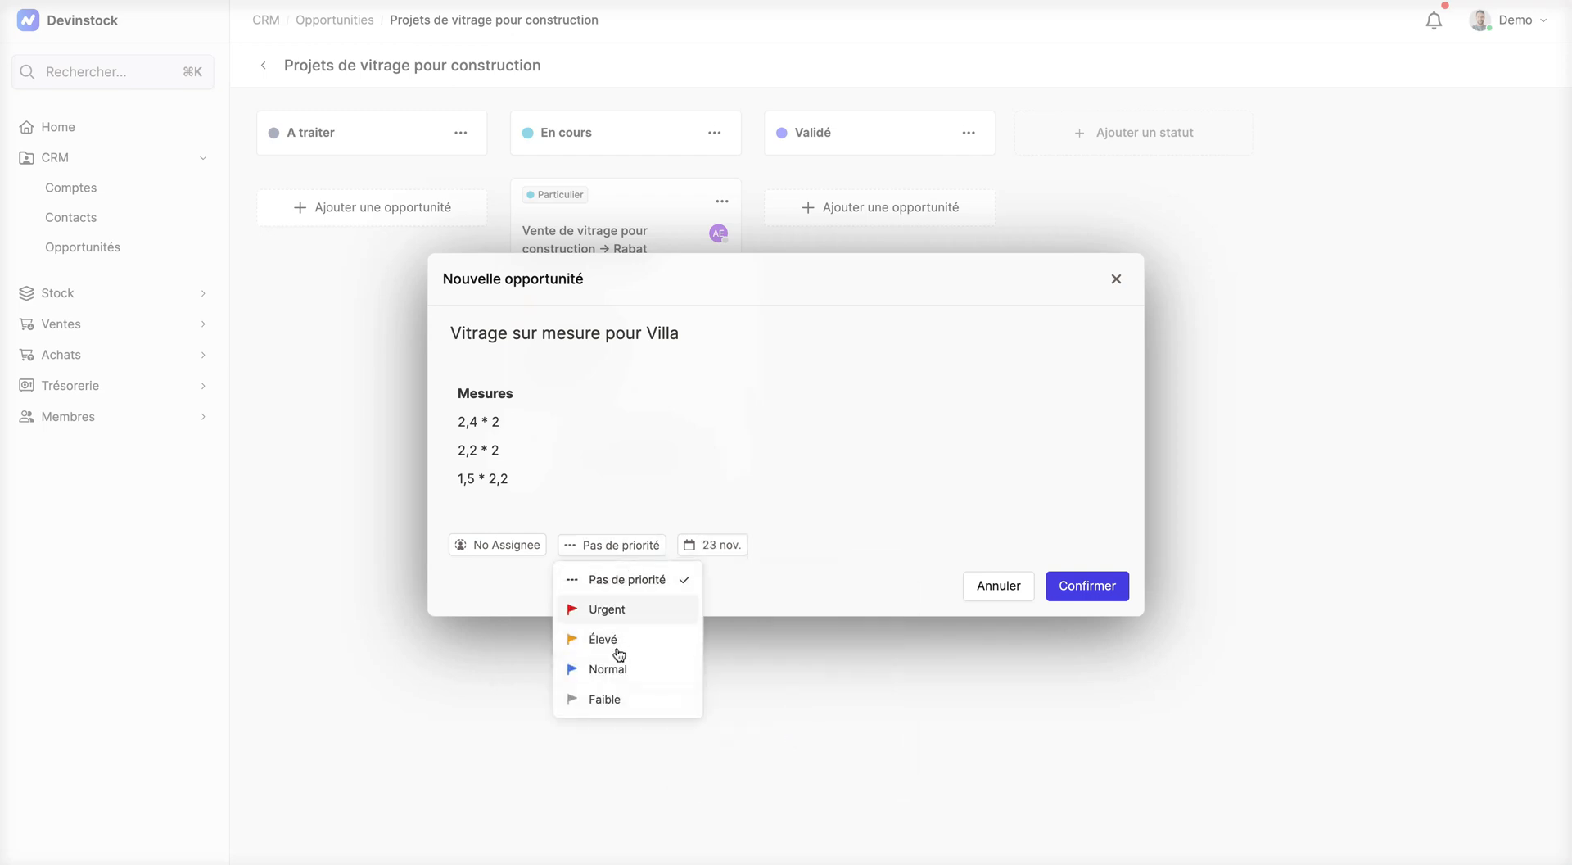
click(610, 611)
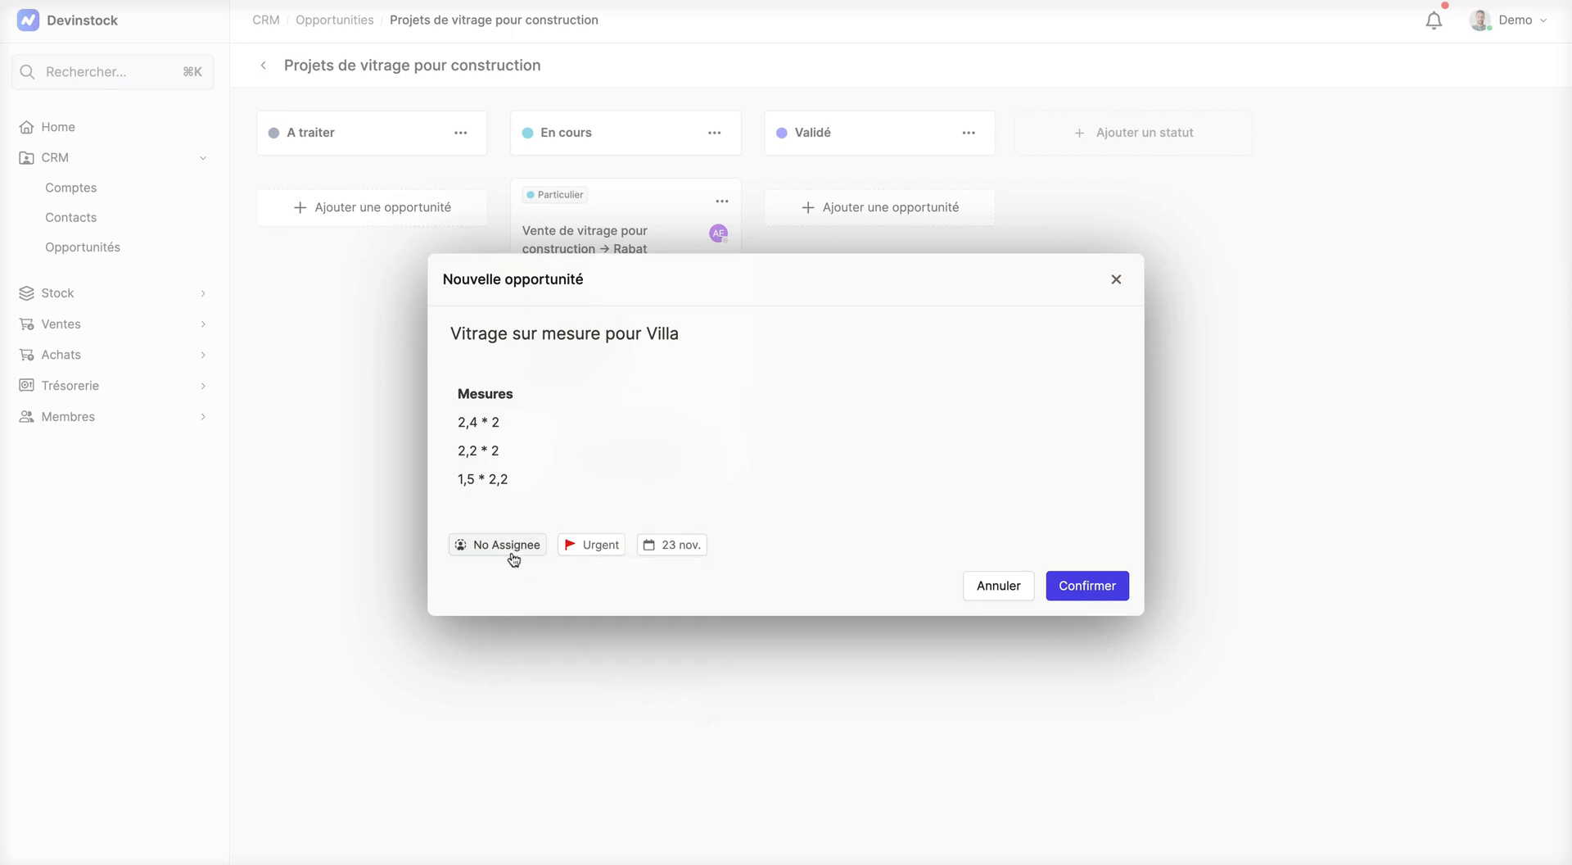
Step: Assign the second-to-last team member in the list to the opportunity and create it
click(511, 549)
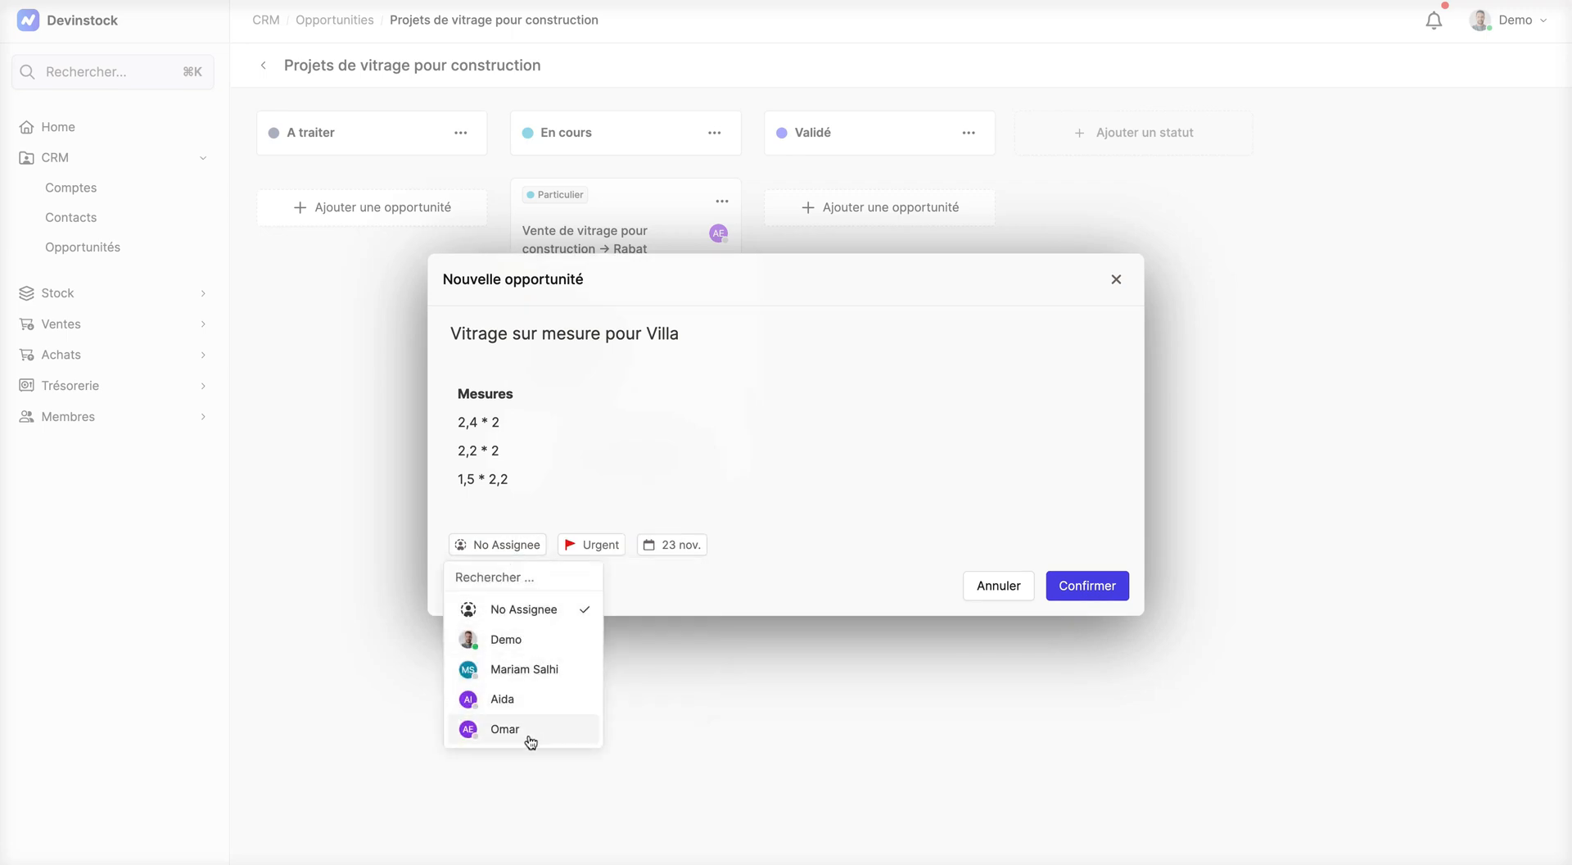
click(516, 701)
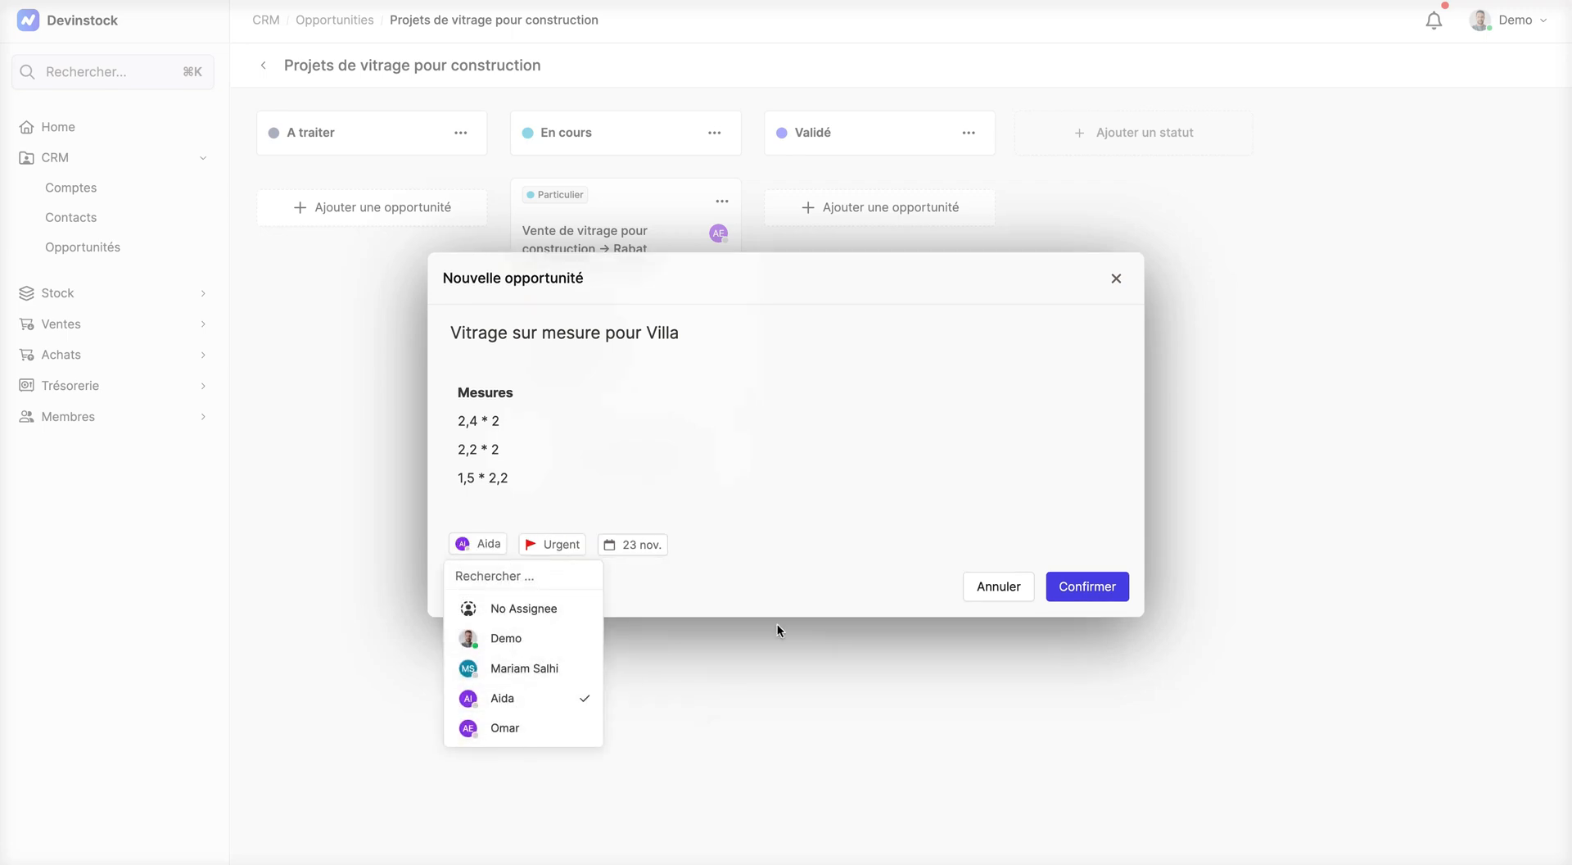
click(1091, 587)
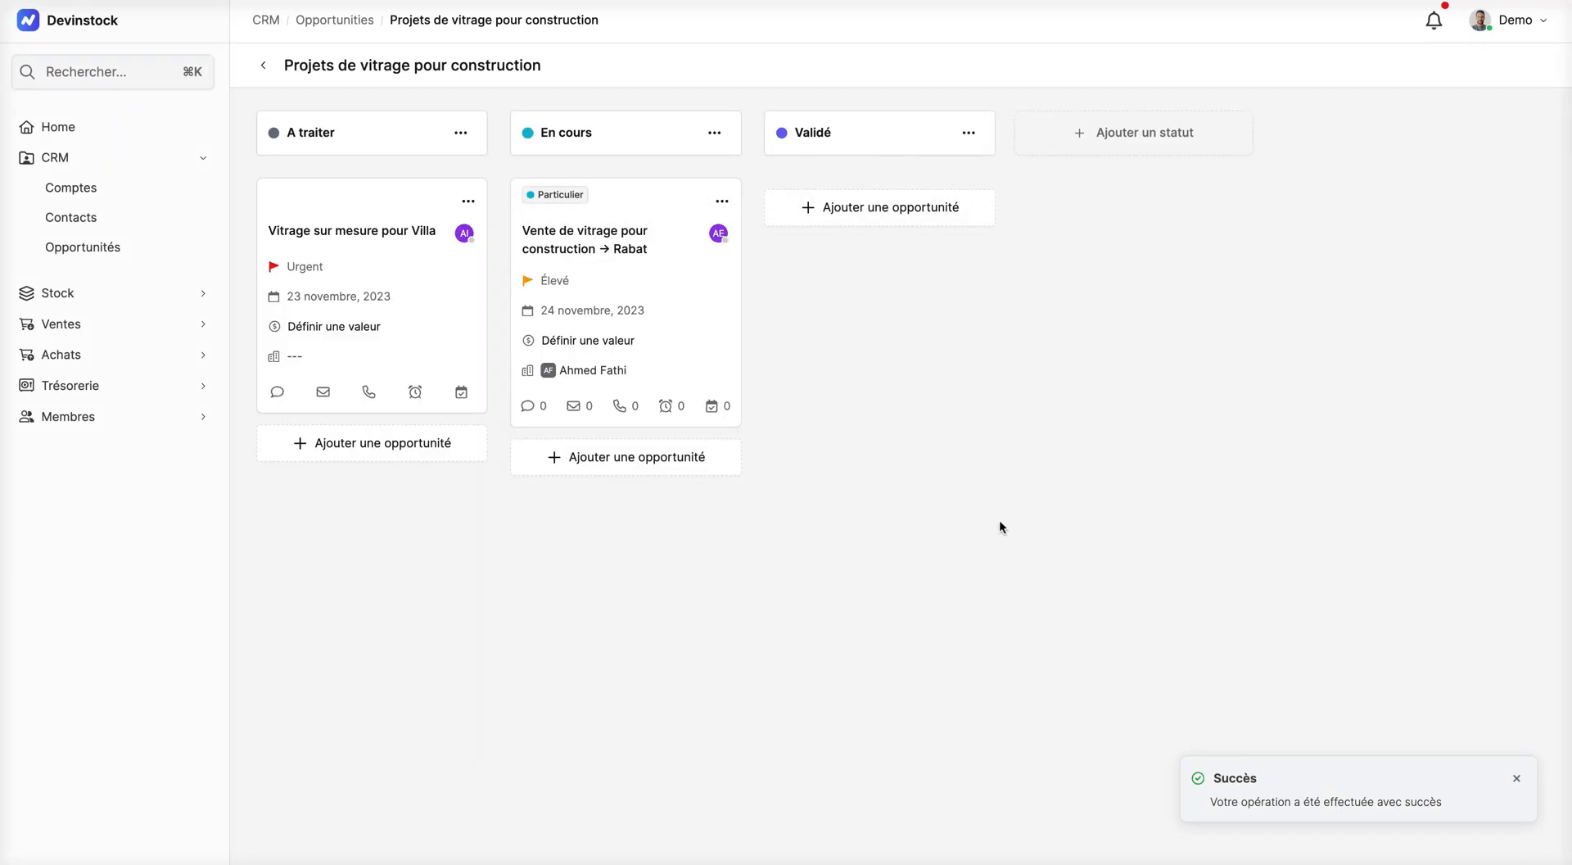
Step: Add the existing "Promoteur" tag to the Vitrage sur mesure pour Villa opportunity in its details
click(354, 232)
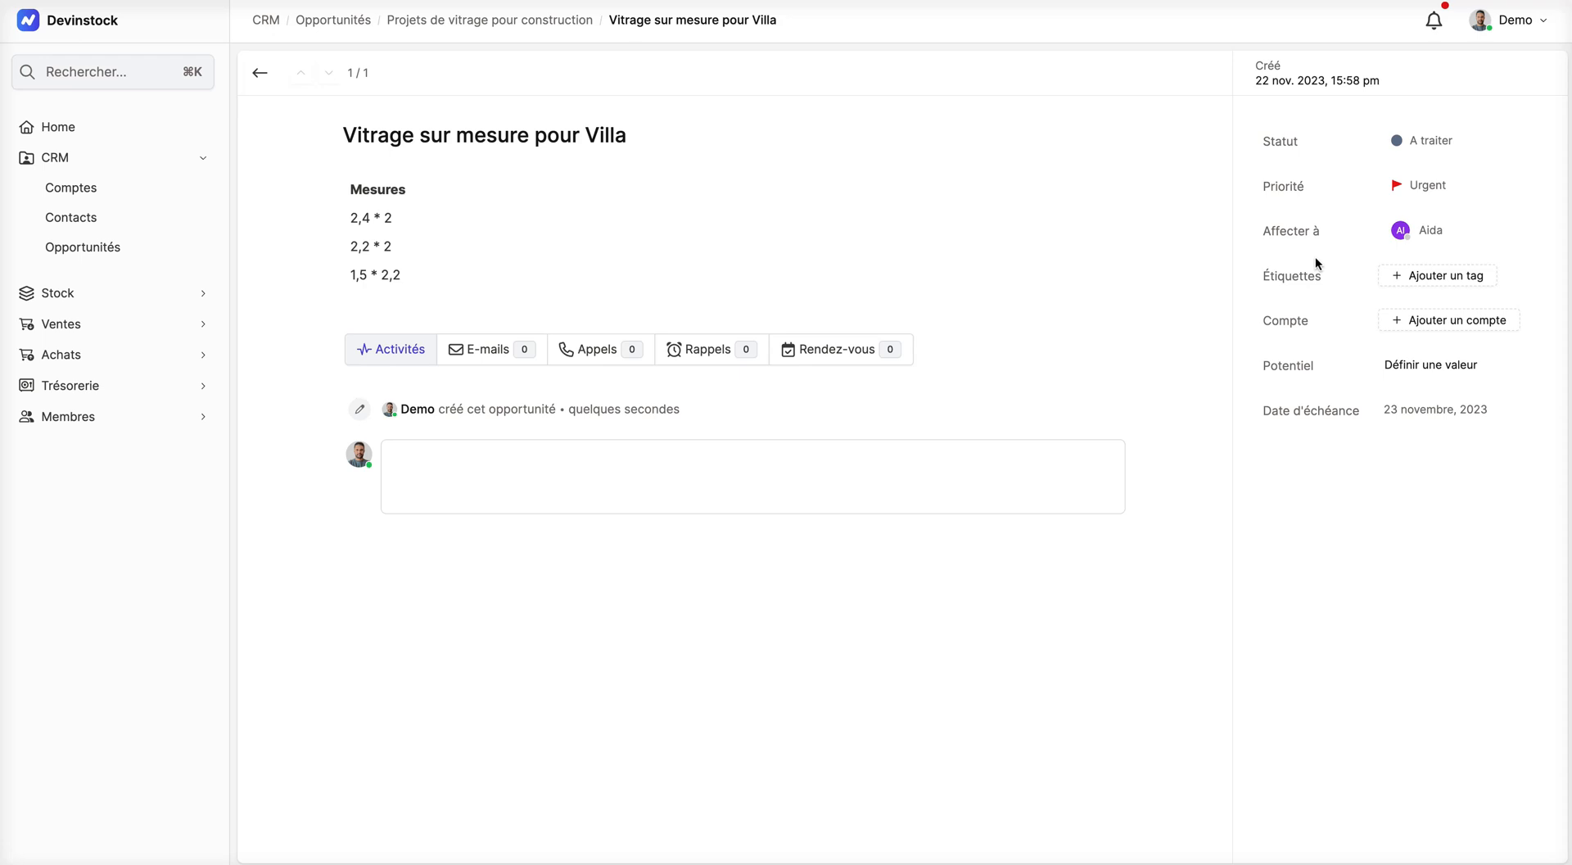
click(1417, 278)
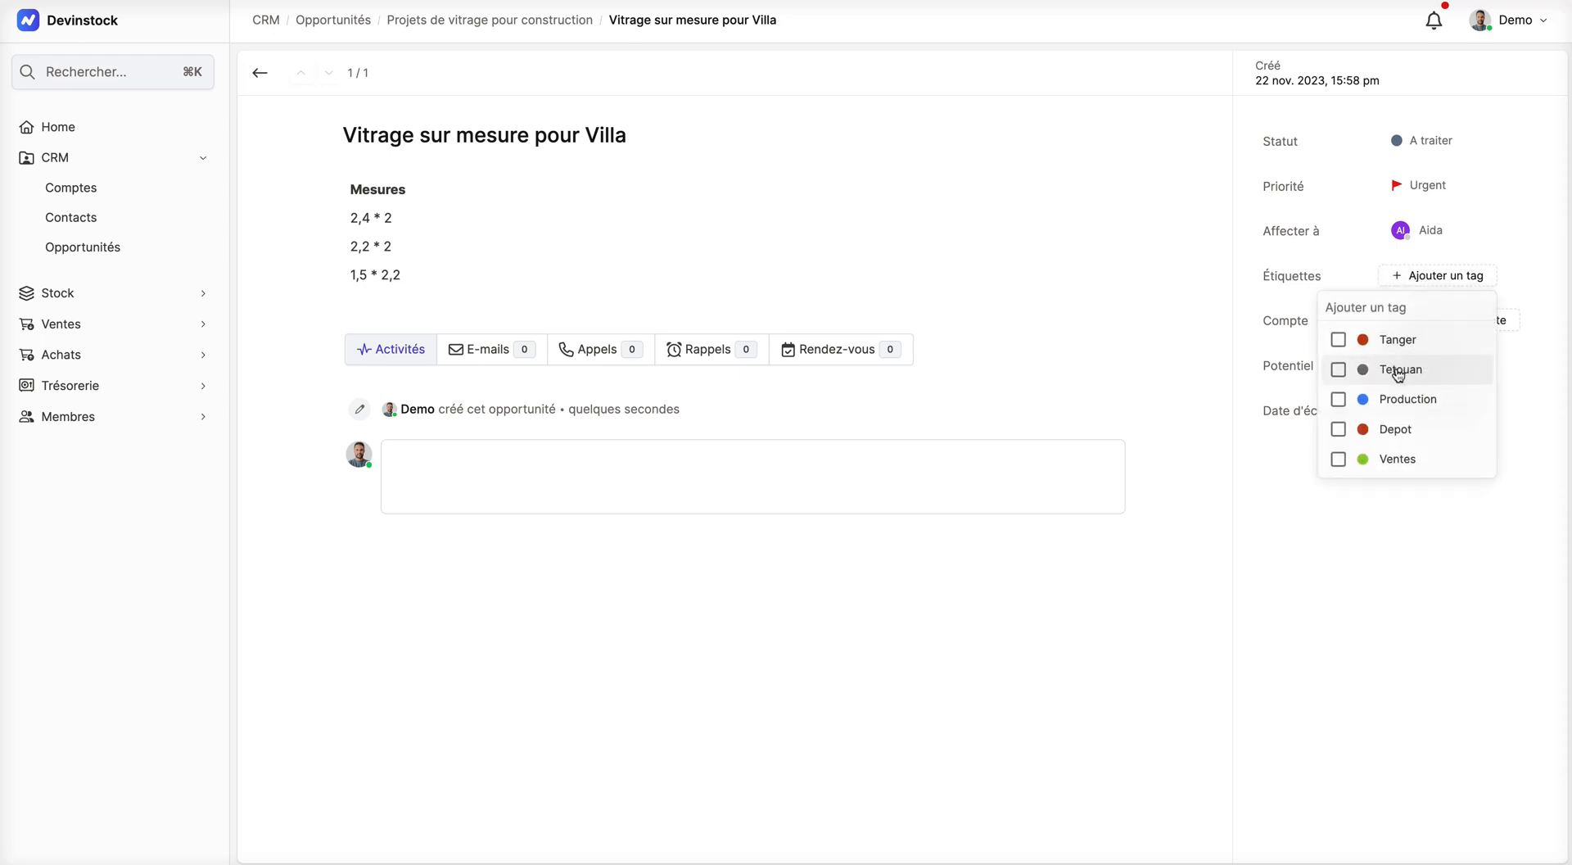
scroll(1397, 424, down, 5)
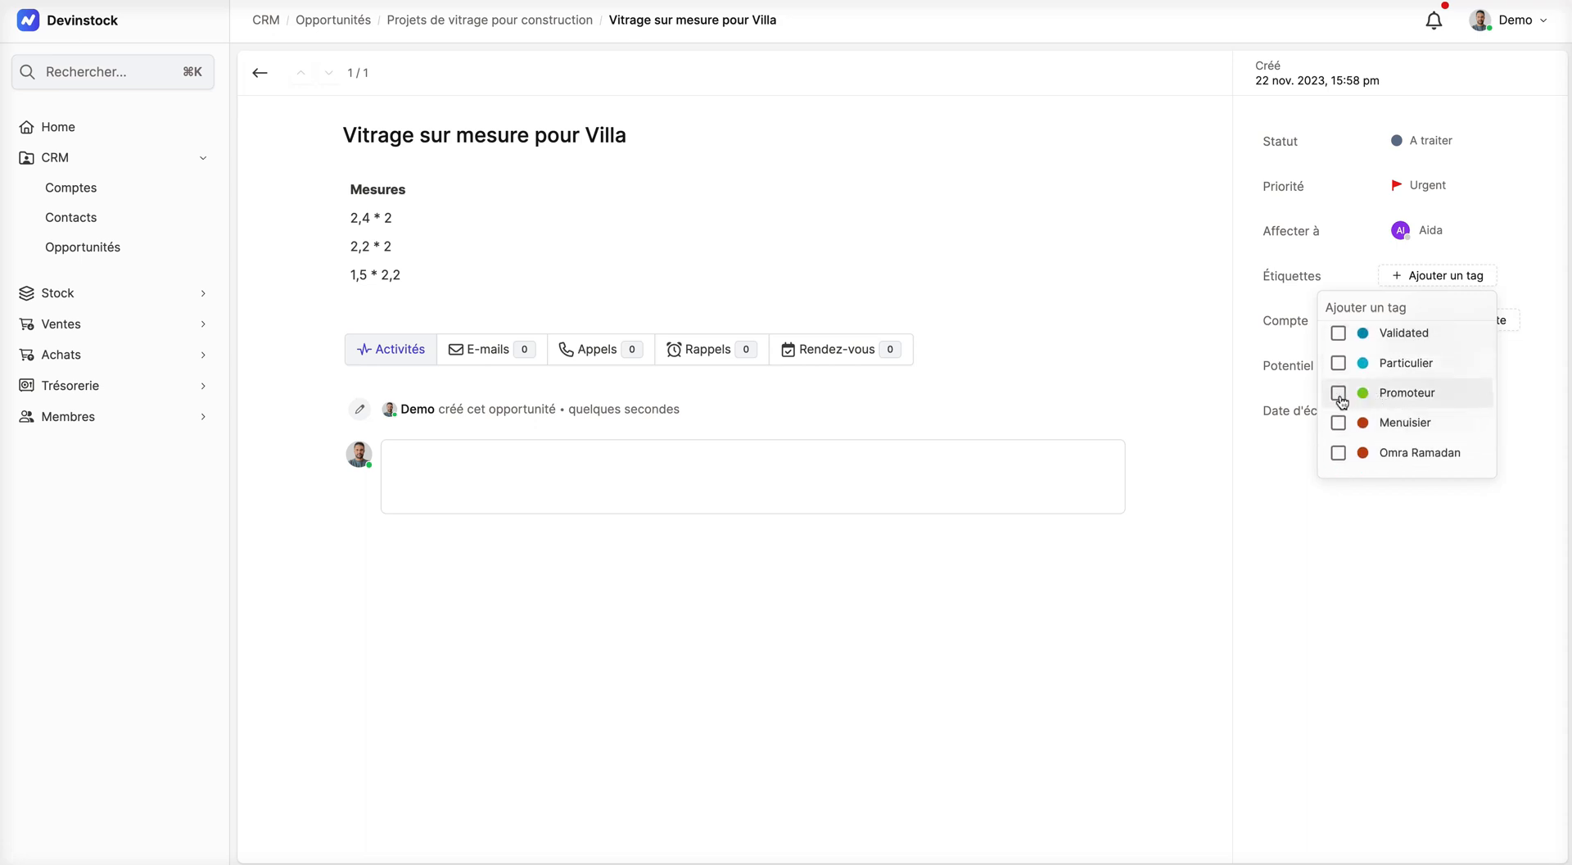
click(1340, 398)
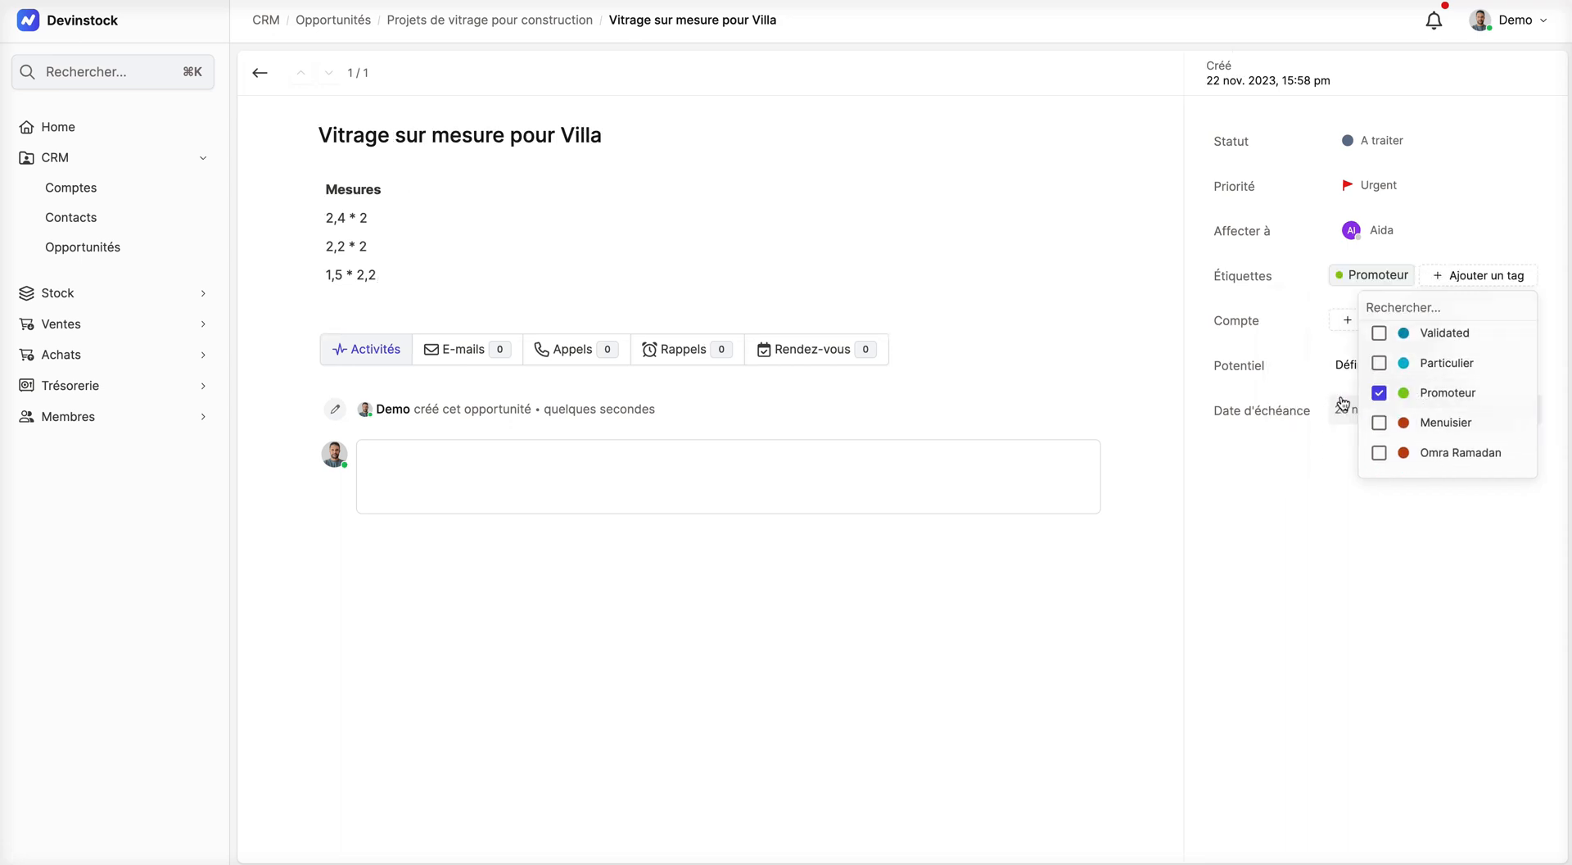
click(1260, 499)
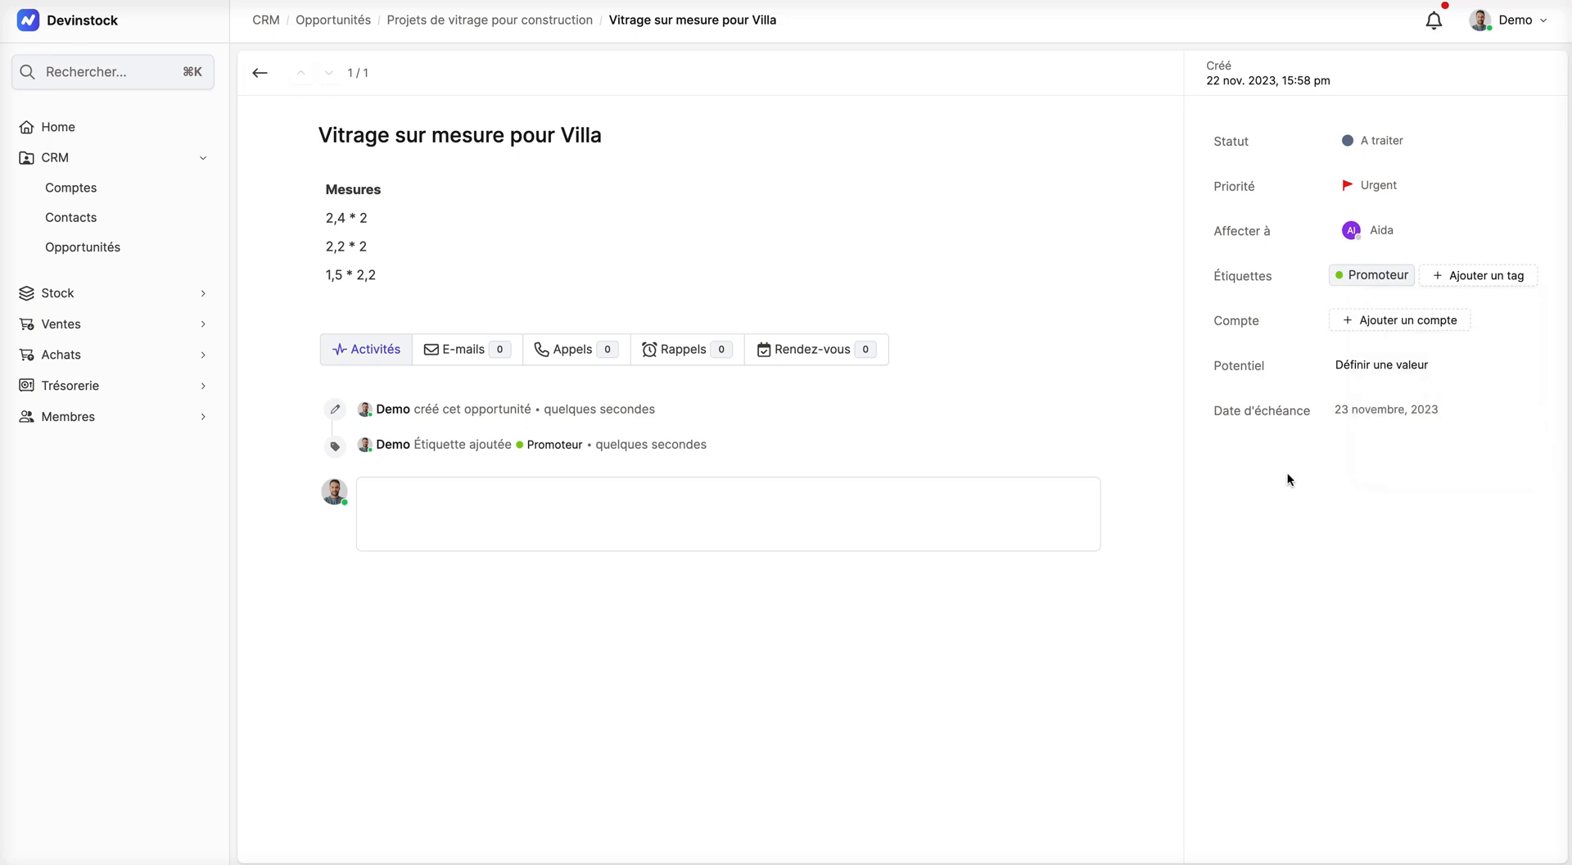
Step: Create a new account for the Villa opportunity with only the customer's full name and return to the board
click(1356, 330)
click(1409, 391)
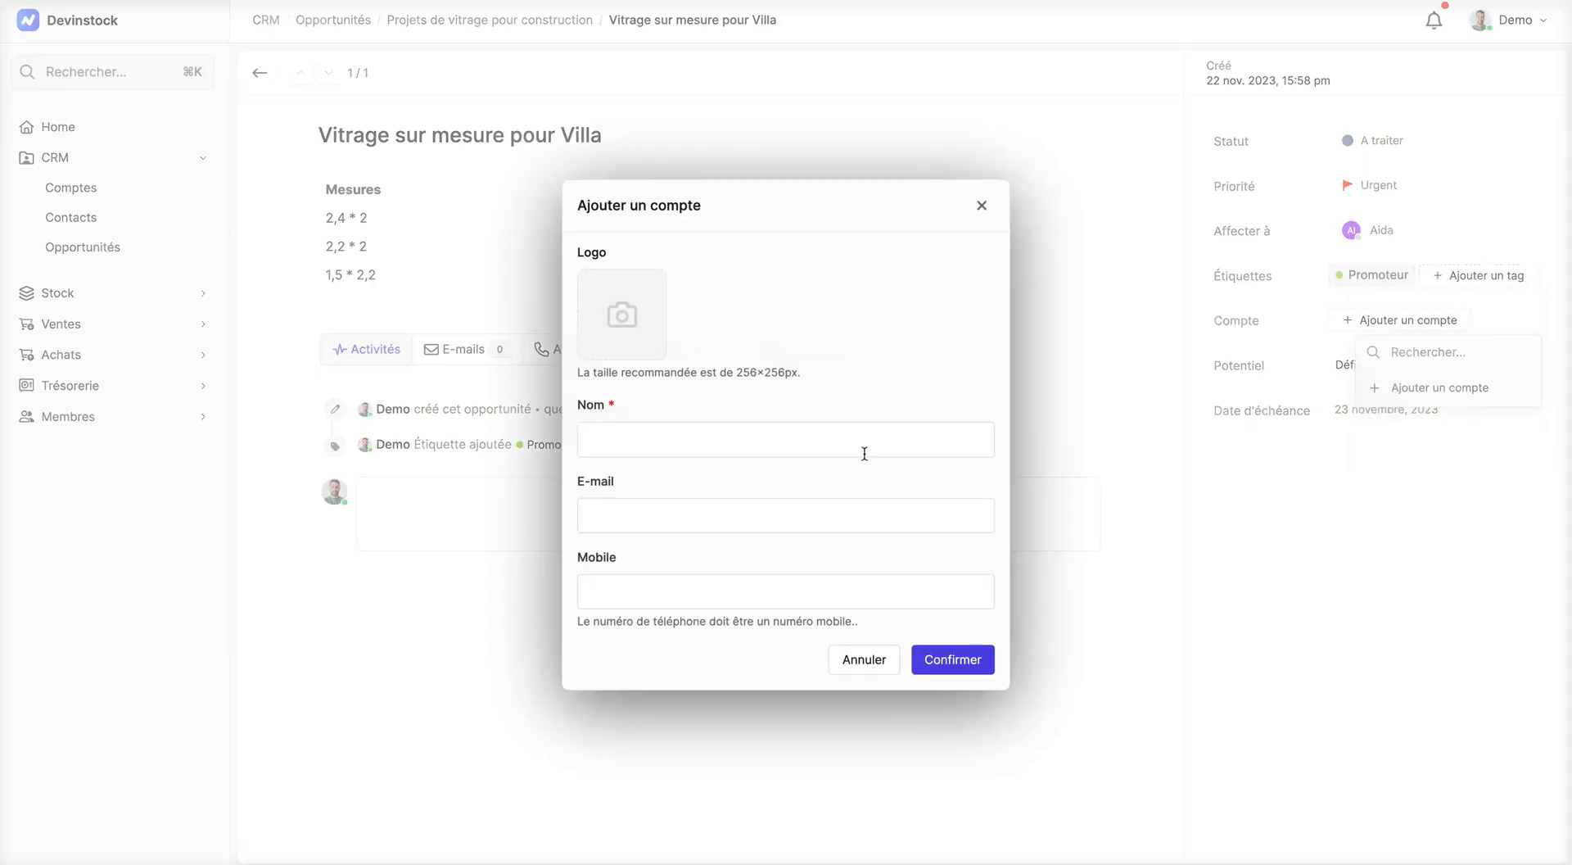
click(761, 444)
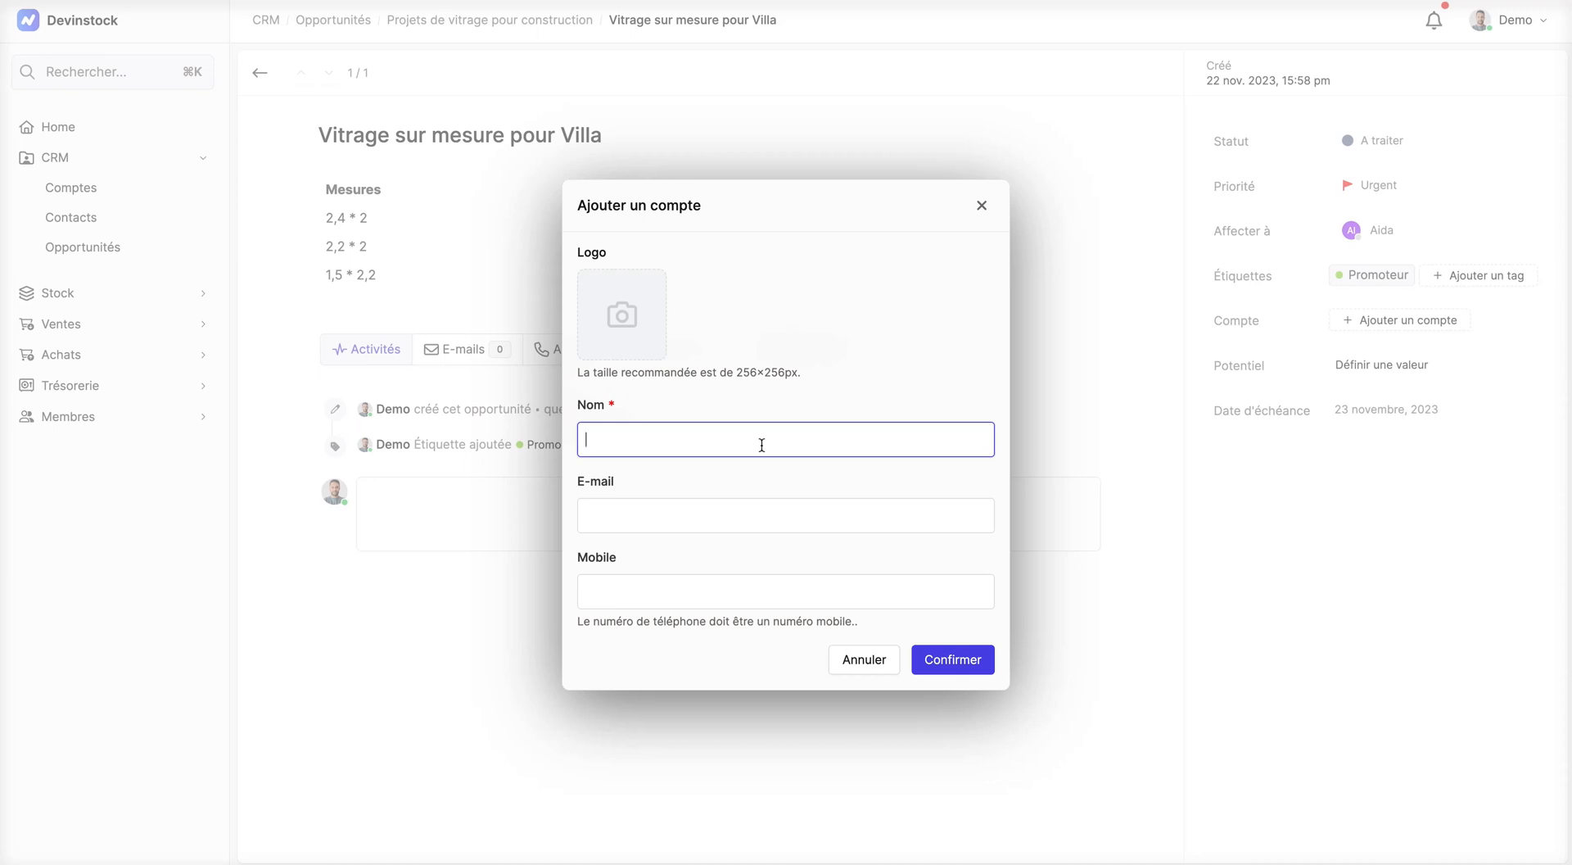
click(966, 667)
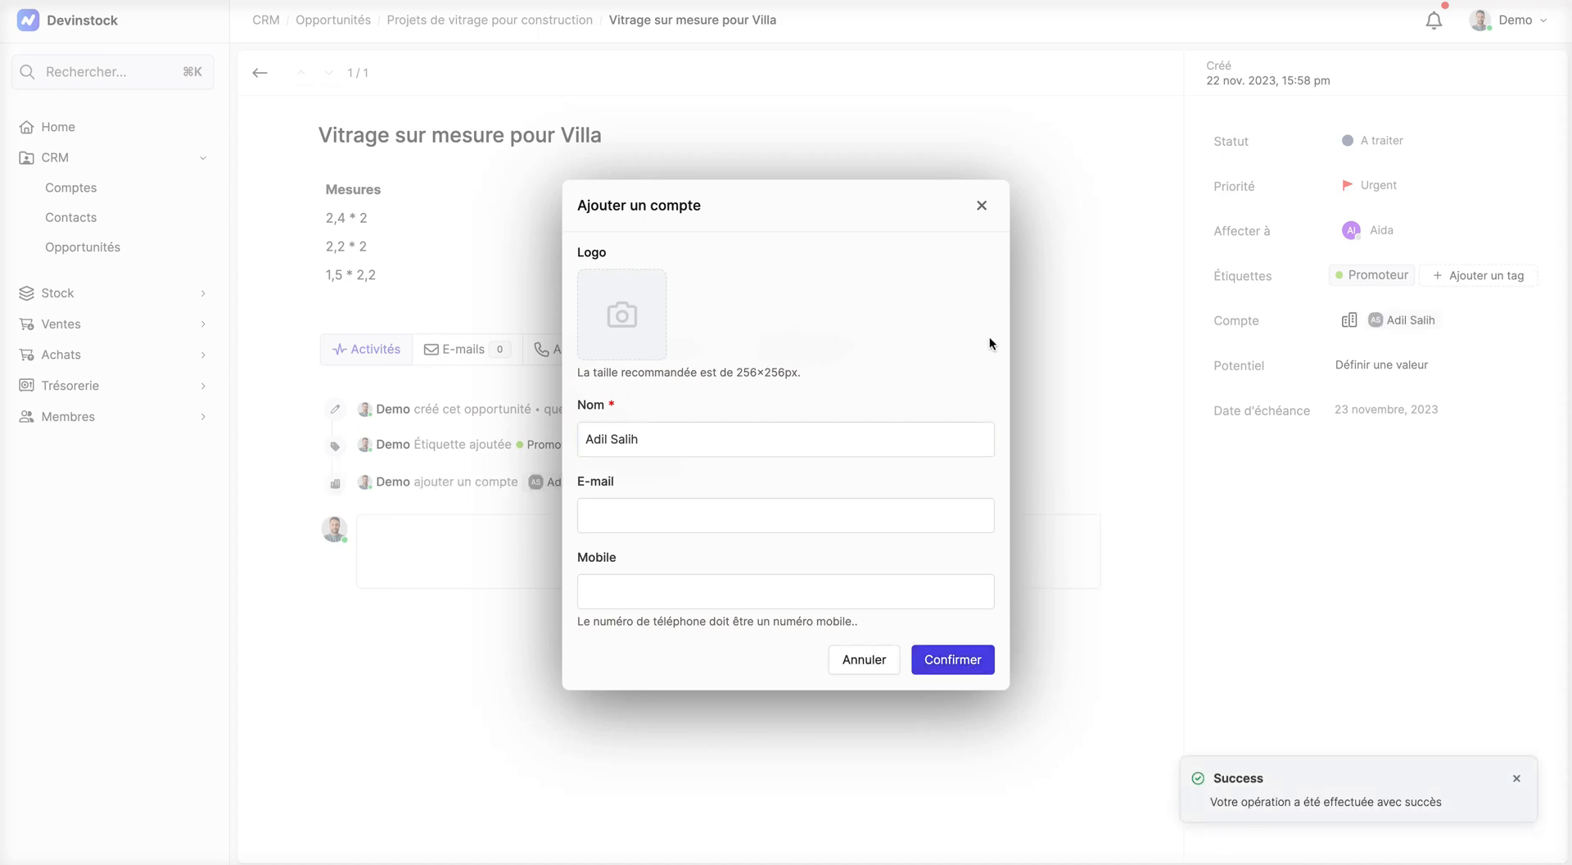
click(982, 206)
scroll(988, 208, down, 2)
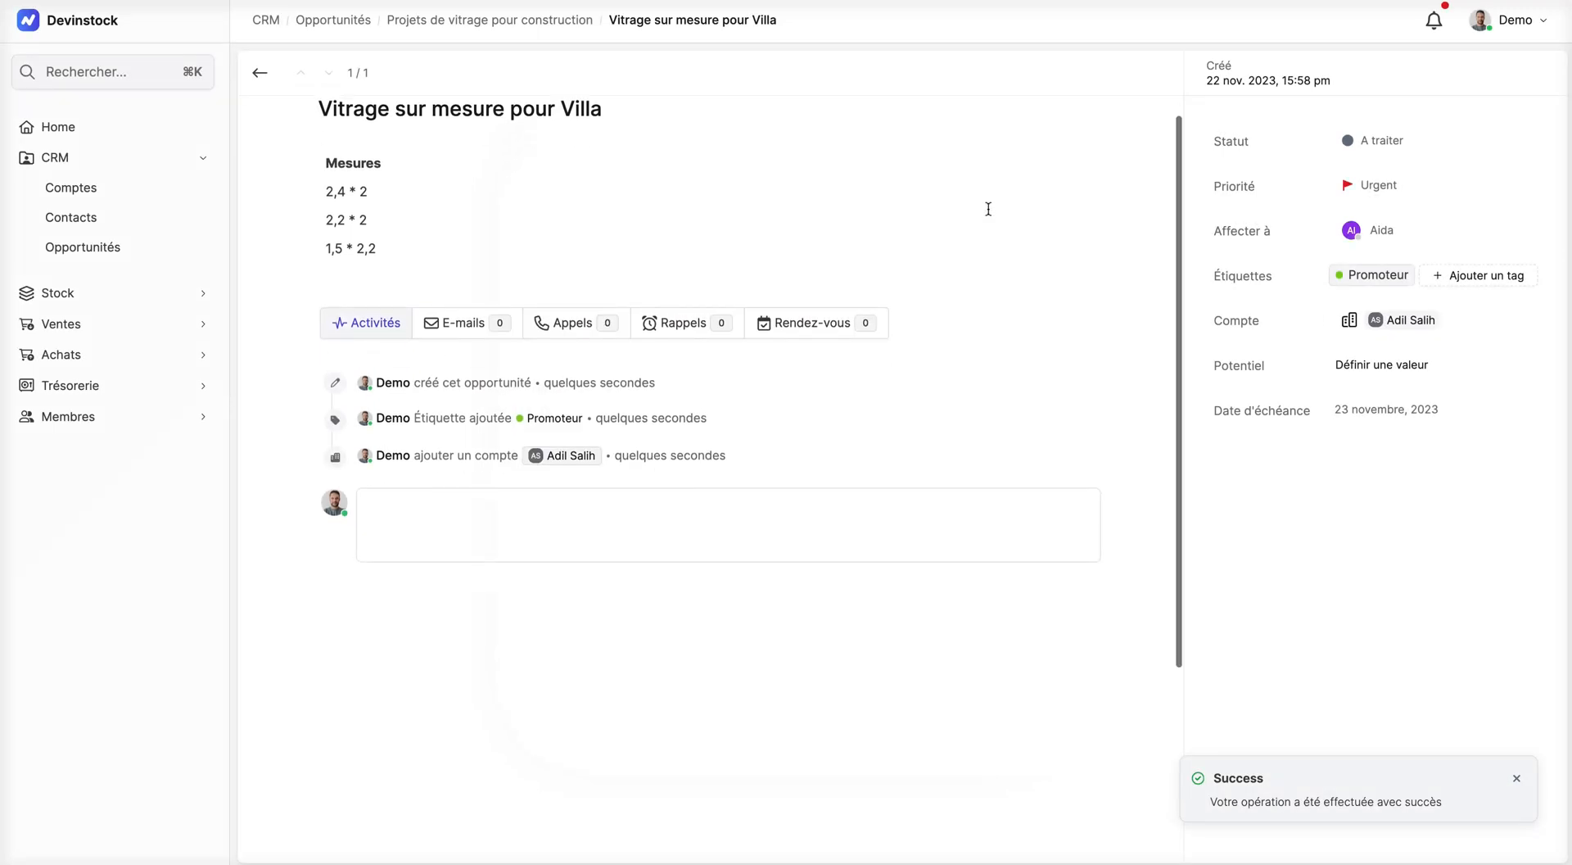
scroll(994, 213, up, 2)
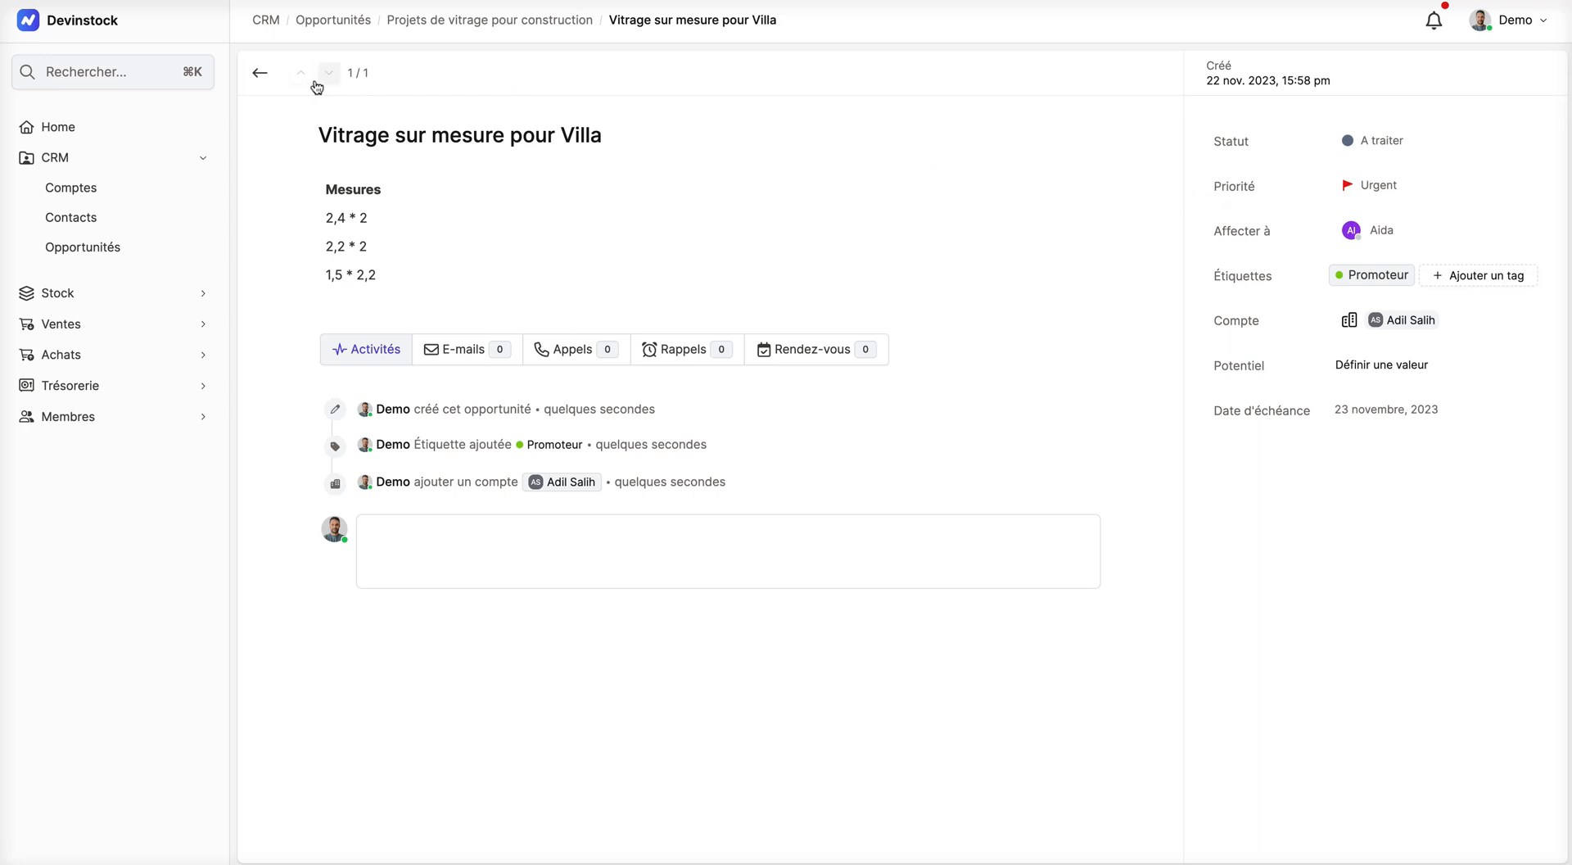
click(260, 77)
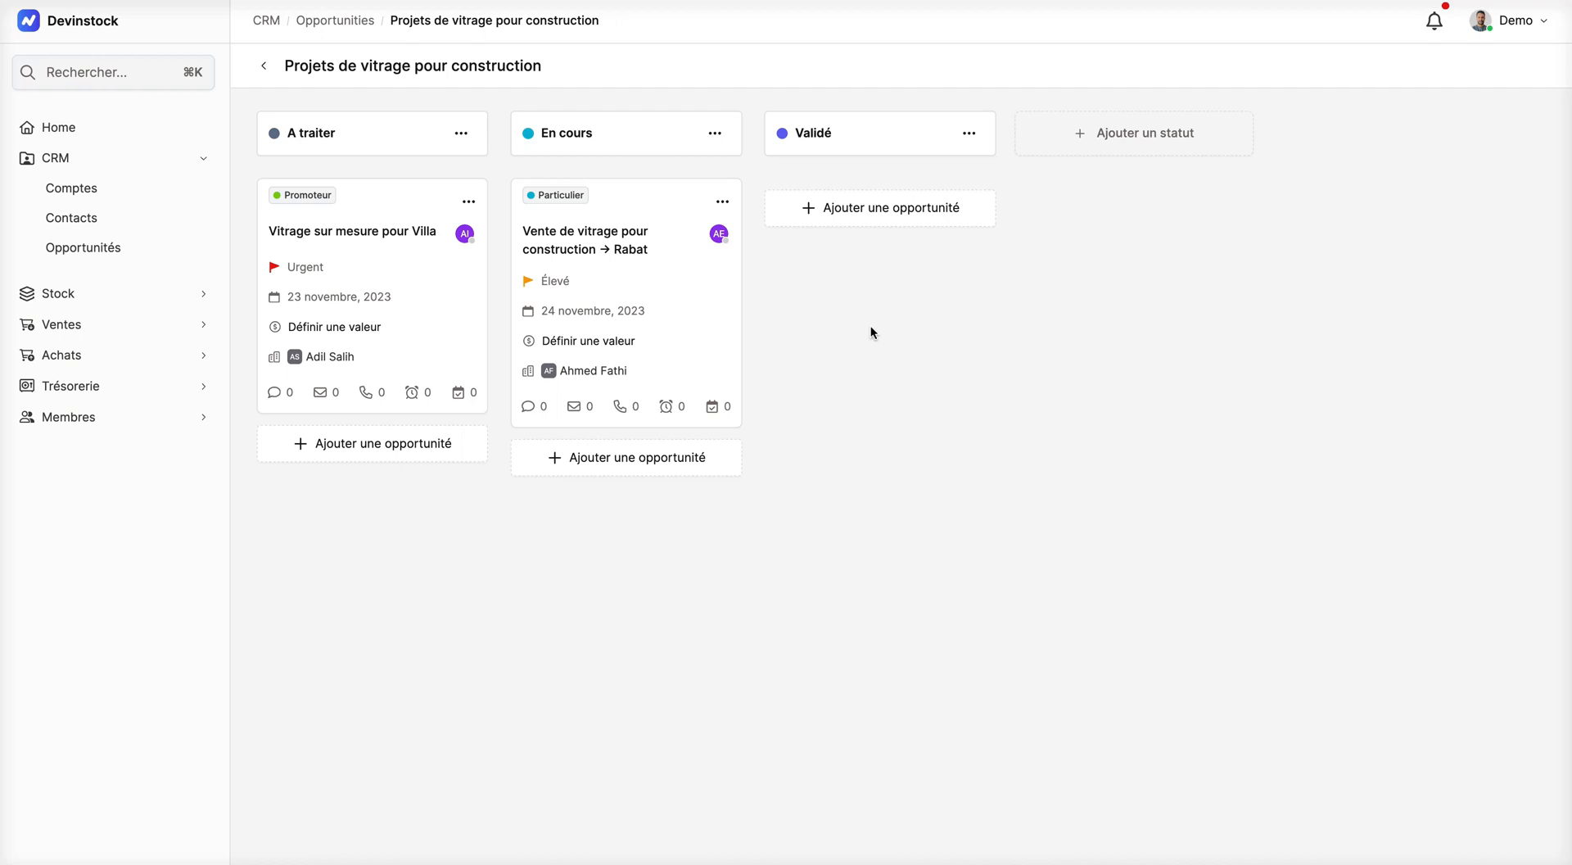
Step: Examine the overview of all opportunity boards, including every status of the Agence de voyage board
click(334, 25)
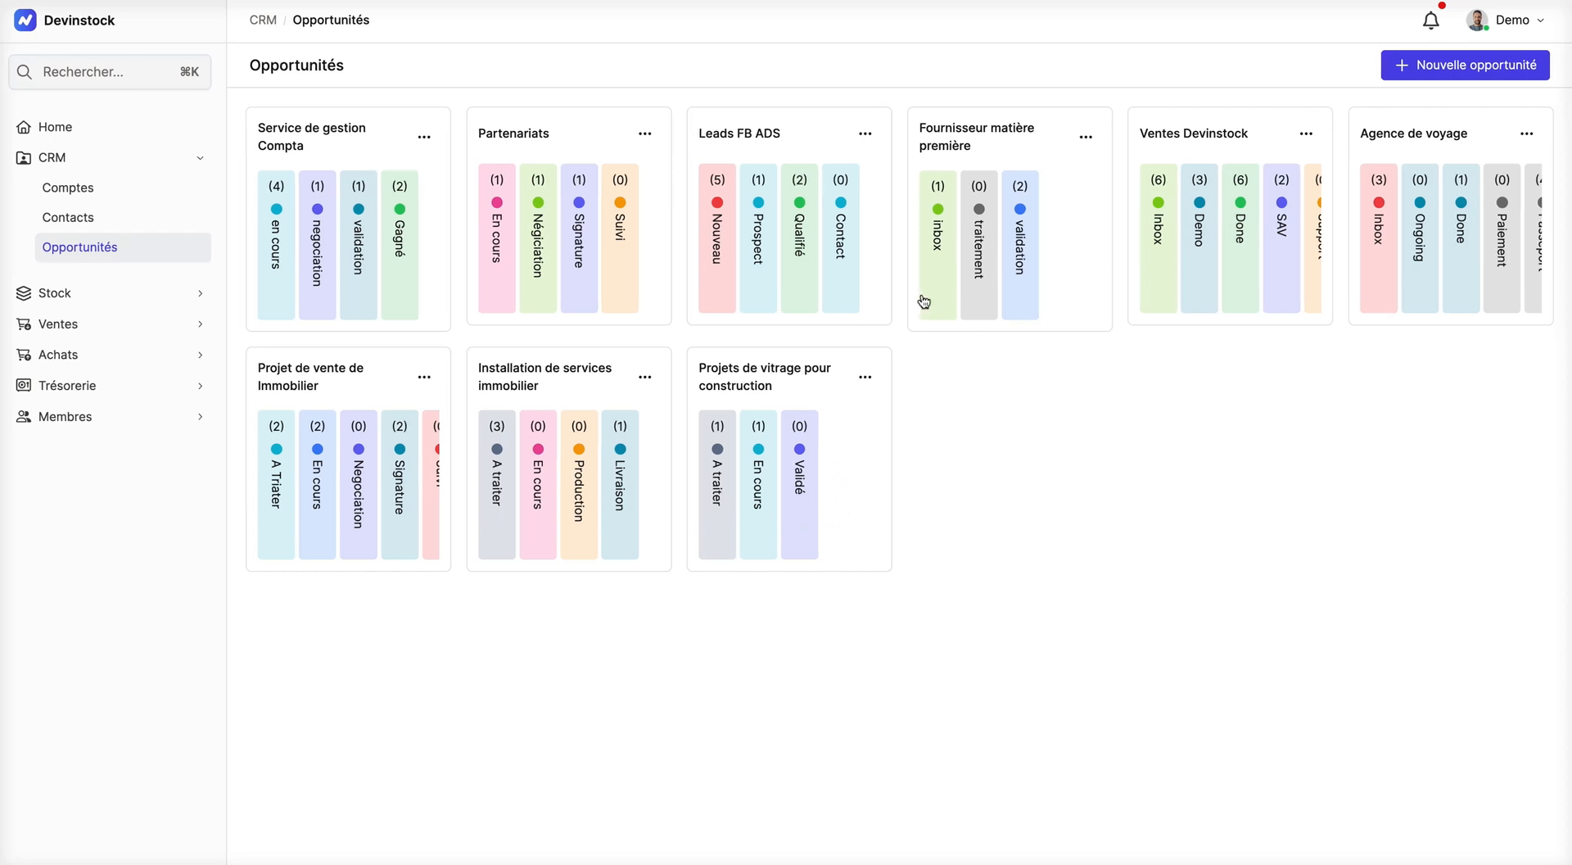
scroll(1422, 256, right, 5)
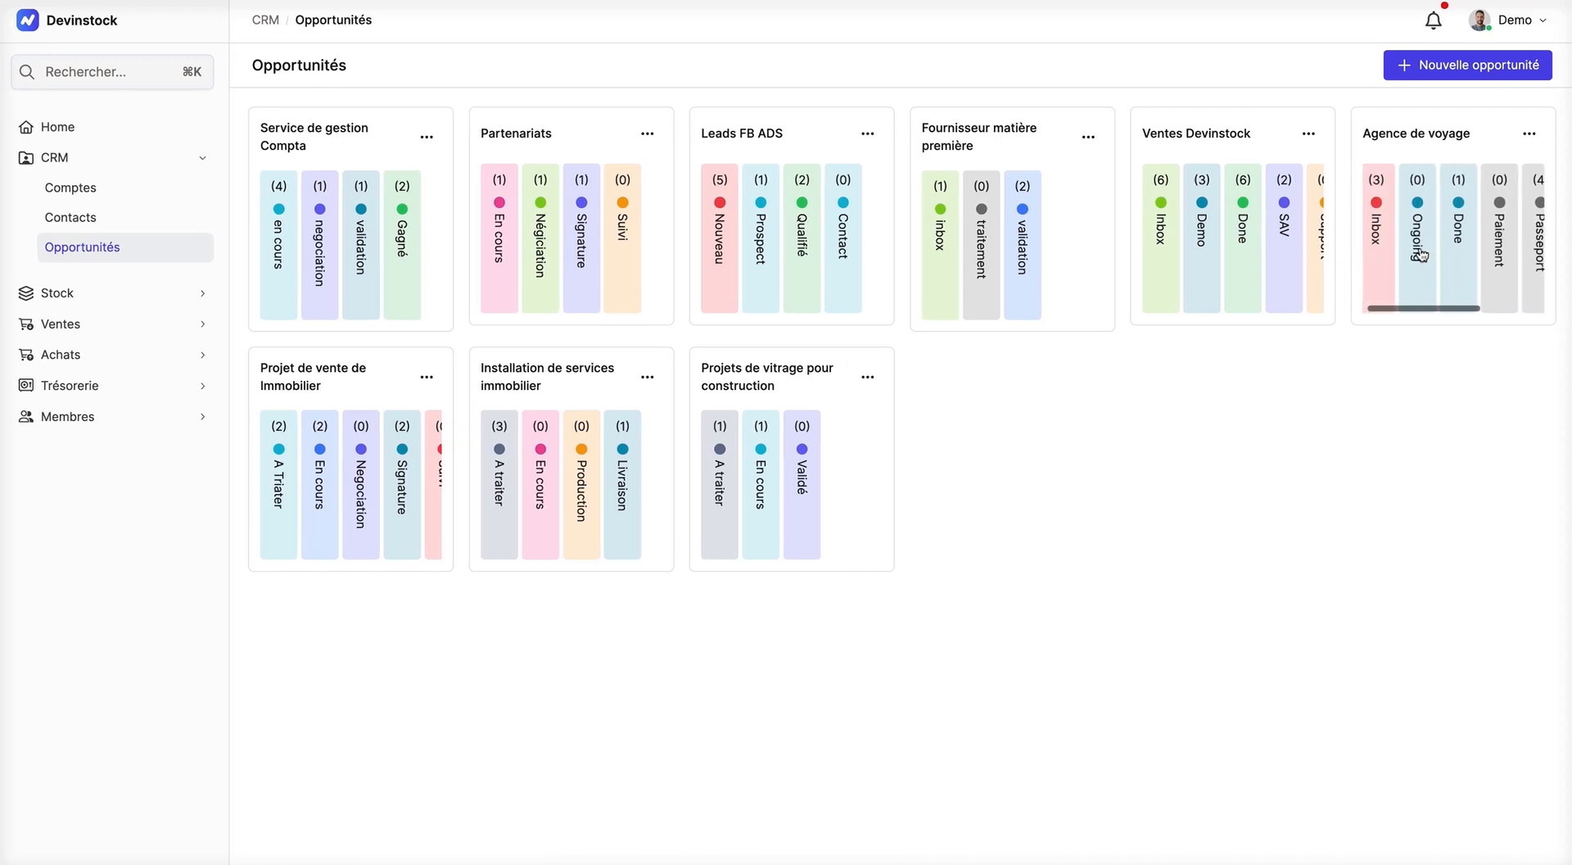
scroll(1423, 256, left, 1)
scroll(1422, 255, right, 1)
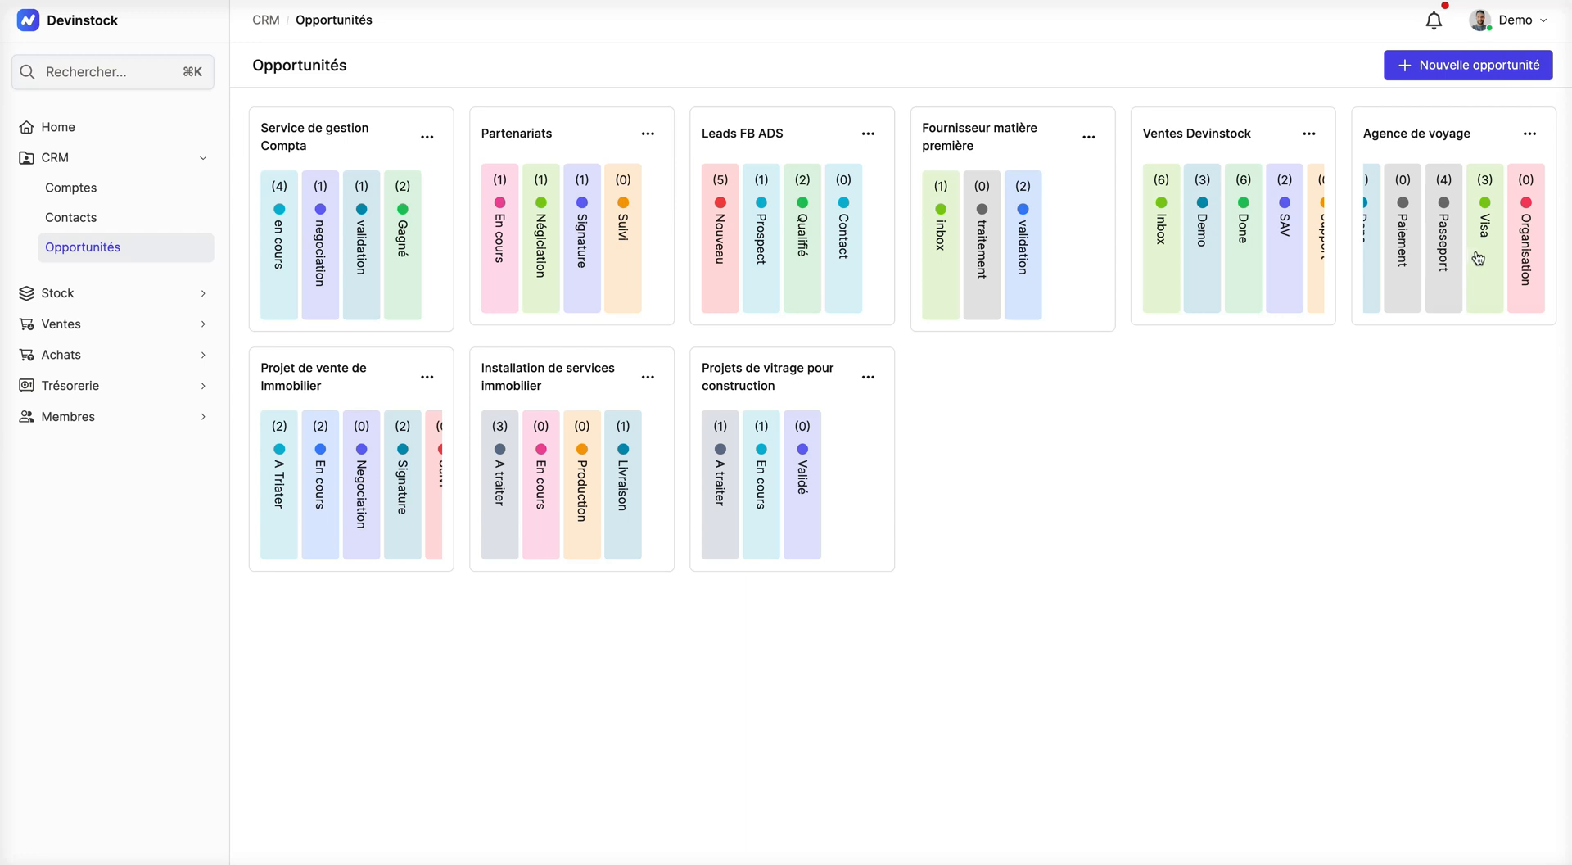
scroll(1462, 259, left, 3)
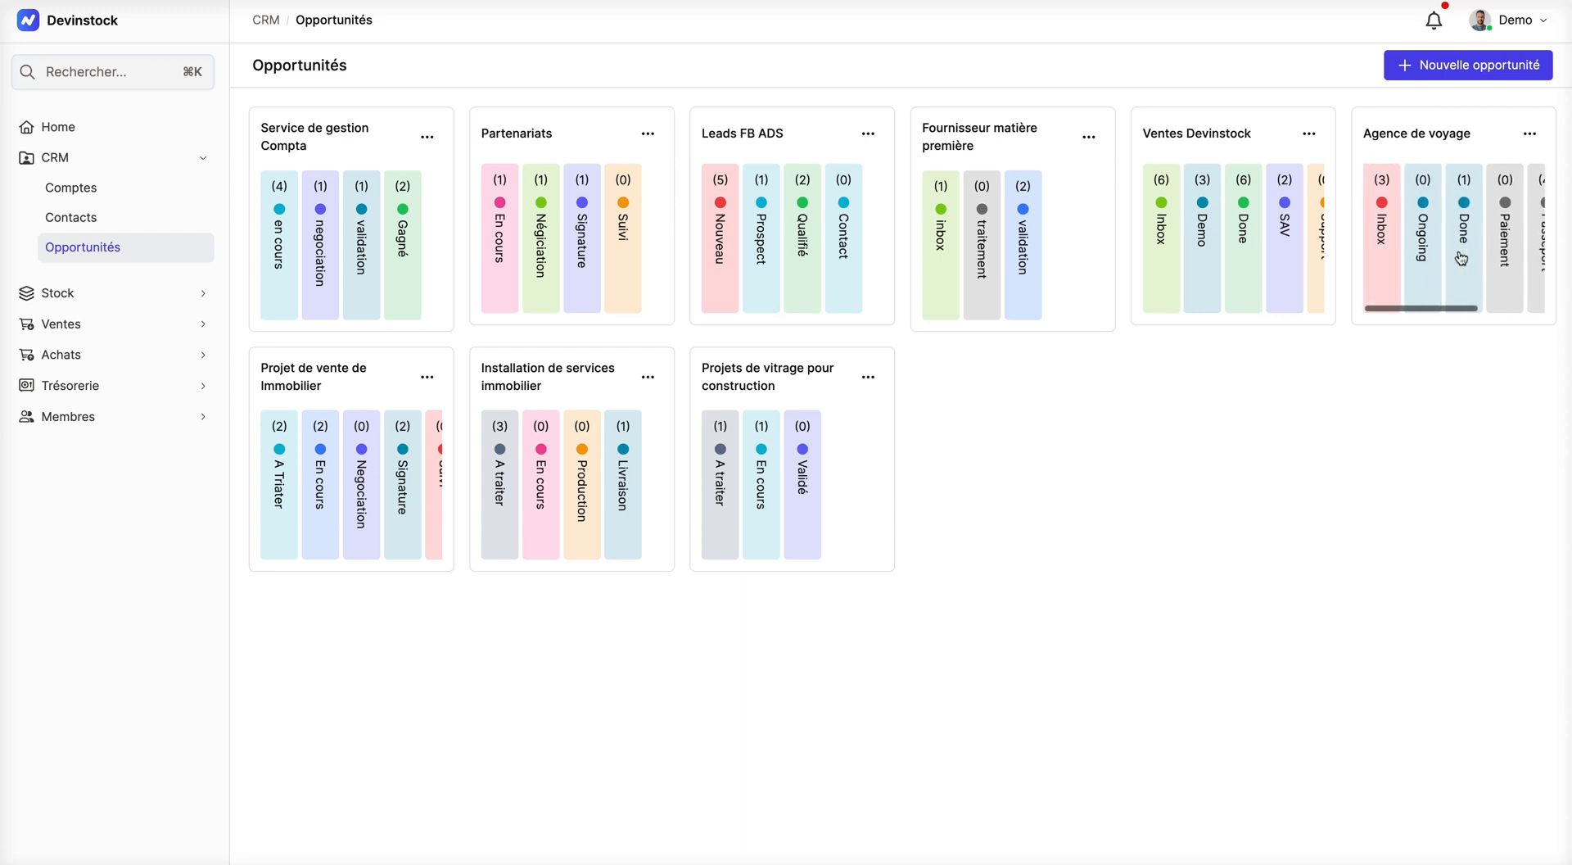
Step: Reopen the Projets de vitrage pour construction board, review the Villa opportunity's e-mails, calls, reminders and appointments, and return to the boards overview
click(771, 516)
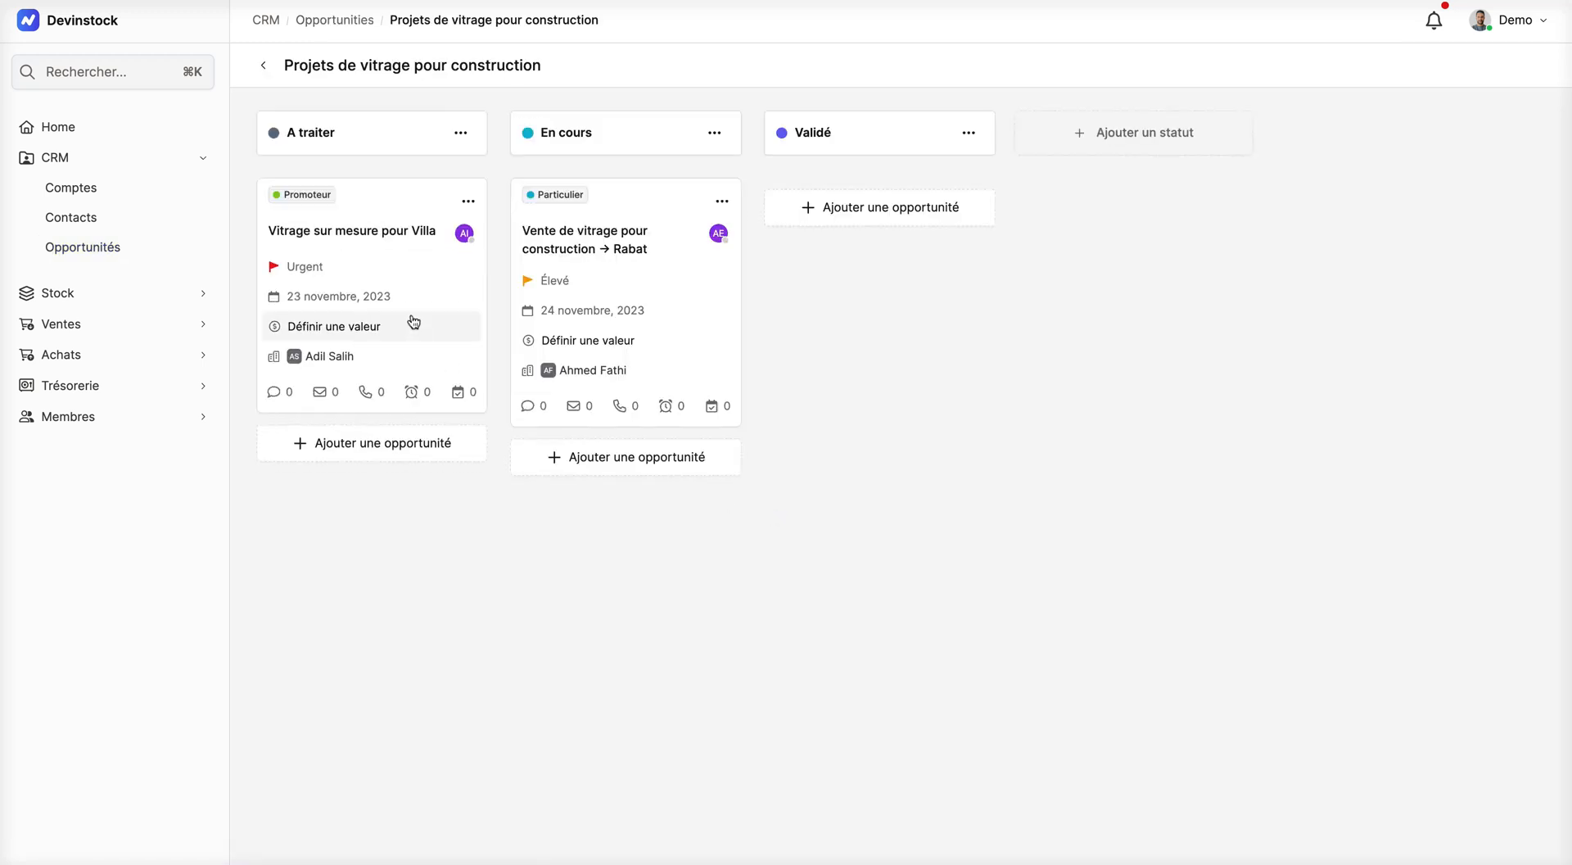
click(375, 235)
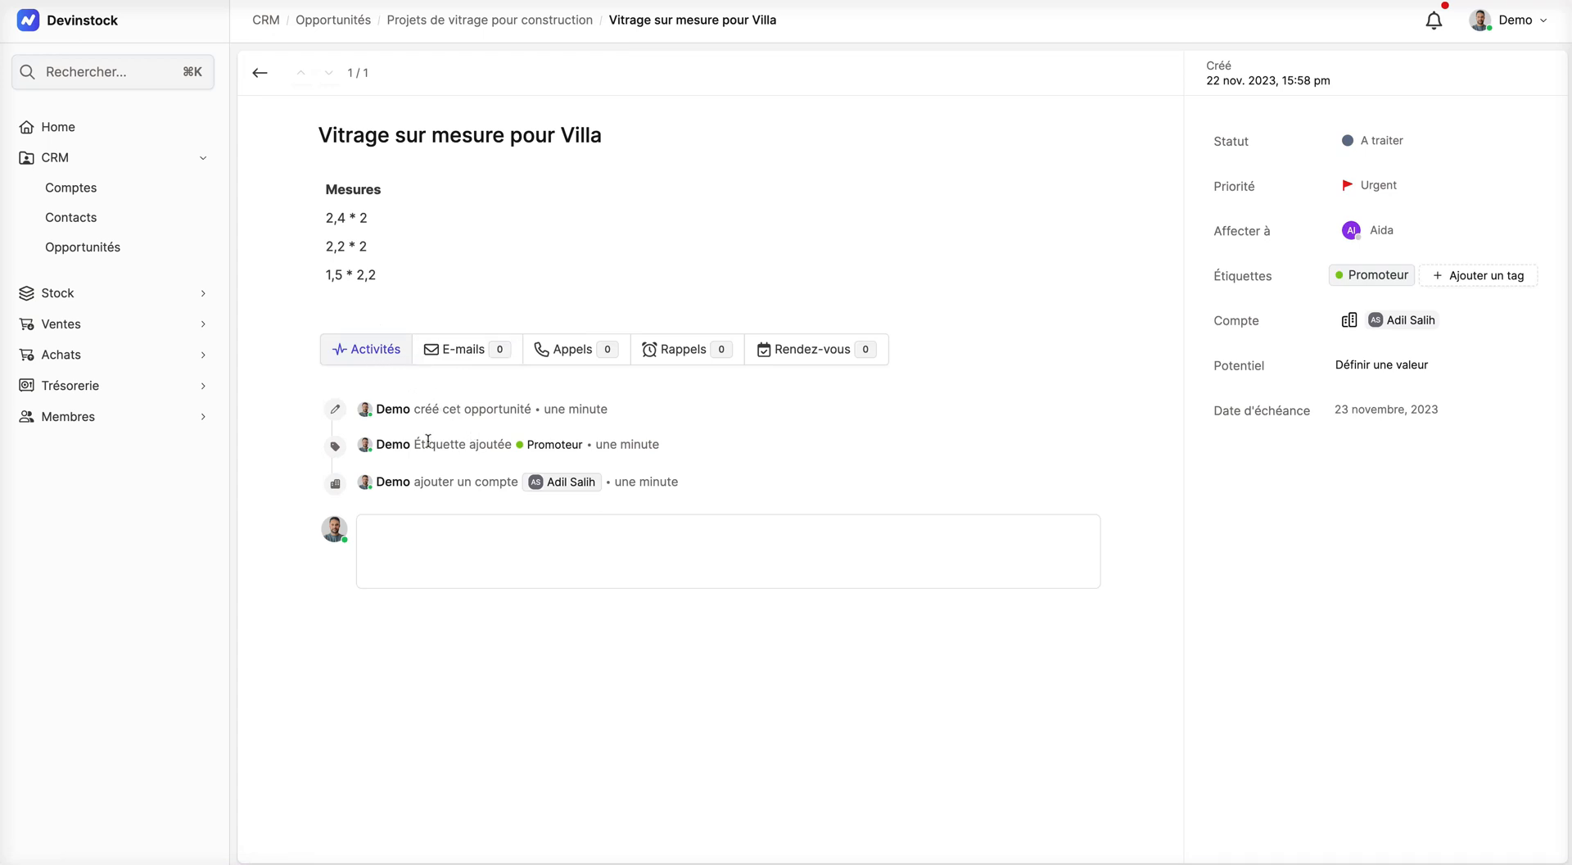
click(460, 354)
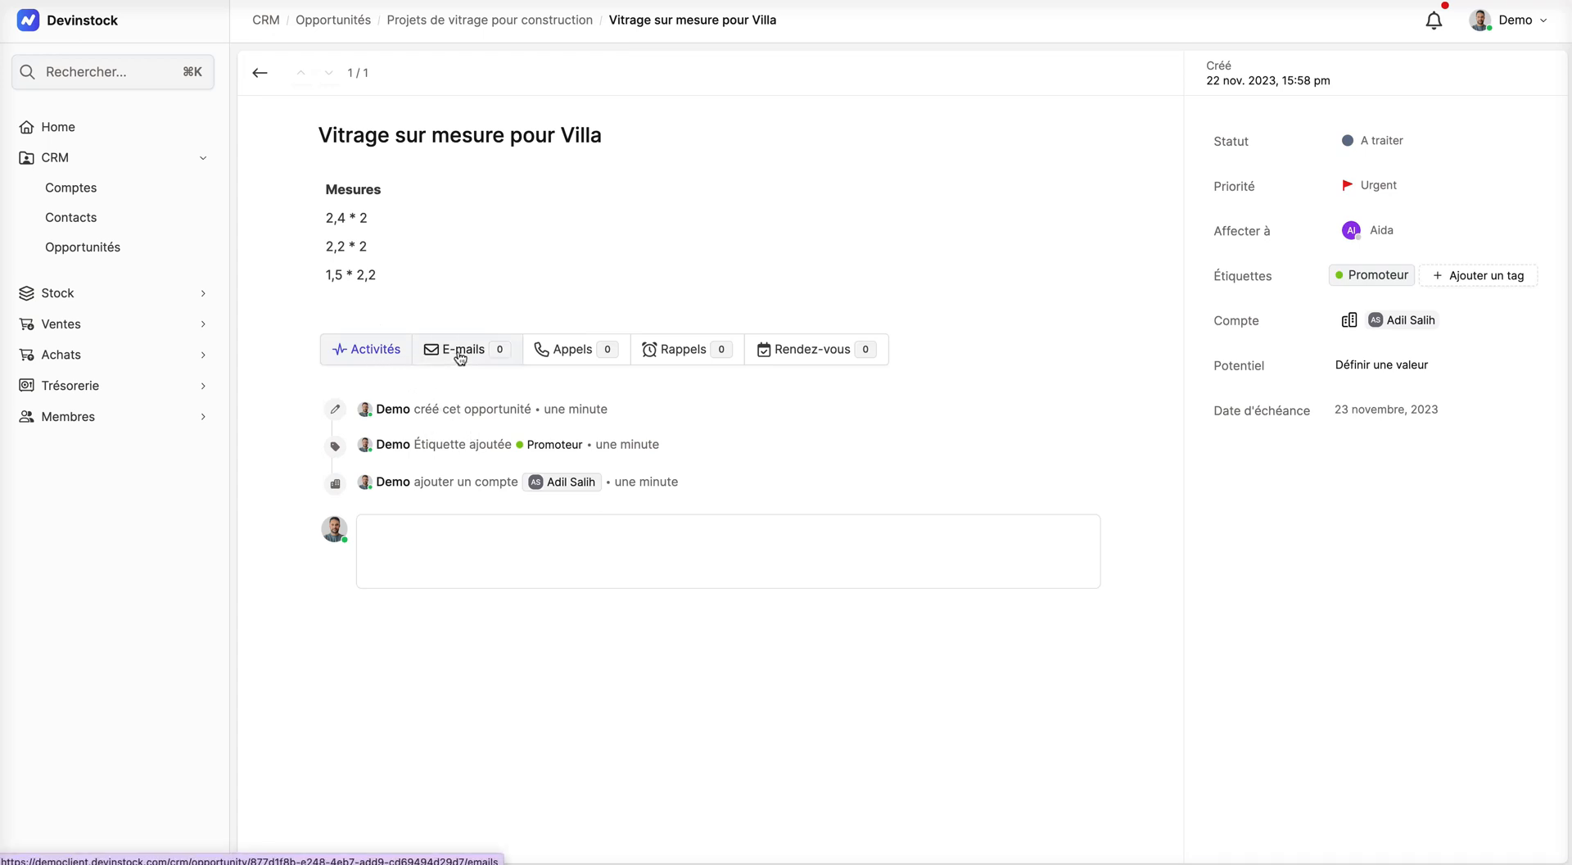
click(571, 354)
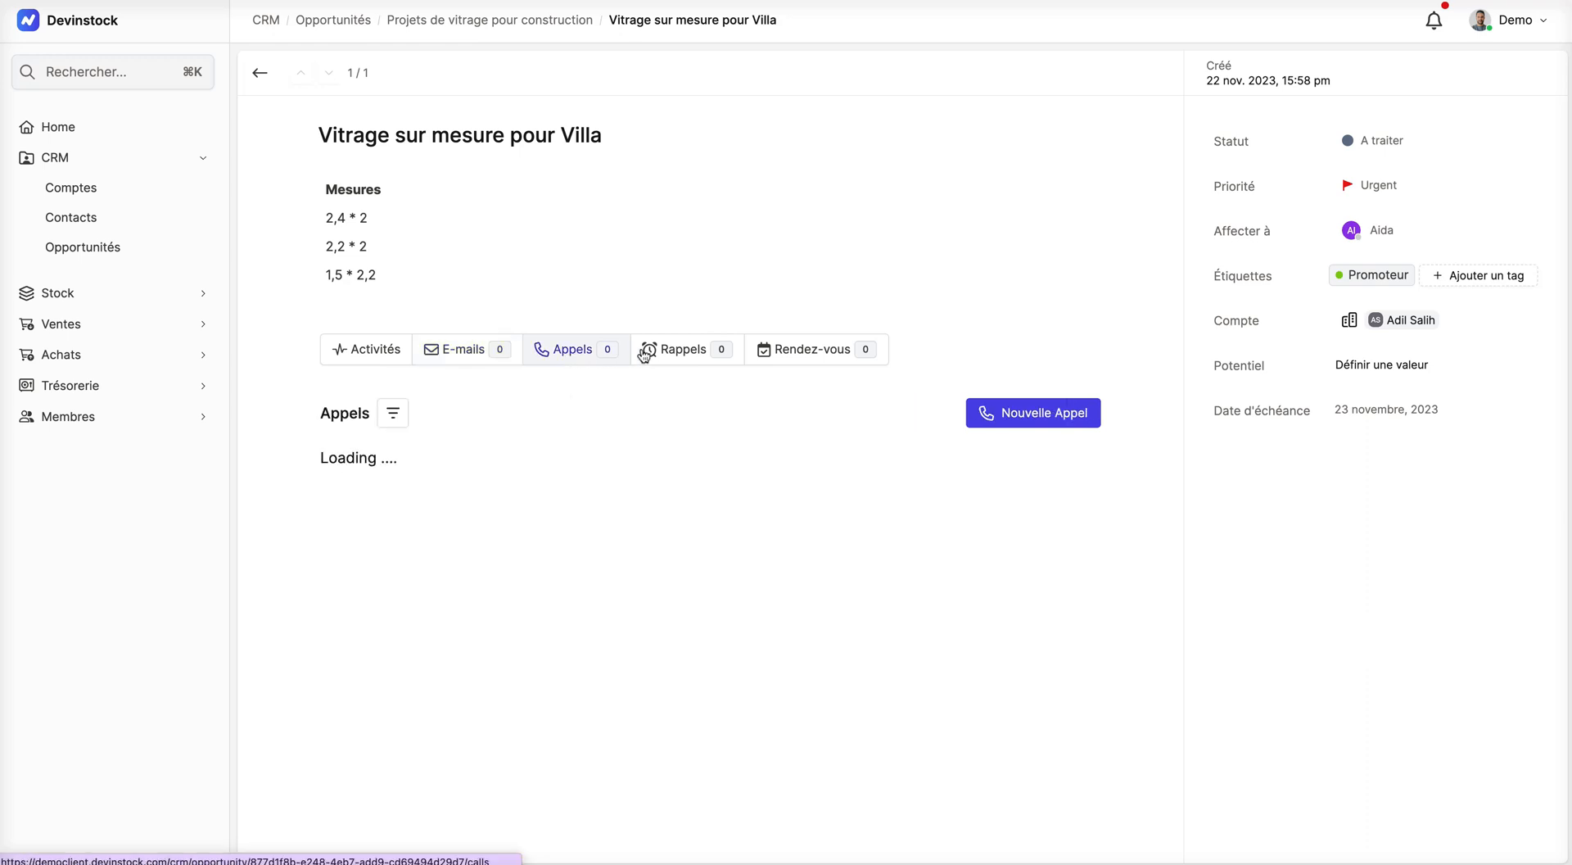
click(699, 358)
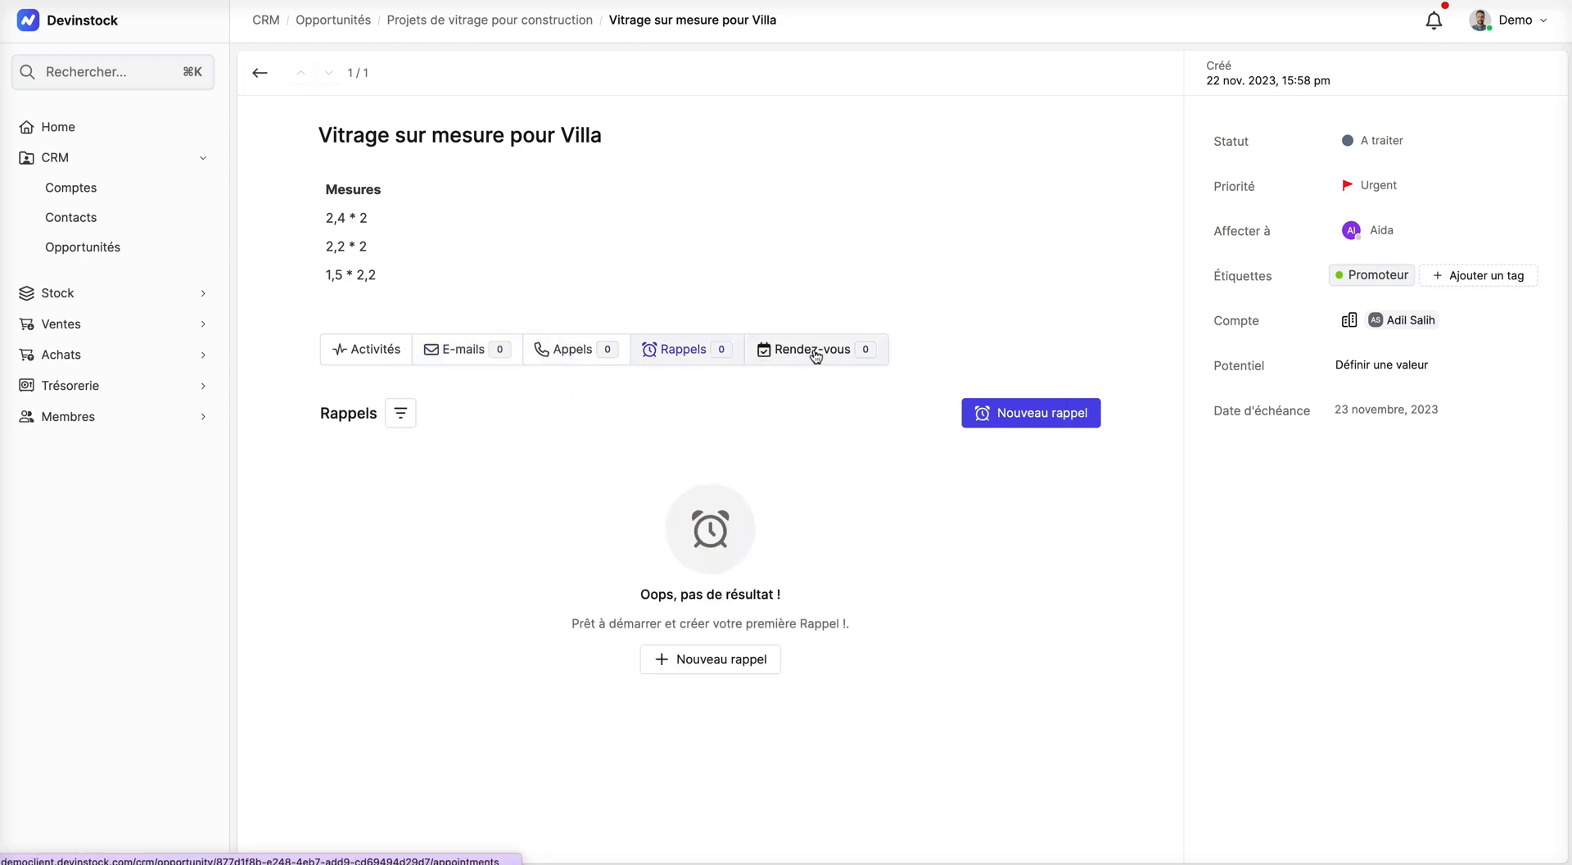
click(816, 357)
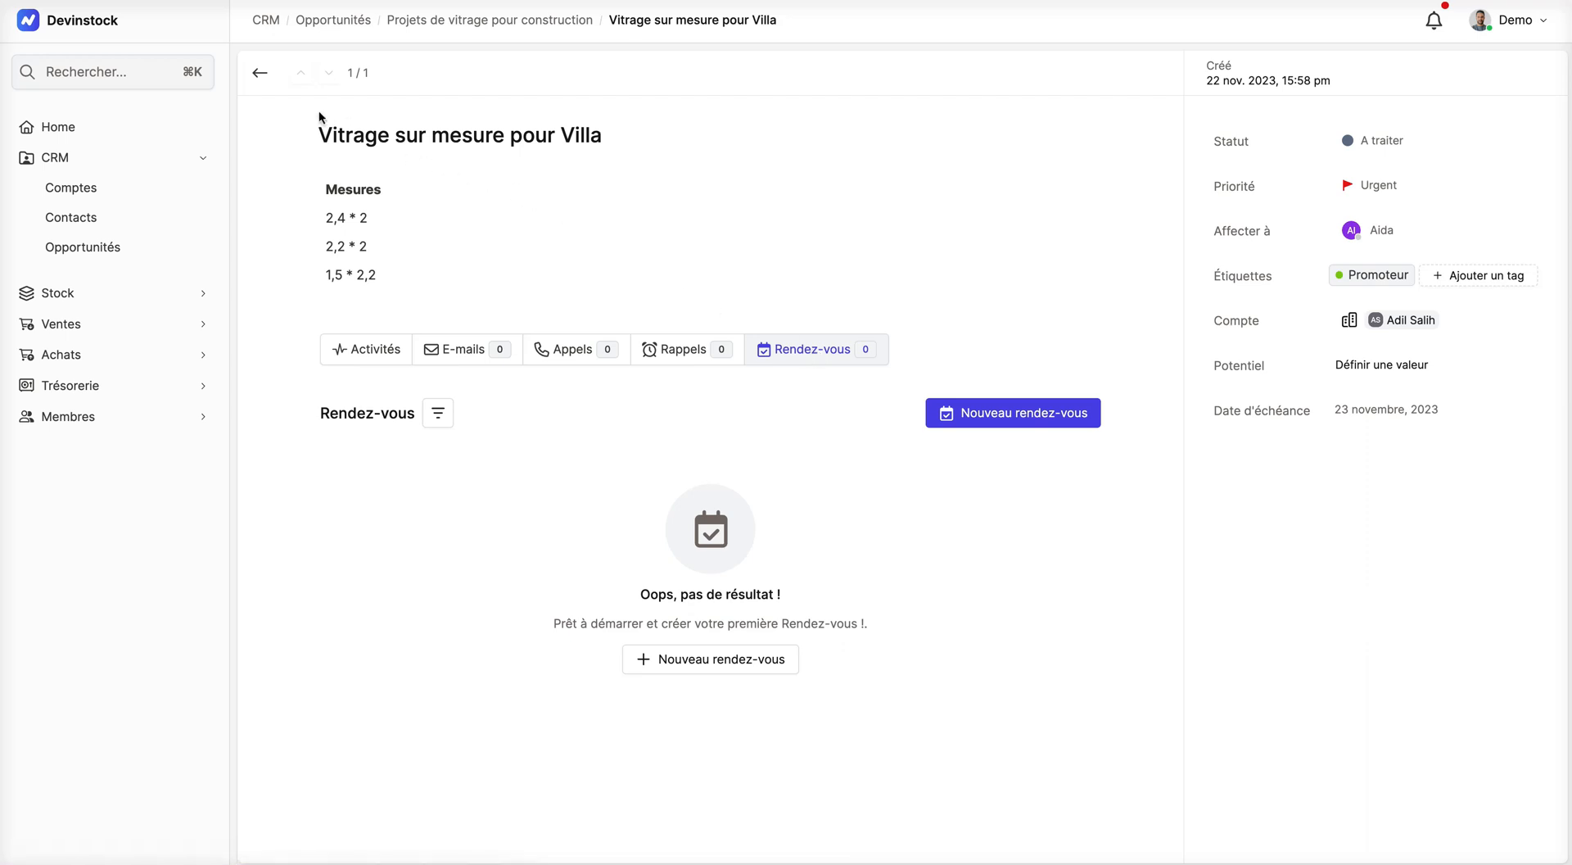
click(261, 76)
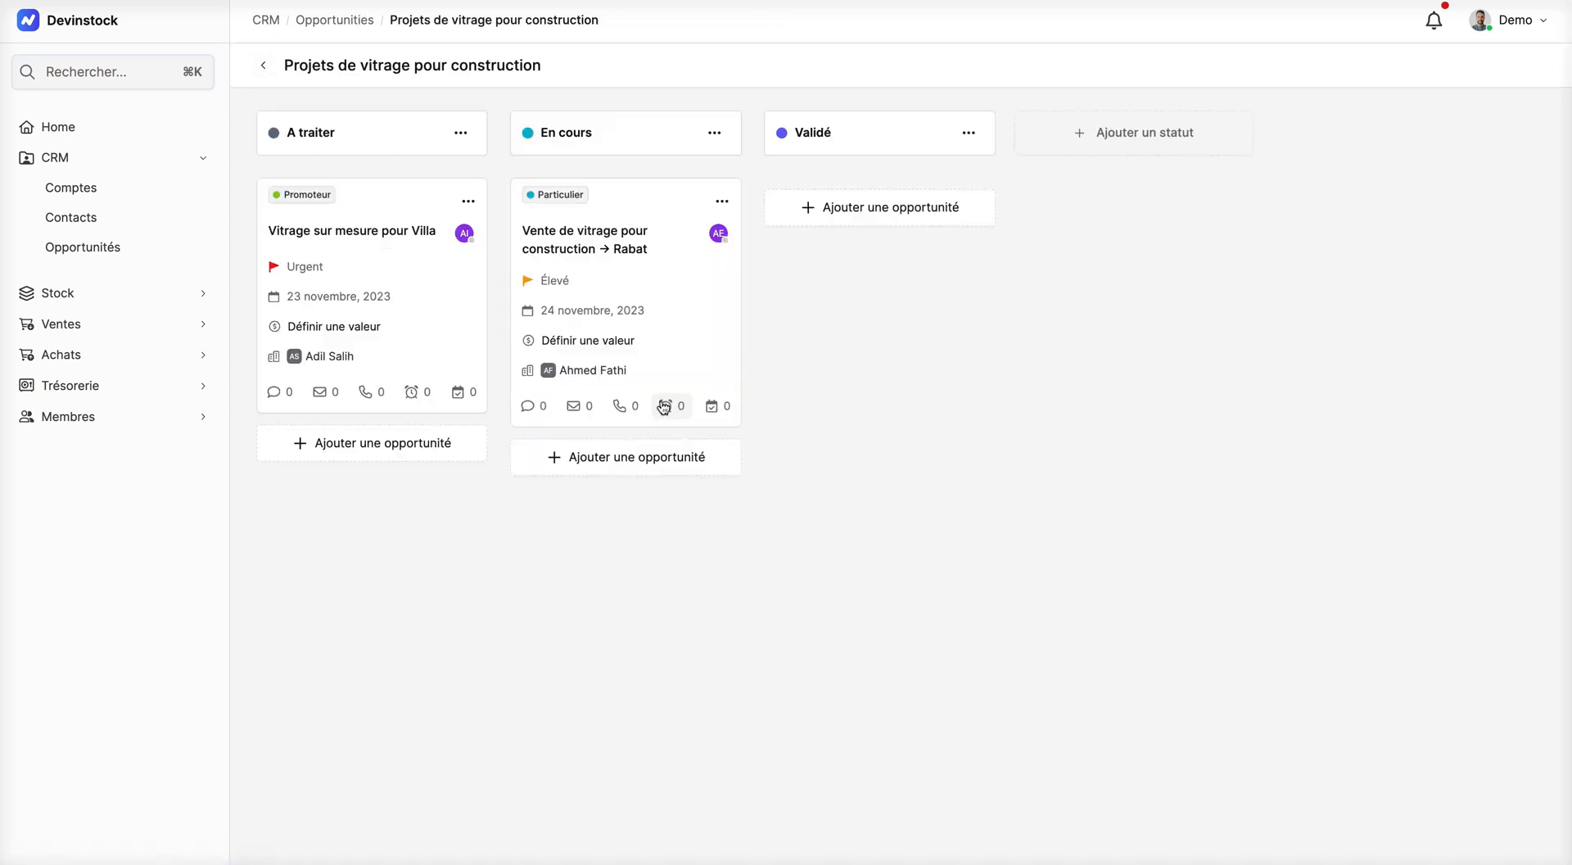
click(263, 65)
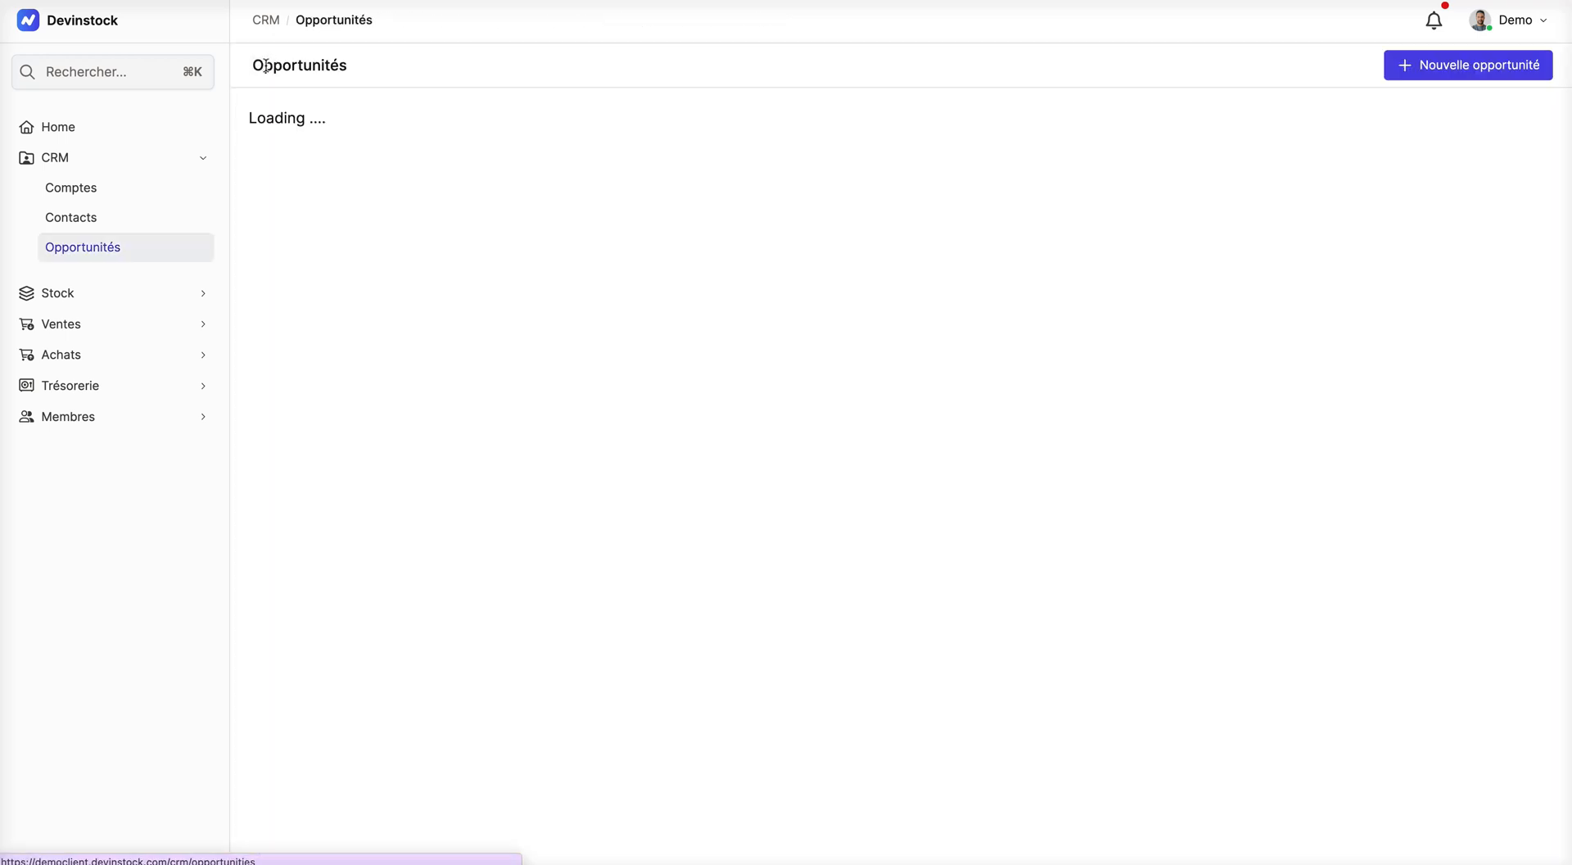